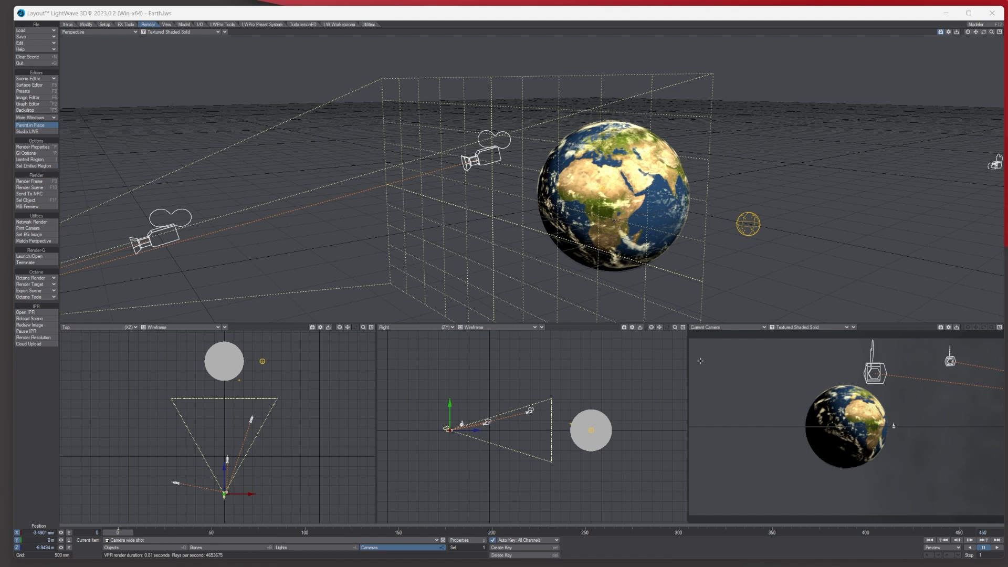
- Switch the Current Camera viewport to VPR to preview the Earth and starfield live
{"action": "left_click", "coordinate": [793, 328]}
{"action": "left_click", "coordinate": [786, 345]}
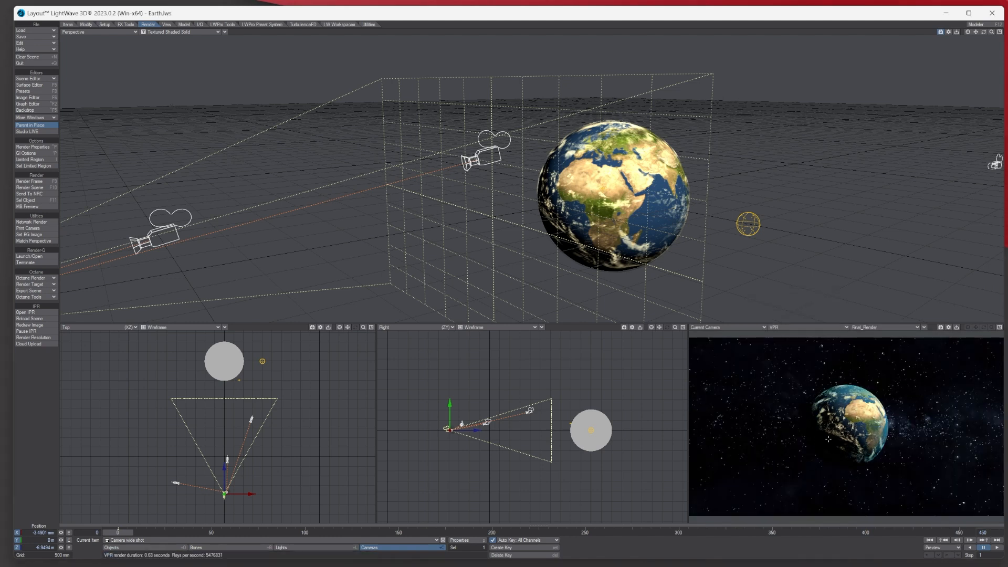
- Set the Glow image filter to affect the Cloud surface, then render a test frame
{"action": "left_click", "coordinate": [37, 117]}
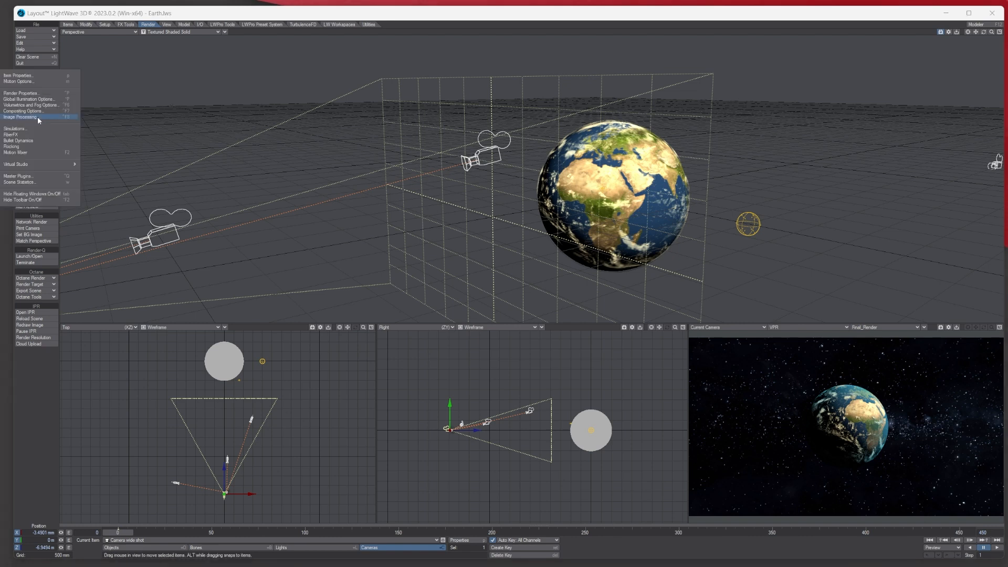
{"action": "left_click", "coordinate": [37, 117]}
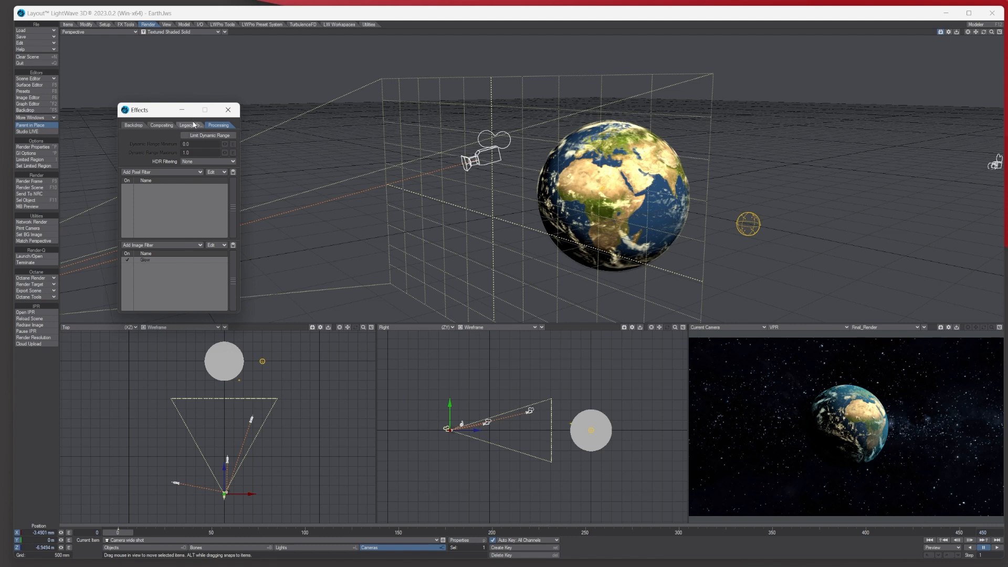
{"action": "double_click", "coordinate": [156, 257]}
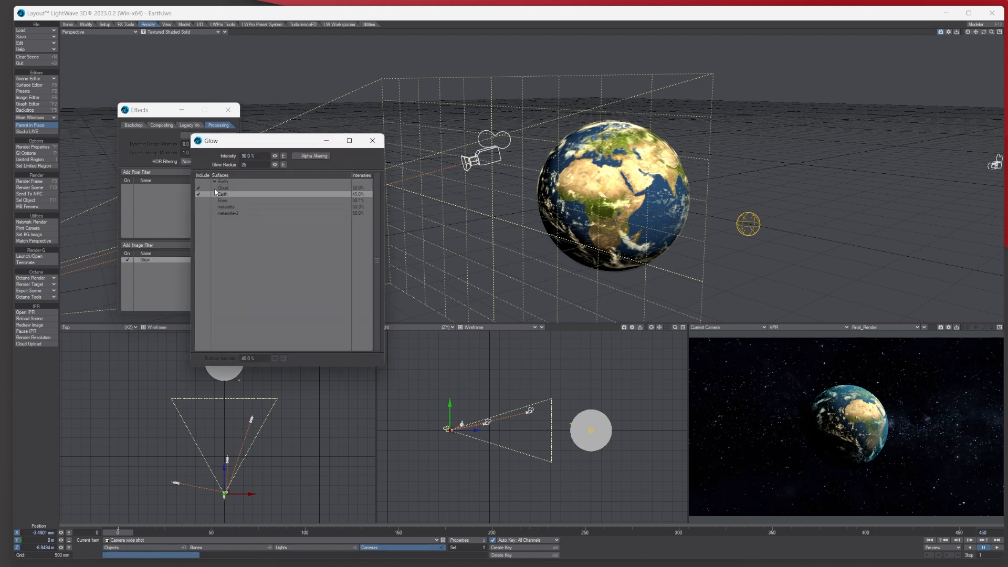
{"action": "left_click", "coordinate": [221, 193]}
{"action": "left_click", "coordinate": [223, 188]}
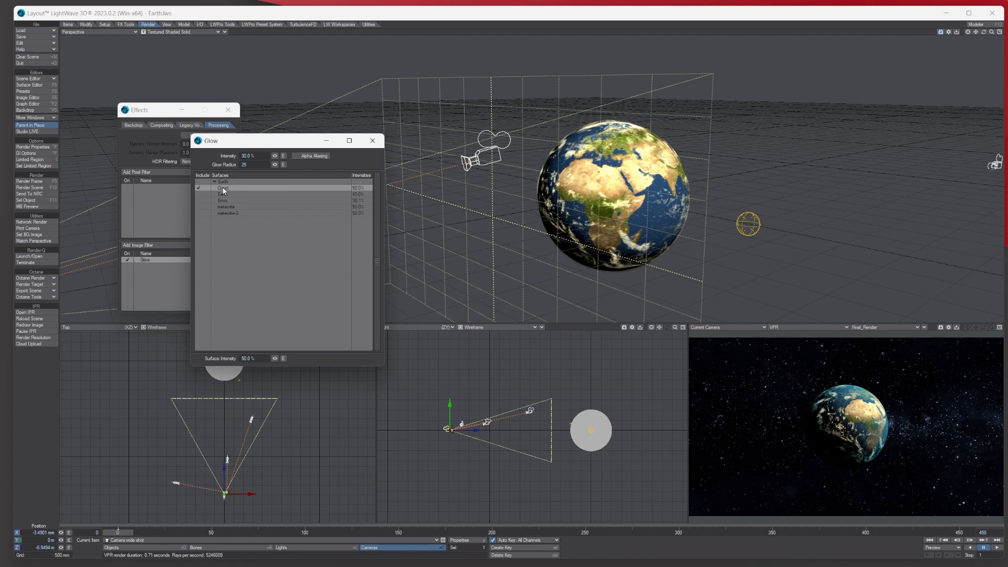
{"action": "left_click", "coordinate": [372, 140]}
{"action": "left_click", "coordinate": [29, 181]}
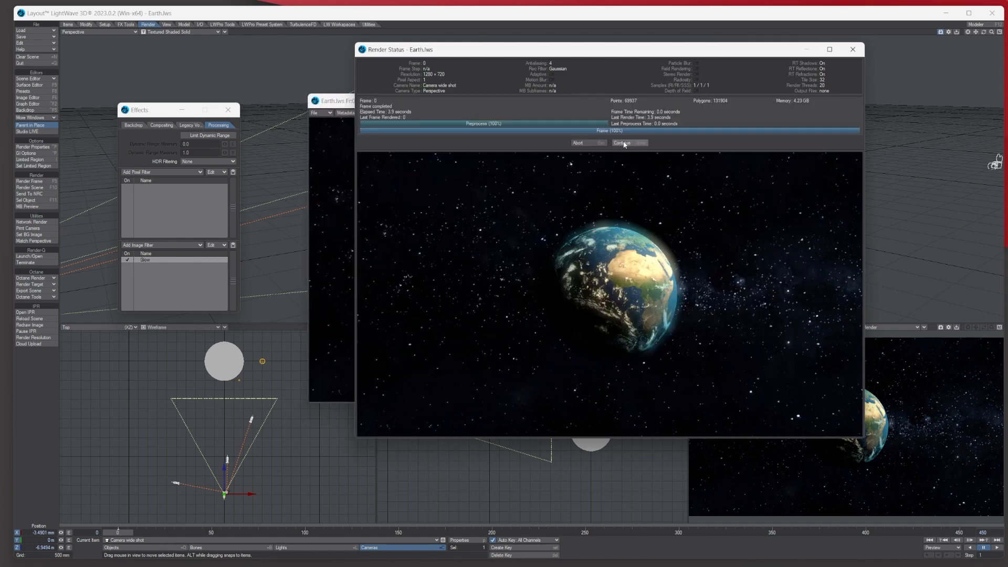
- Dismiss the Render Status and close the rendered Earth image viewer
{"action": "left_click", "coordinate": [622, 142]}
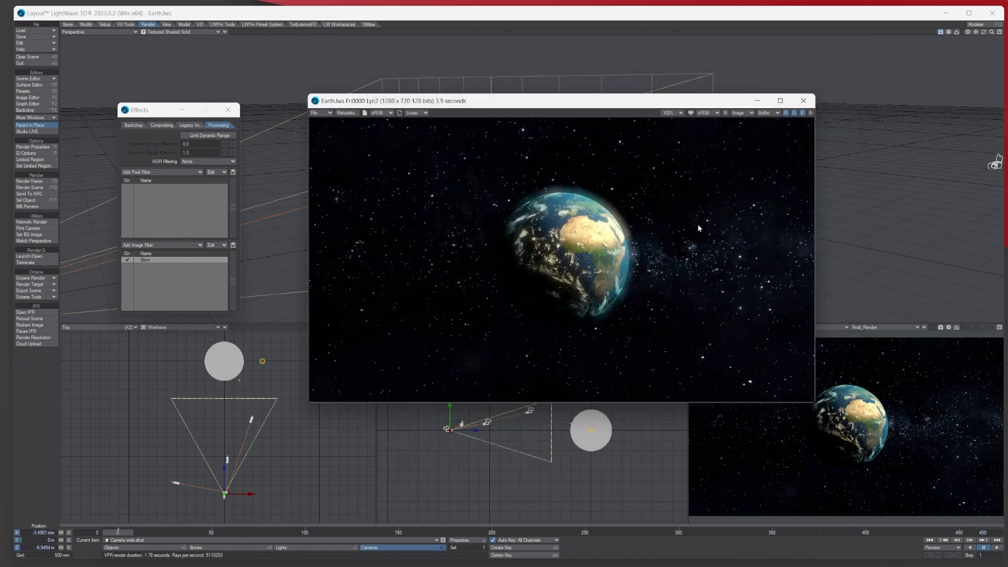
{"action": "left_click", "coordinate": [802, 100]}
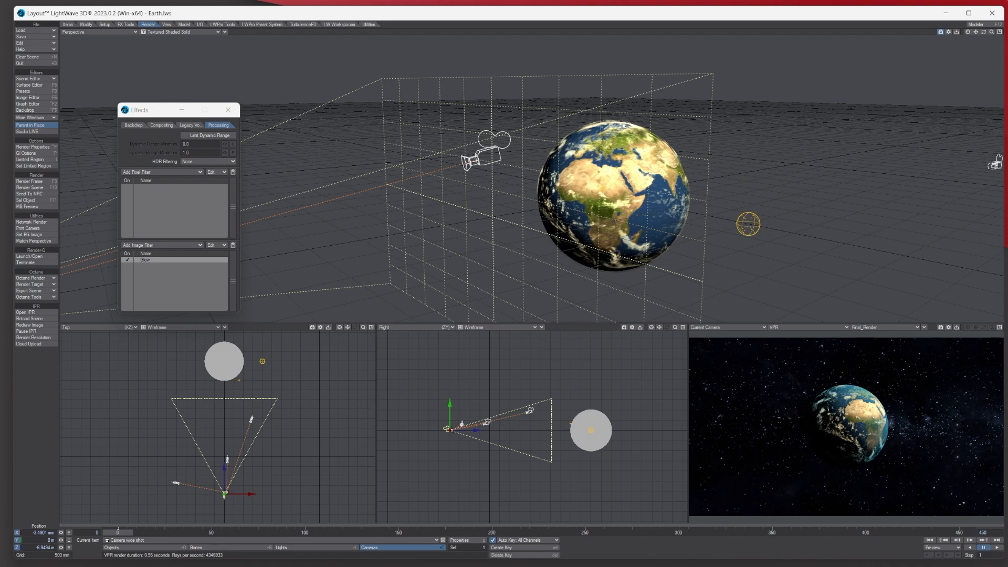
- Open a floating Current Item camera list, close Effects, and scrub to around frame 52
{"action": "left_click", "coordinate": [443, 540]}
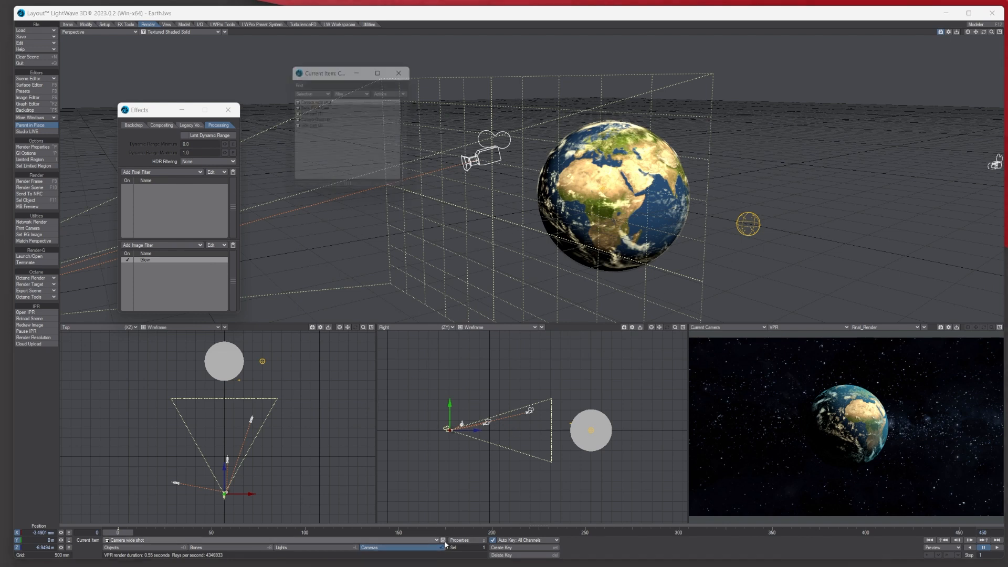
{"action": "left_click_drag", "start_coordinate": [315, 68], "coordinate": [303, 44]}
{"action": "left_click", "coordinate": [228, 109]}
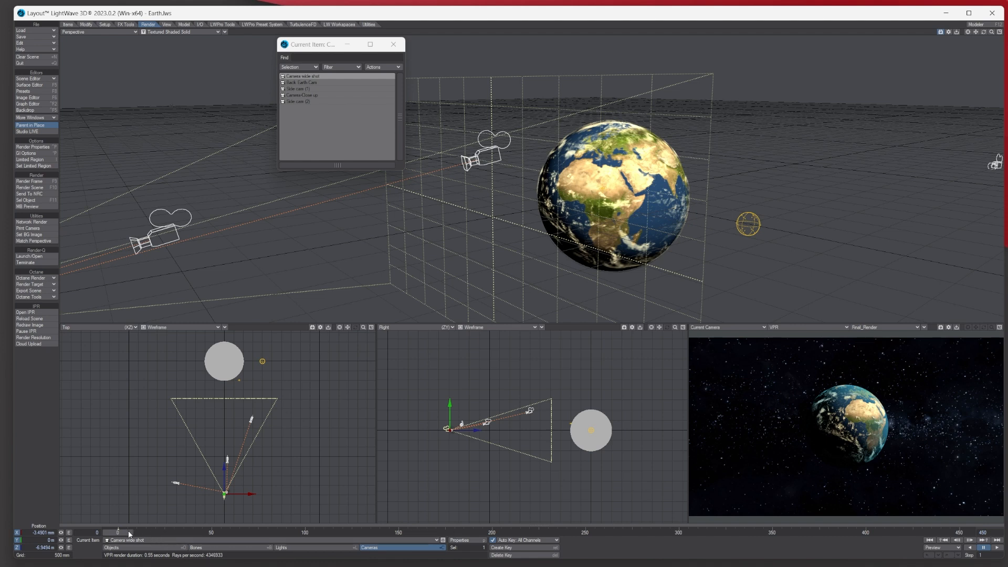
{"action": "left_click_drag", "start_coordinate": [129, 532], "coordinate": [132, 532]}
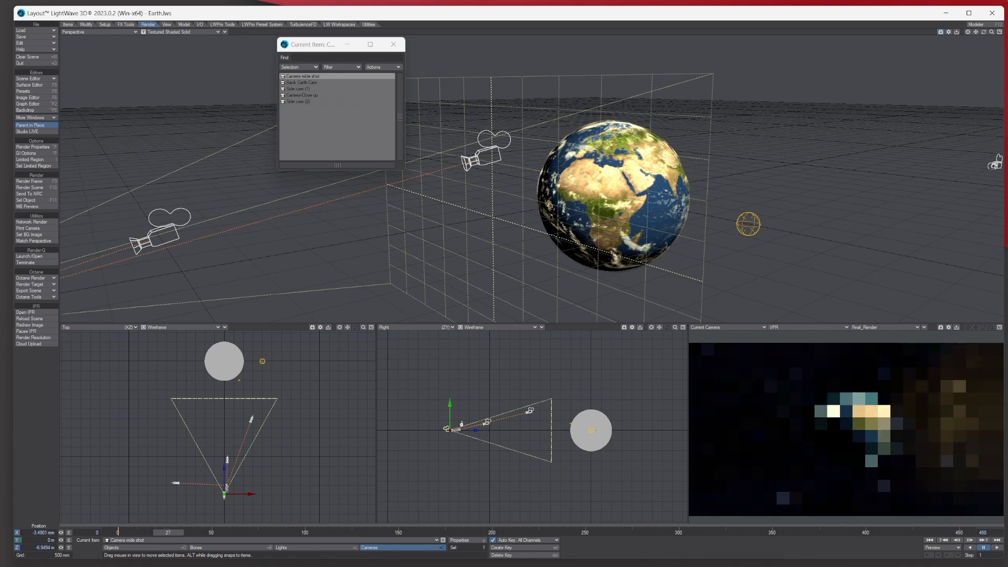
{"action": "left_click_drag", "start_coordinate": [197, 532], "coordinate": [215, 532]}
{"action": "key", "text": "Down"}
{"action": "key", "text": "Down"}
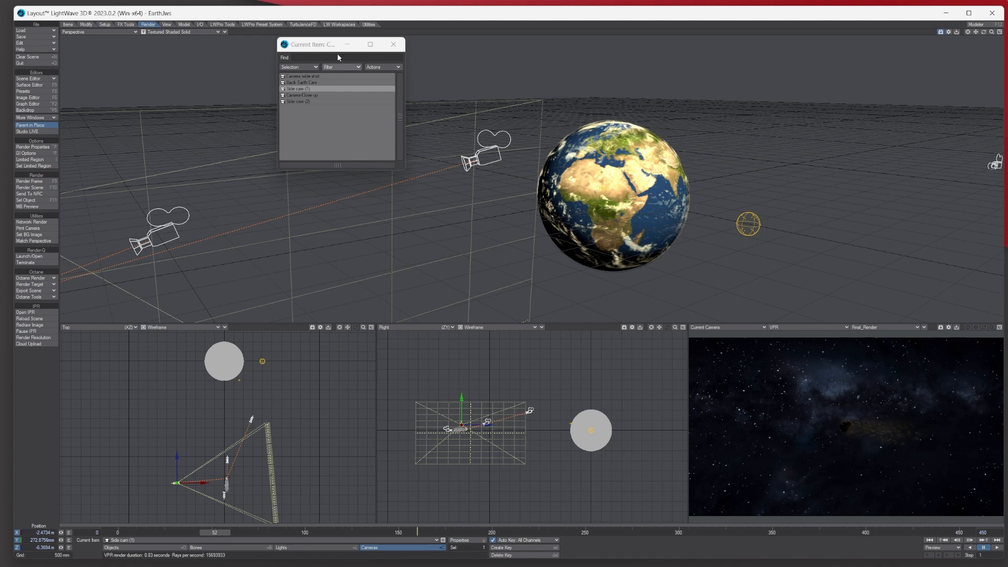
- Add the Universal Camera Selector master plugin in Master Plugins
{"action": "left_click", "coordinate": [370, 25]}
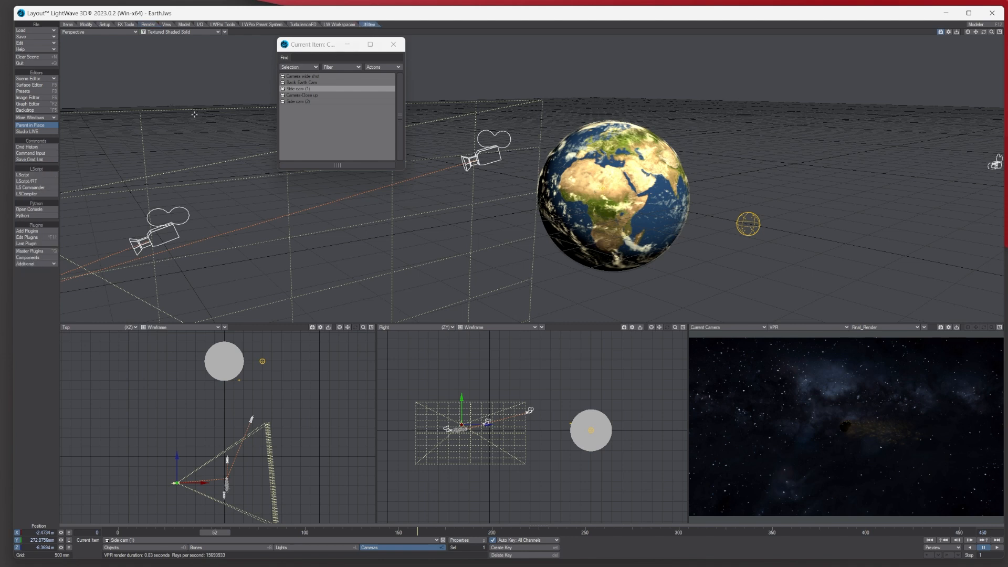
{"action": "left_click", "coordinate": [32, 251]}
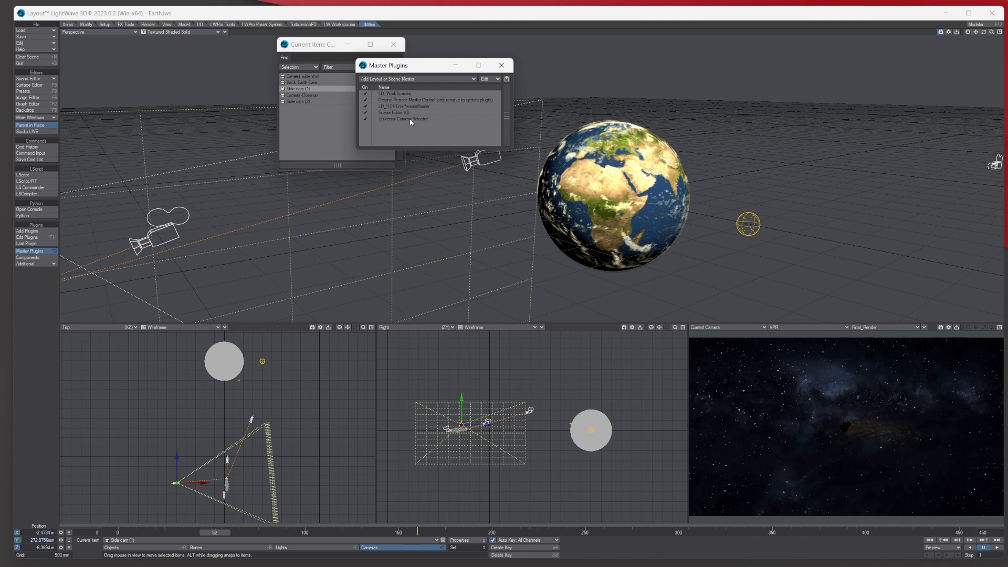
{"action": "left_click", "coordinate": [419, 78]}
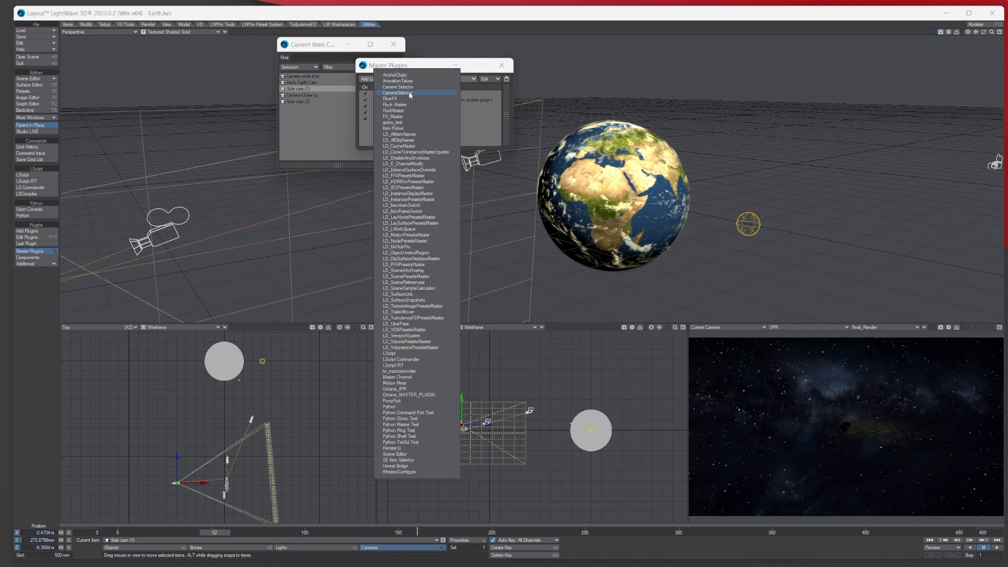
{"action": "left_click", "coordinate": [401, 93]}
- Select the Camera wide shot key in Camera Selector and scrub the timeline through frames 89 and 123
{"action": "double_click", "coordinate": [410, 119]}
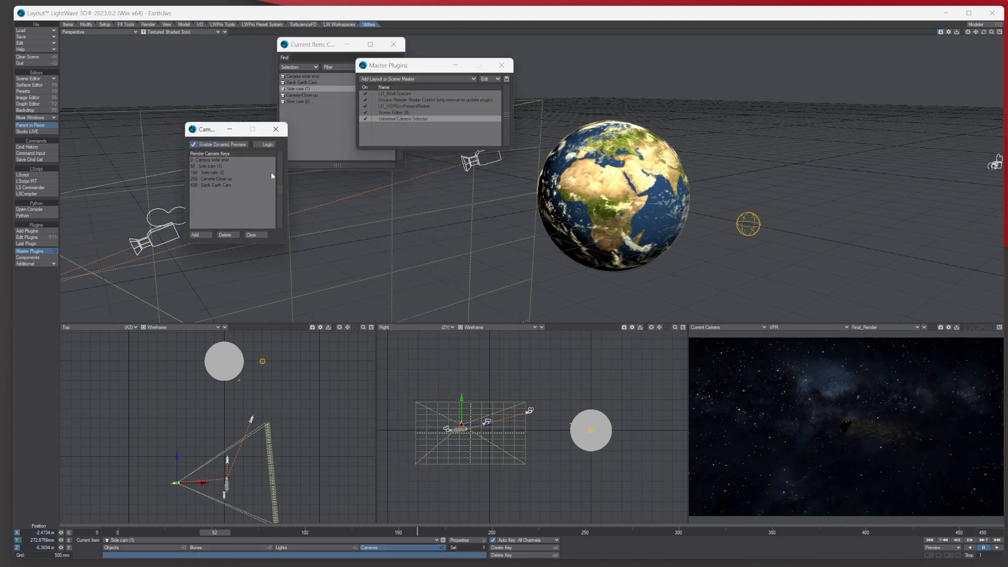
{"action": "left_click", "coordinate": [204, 159]}
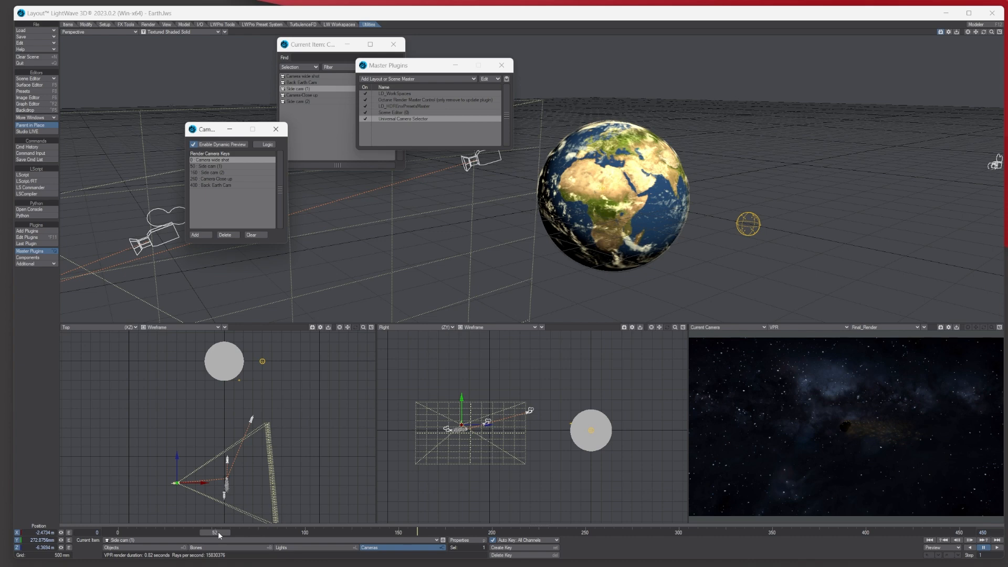
{"action": "left_click_drag", "start_coordinate": [219, 531], "coordinate": [344, 531]}
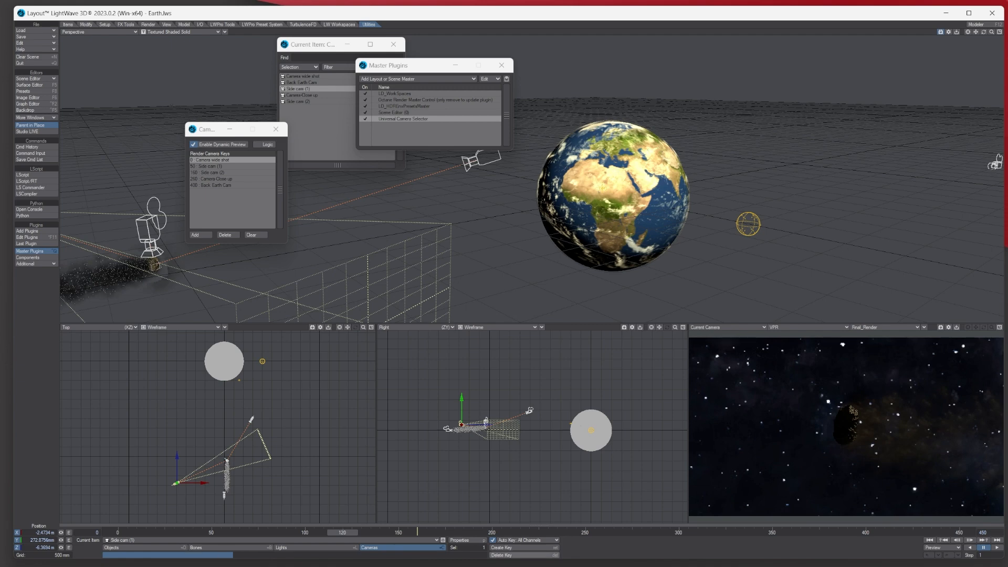
{"action": "left_click_drag", "start_coordinate": [344, 531], "coordinate": [473, 531]}
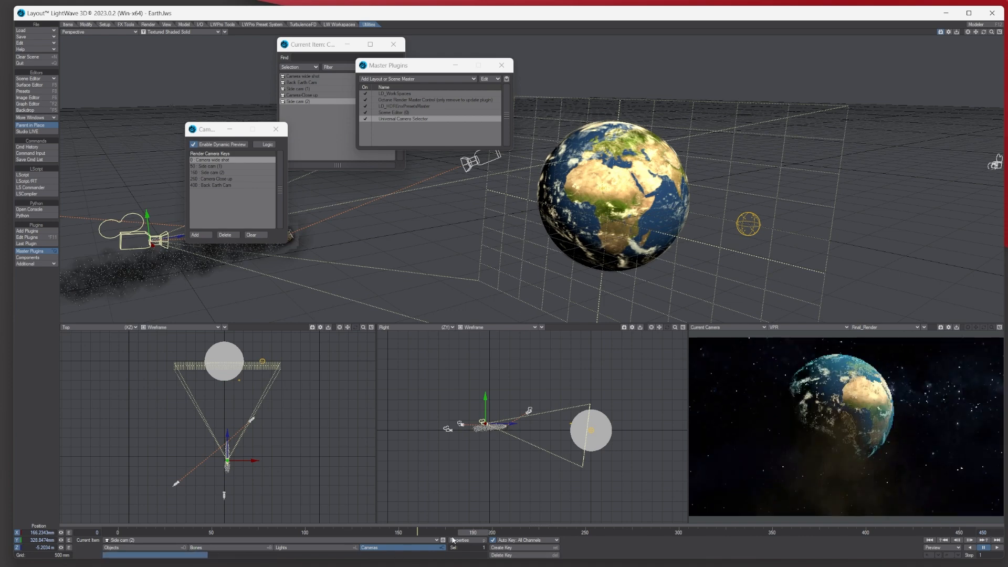
- Preview frames 385, 404, 410 and 405 to watch the meteorite hit Earth in close-up
{"action": "key", "text": "Right"}
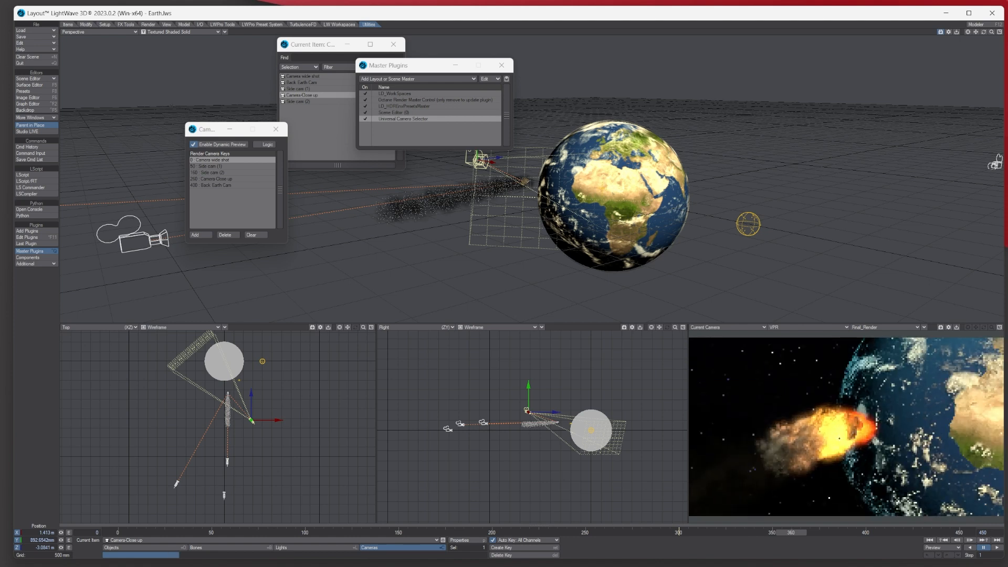
{"action": "left_click", "coordinate": [836, 533]}
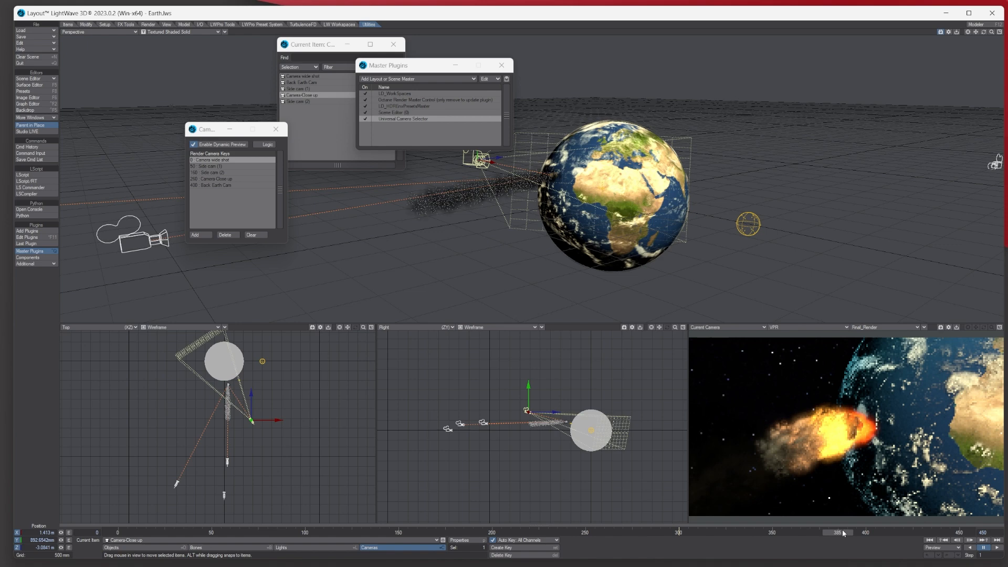
{"action": "left_click", "coordinate": [872, 531]}
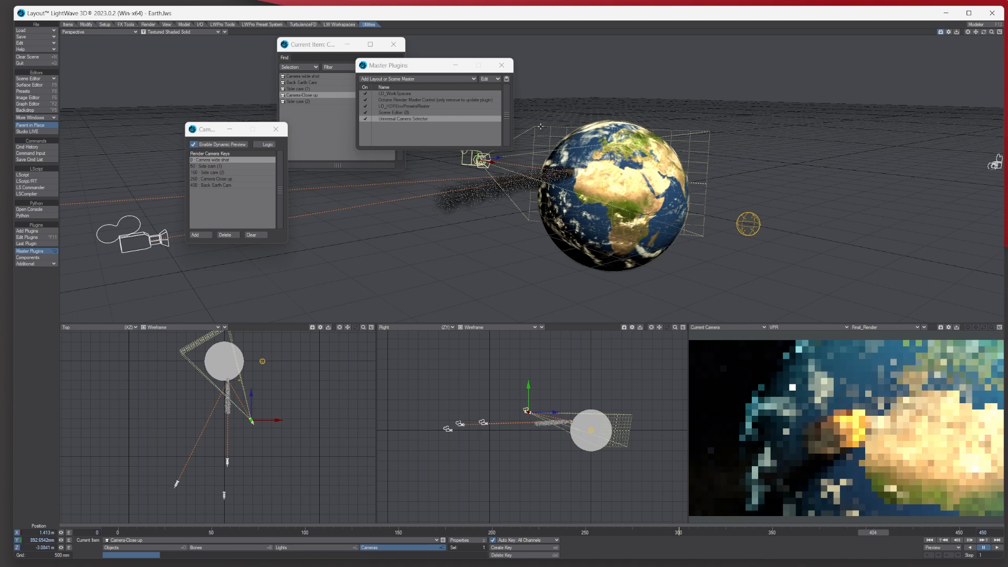
{"action": "left_click", "coordinate": [882, 533]}
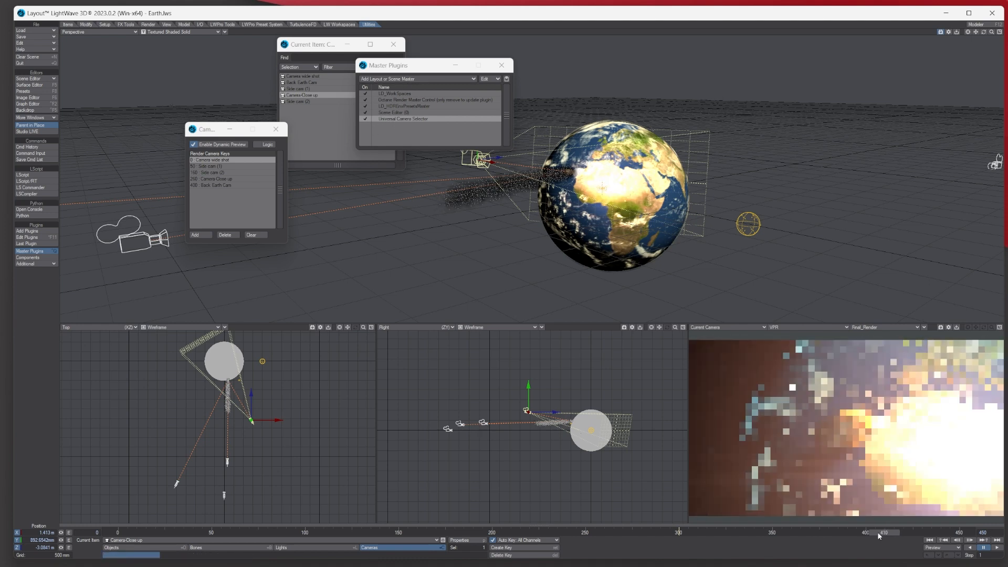
{"action": "left_click", "coordinate": [878, 533]}
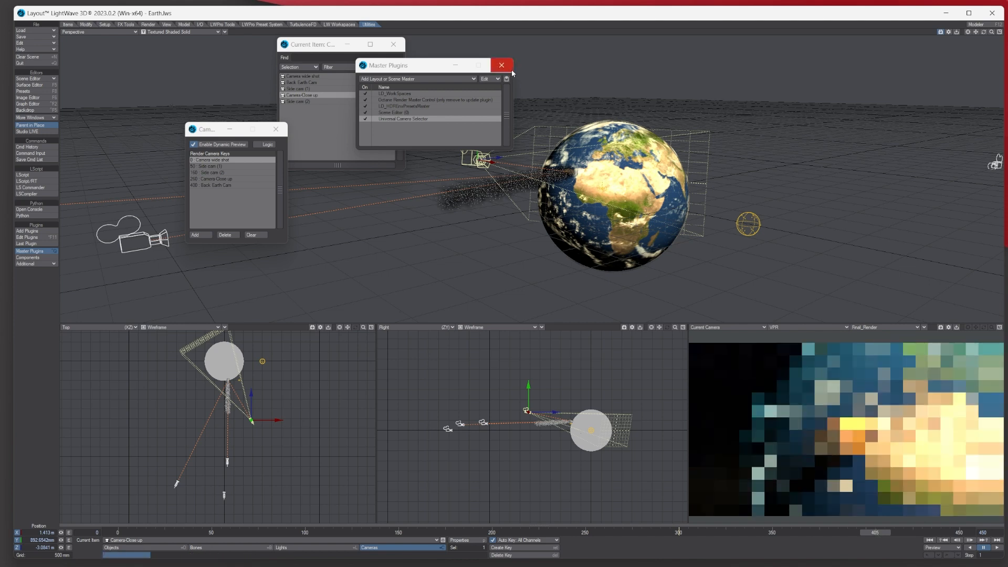
- Make Back Earth Cam current, scrub frames 419 to 450, and change the camera view display mode
{"action": "left_click", "coordinate": [298, 83]}
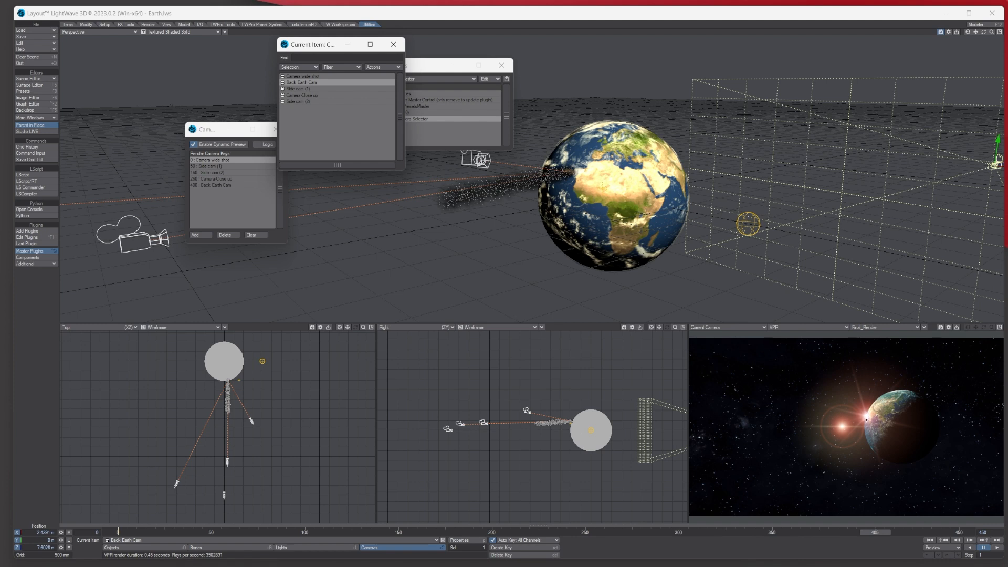
{"action": "left_click", "coordinate": [900, 530]}
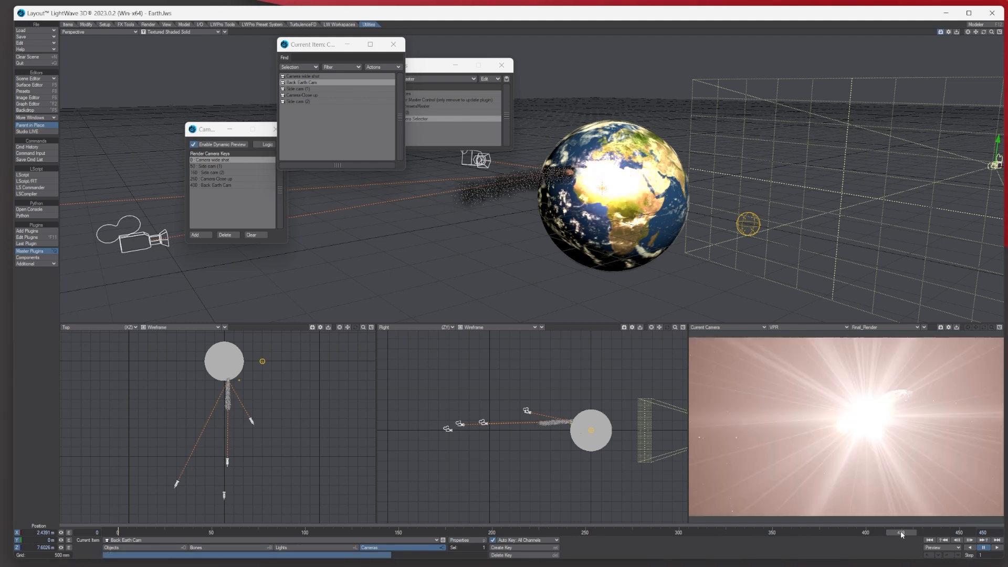
{"action": "left_click_drag", "start_coordinate": [930, 532], "coordinate": [891, 532]}
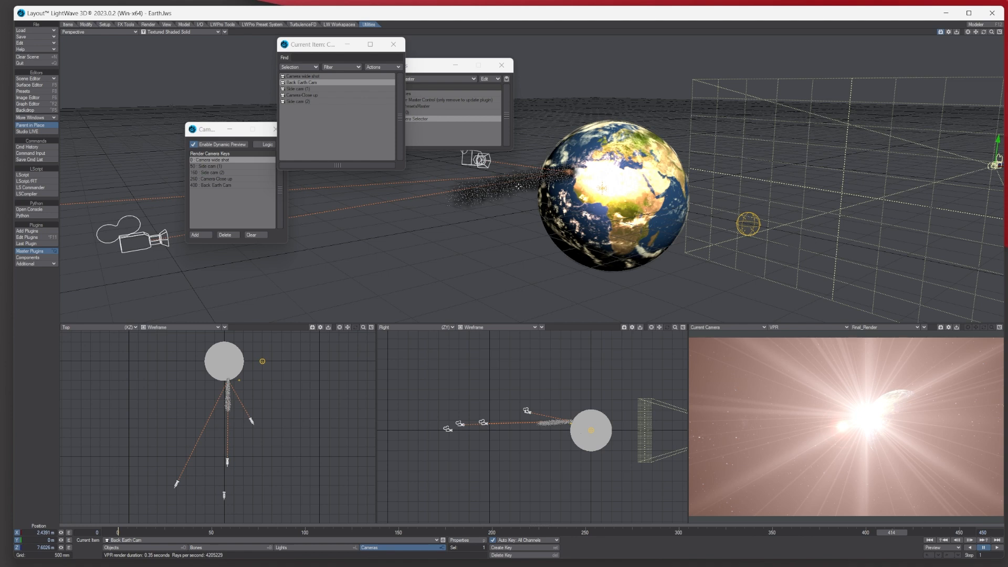
{"action": "left_click", "coordinate": [800, 327]}
{"action": "left_click", "coordinate": [802, 310]}
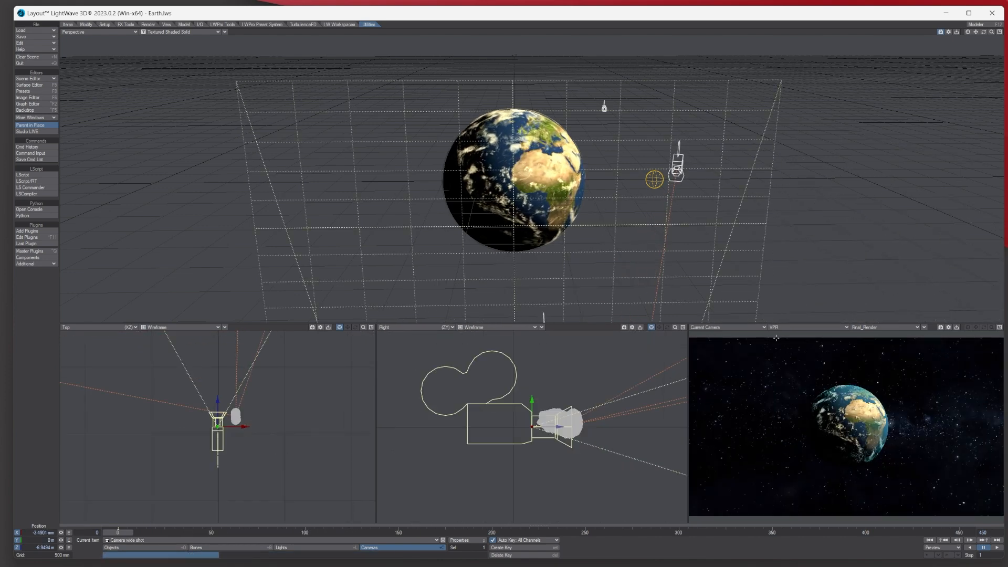
- Show the camera and Top views as Textured Shaded Solid, with meteorite 2 selected and zoomed in
{"action": "left_click", "coordinate": [802, 331]}
{"action": "left_click", "coordinate": [796, 314]}
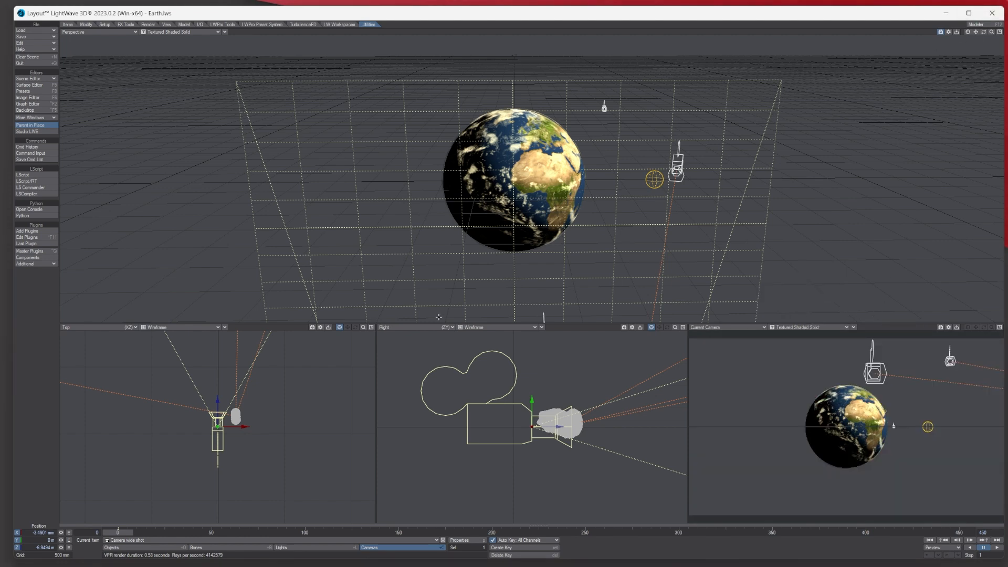
{"action": "left_click", "coordinate": [238, 416]}
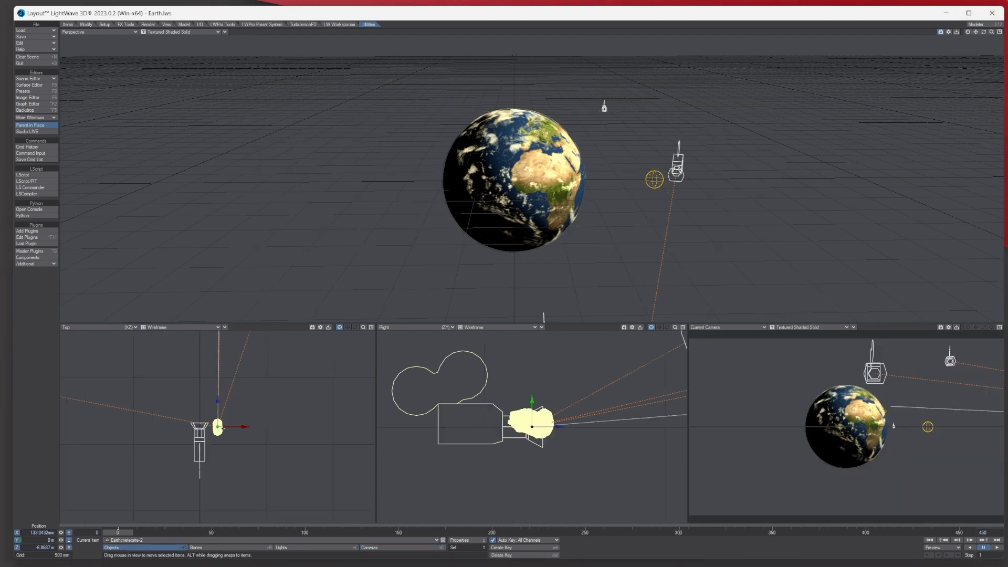
{"action": "left_click_drag", "start_coordinate": [363, 328], "coordinate": [236, 329]}
{"action": "left_click", "coordinate": [196, 327]}
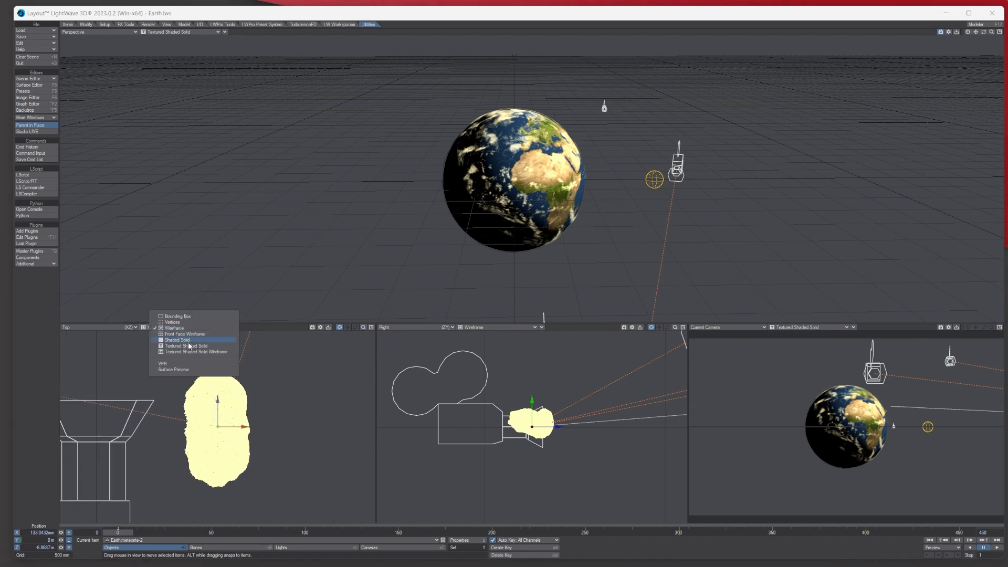
{"action": "left_click", "coordinate": [199, 348]}
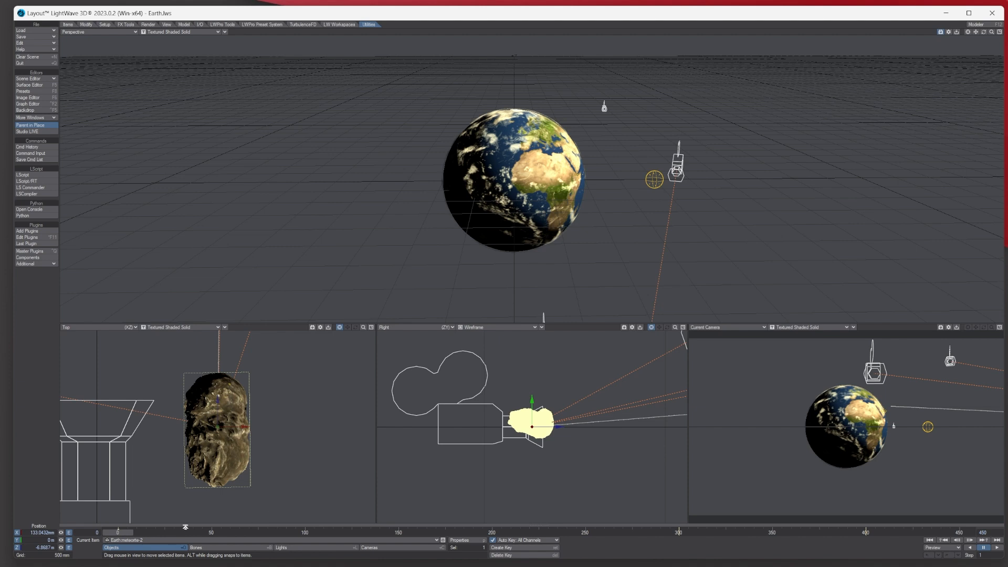
- Add an FX_Emitter to meteorite 2 from its Object Properties
{"action": "left_click", "coordinate": [459, 540]}
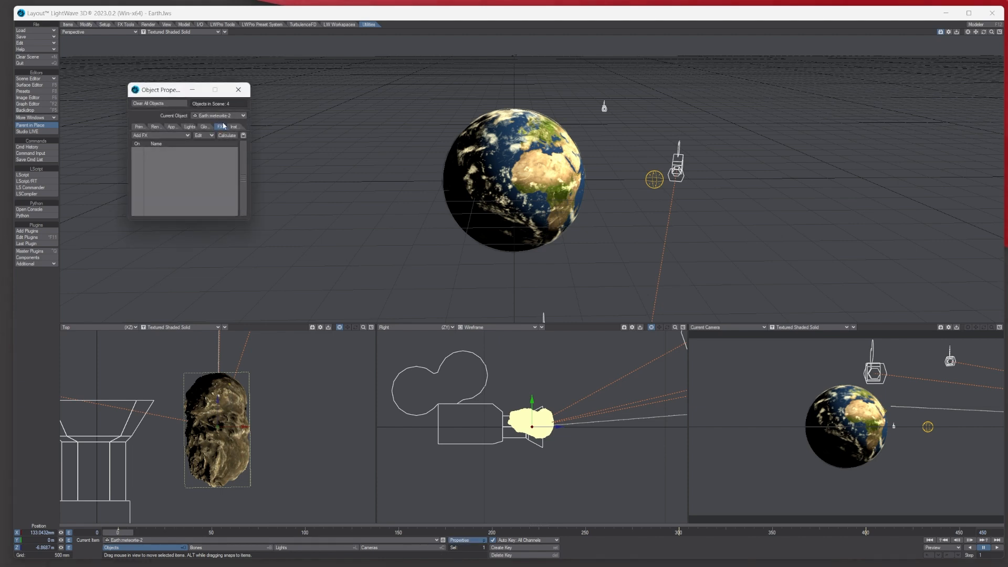
{"action": "left_click", "coordinate": [169, 135]}
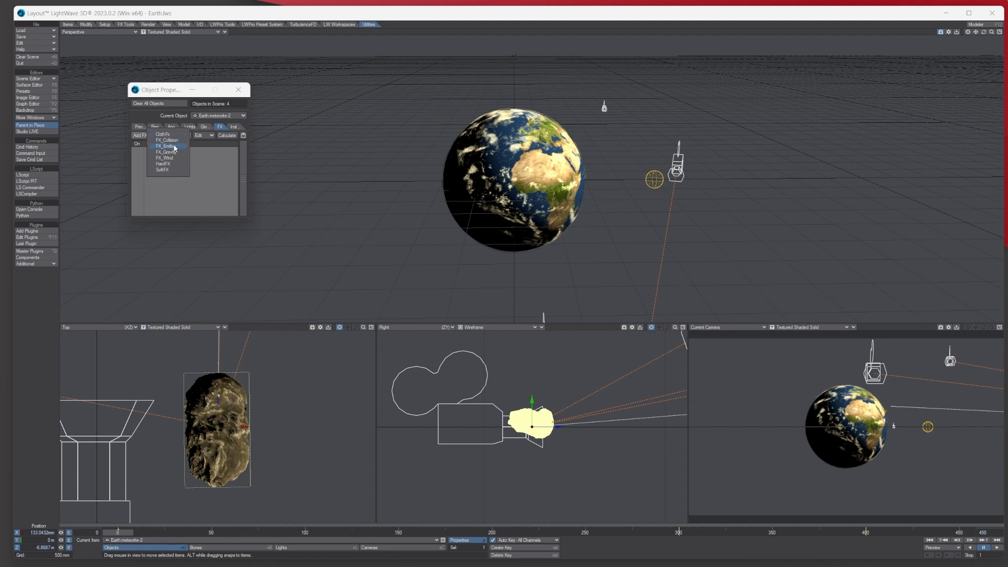
{"action": "left_click", "coordinate": [168, 147]}
{"action": "left_click", "coordinate": [172, 149]}
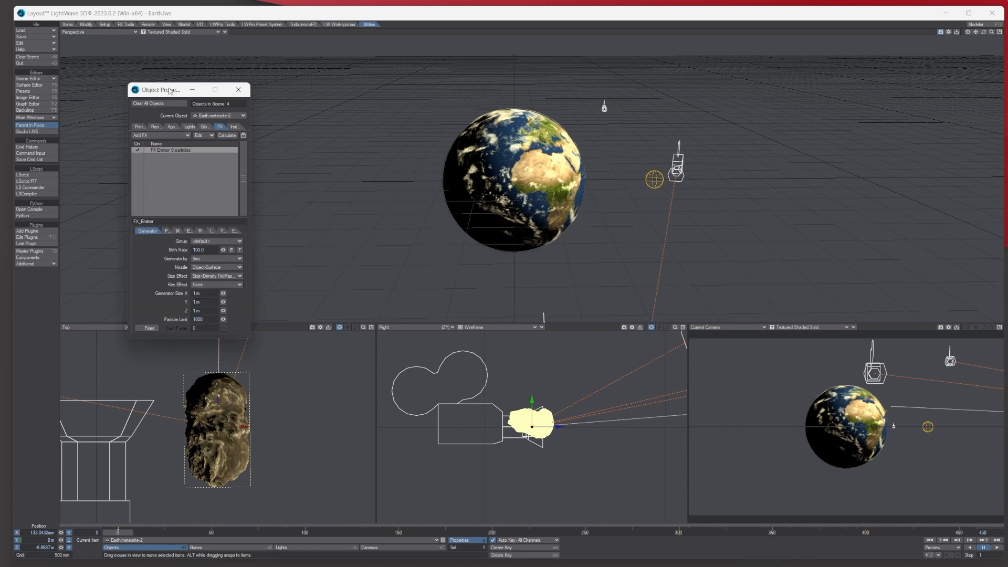
{"action": "left_click_drag", "start_coordinate": [161, 89], "coordinate": [293, 50]}
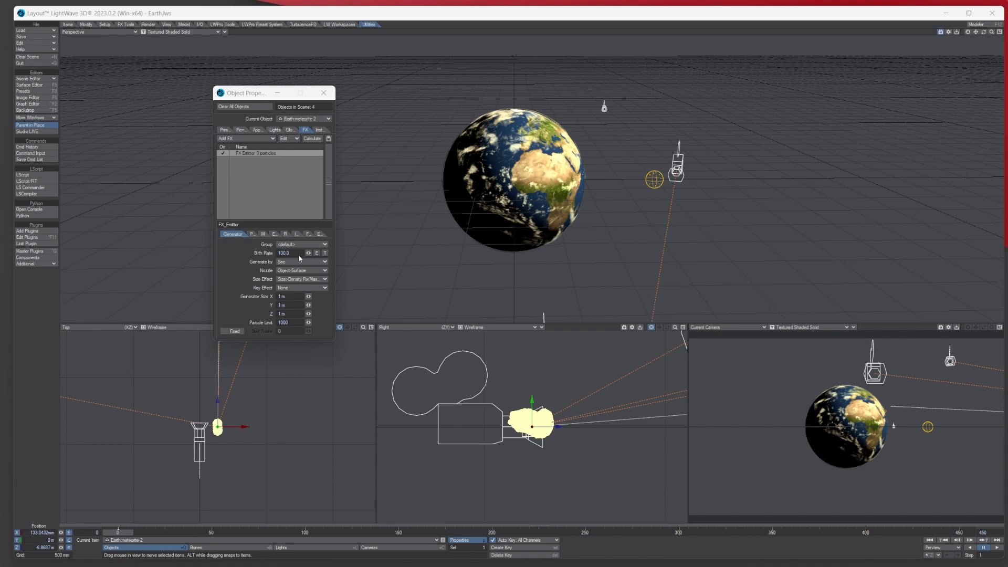
- Set the emitter's Birth Rate to 50, Generate by Speed, and Size Effect to no change
{"action": "left_click_drag", "start_coordinate": [293, 254], "coordinate": [260, 251]}
{"action": "type", "text": "50"}
{"action": "key", "text": "Tab"}
{"action": "left_click", "coordinate": [298, 263]}
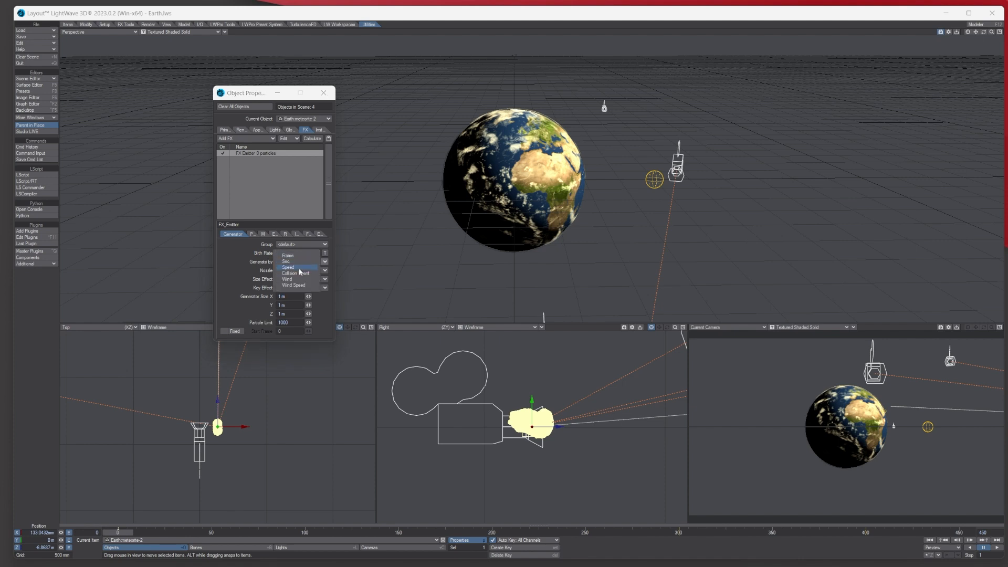
{"action": "left_click", "coordinate": [297, 268]}
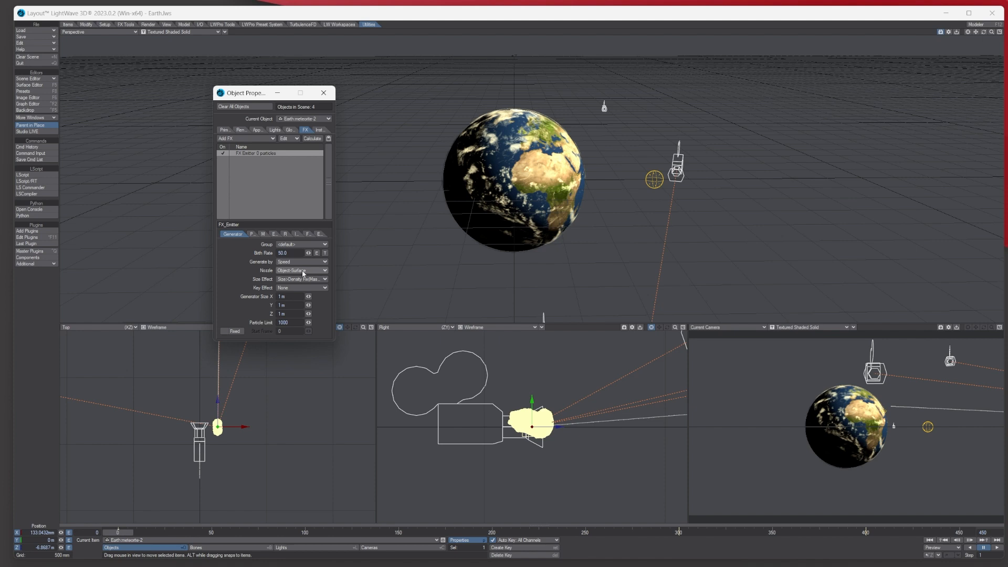
{"action": "left_click", "coordinate": [281, 280]}
{"action": "left_click", "coordinate": [286, 271]}
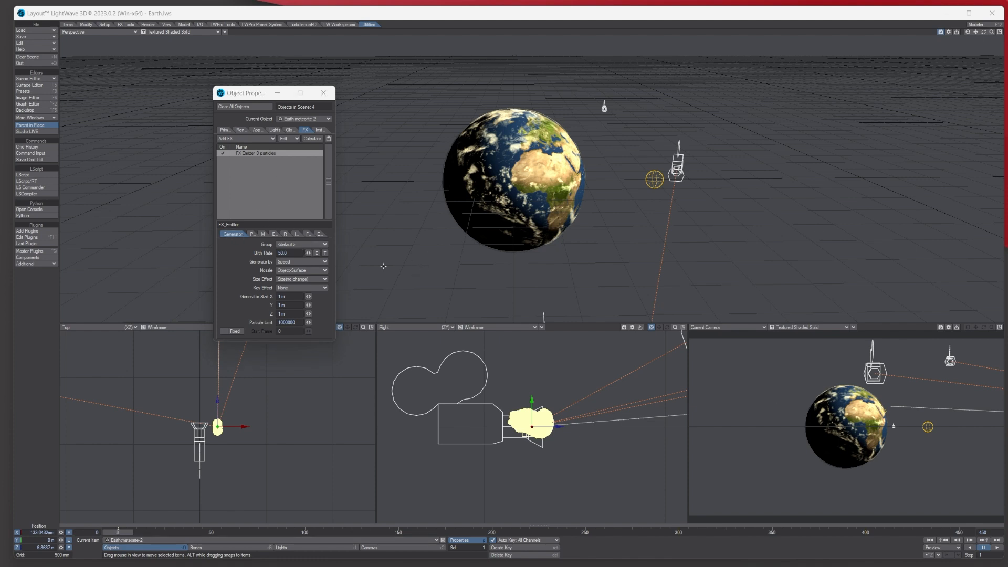
{"action": "left_click", "coordinate": [250, 234]}
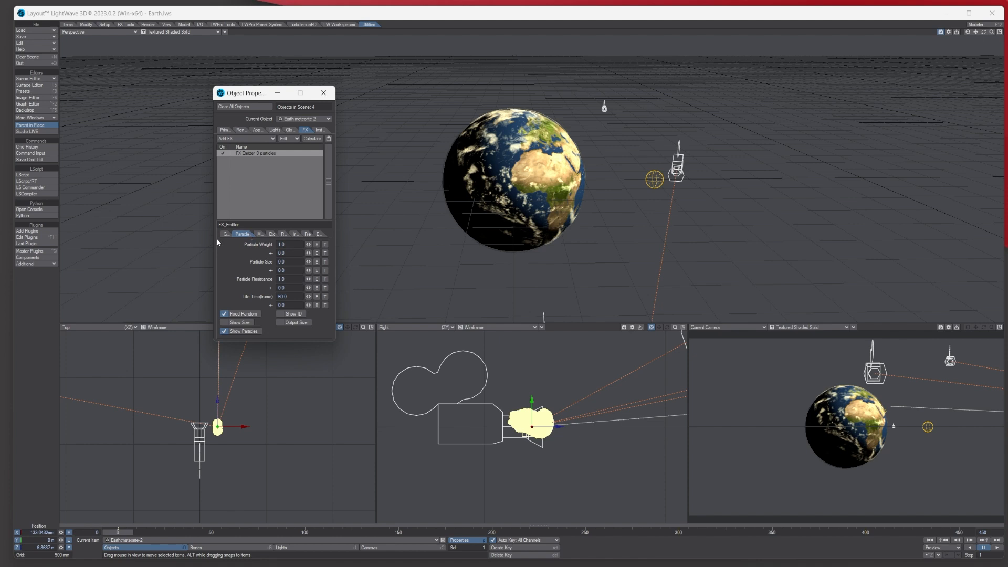
- Set the particle Life Time to 120 frames
{"action": "left_click", "coordinate": [297, 297]}
{"action": "type", "text": "120"}
{"action": "key", "text": "Tab"}
- Set particle motion to 20% velocity, 0.2 explosion and 0.2 vibration
{"action": "left_click", "coordinate": [260, 235]}
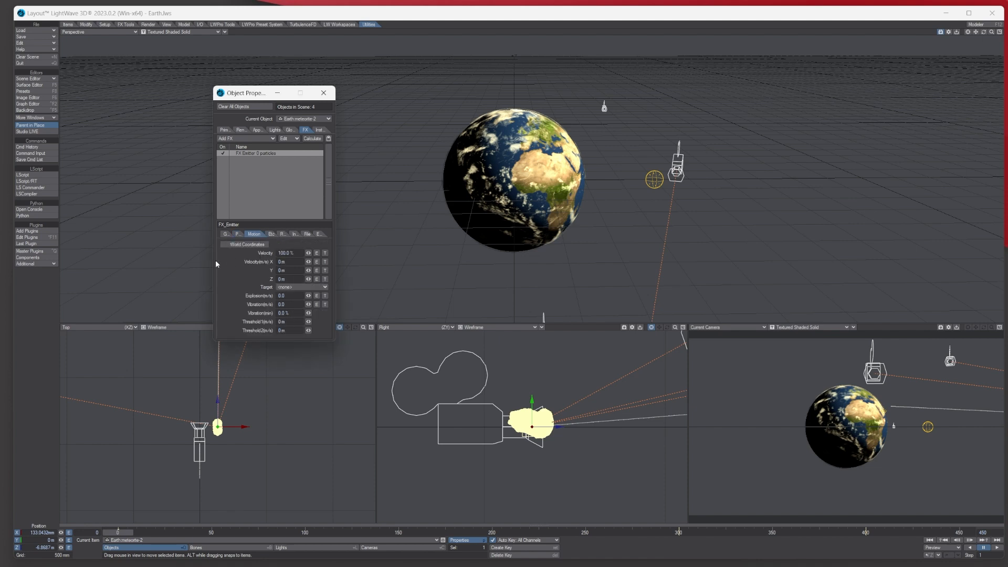
{"action": "left_click", "coordinate": [298, 253]}
{"action": "type", "text": "20"}
{"action": "key", "text": "Tab"}
{"action": "left_click", "coordinate": [289, 296]}
{"action": "type", "text": "0.2"}
{"action": "key", "text": "Tab"}
{"action": "type", "text": "0.2"}
{"action": "key", "text": "Tab"}
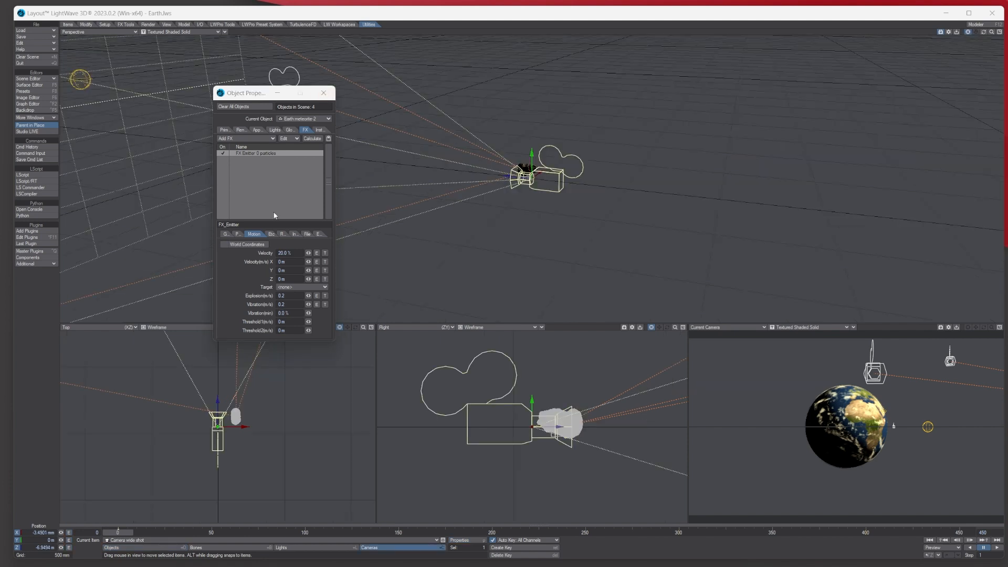
{"action": "left_click", "coordinate": [271, 234]}
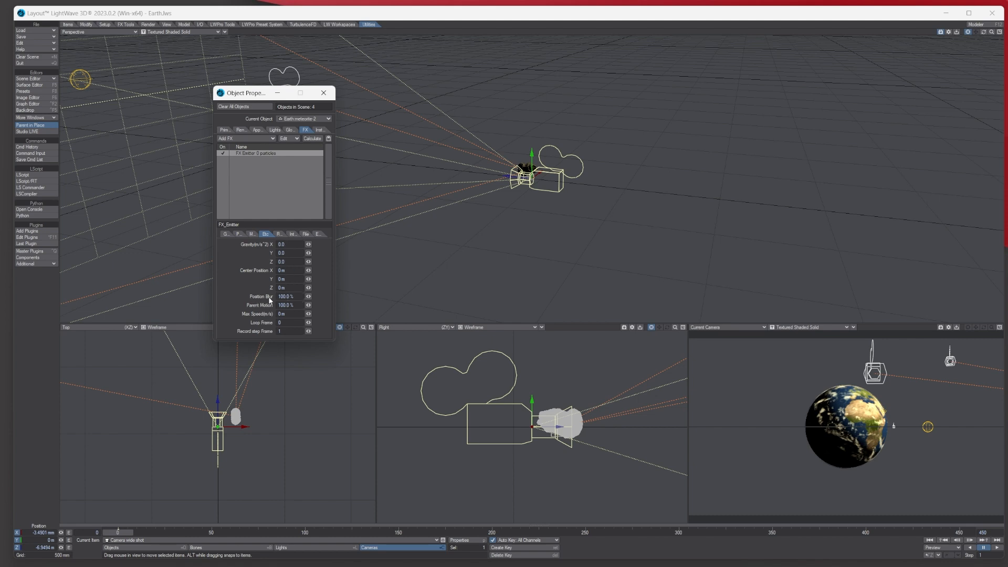
- Enter 50% for Position Blur and Parent Motion, then calculate the meteorite's particle simulation
{"action": "left_click", "coordinate": [291, 297]}
{"action": "type", "text": "50"}
{"action": "key", "text": "Tab"}
{"action": "type", "text": "50"}
{"action": "key", "text": "Tab"}
{"action": "left_click", "coordinate": [310, 140]}
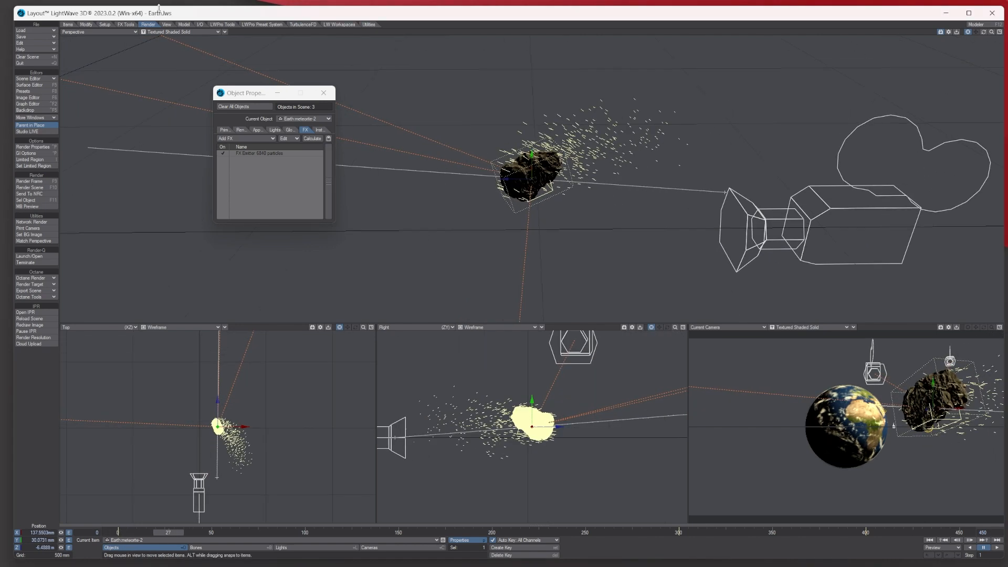
- Check Render Properties, then show the Effects window's Legacy Volumetrics tab beside Object Properties
{"action": "left_click", "coordinate": [33, 146]}
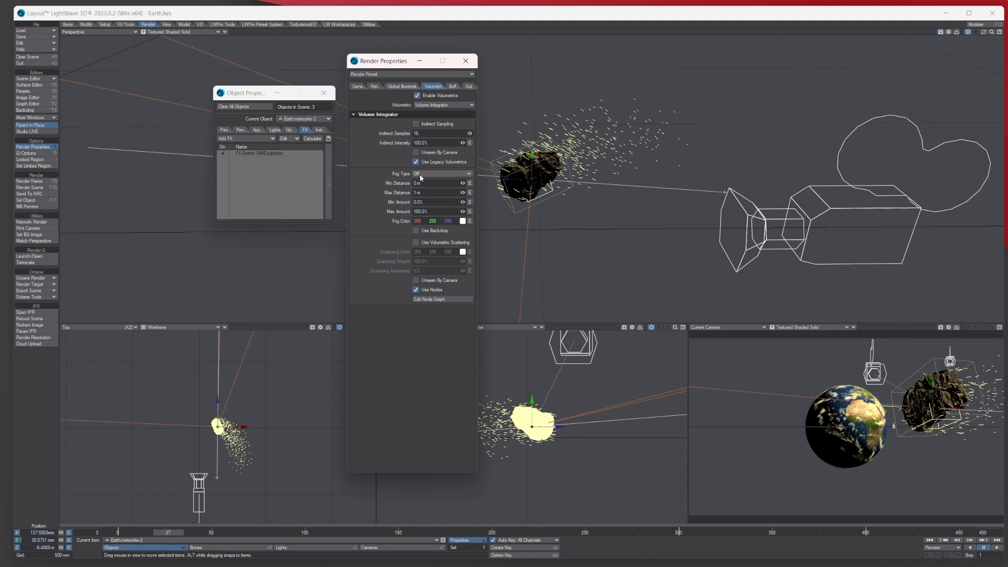
{"action": "left_click", "coordinate": [466, 62]}
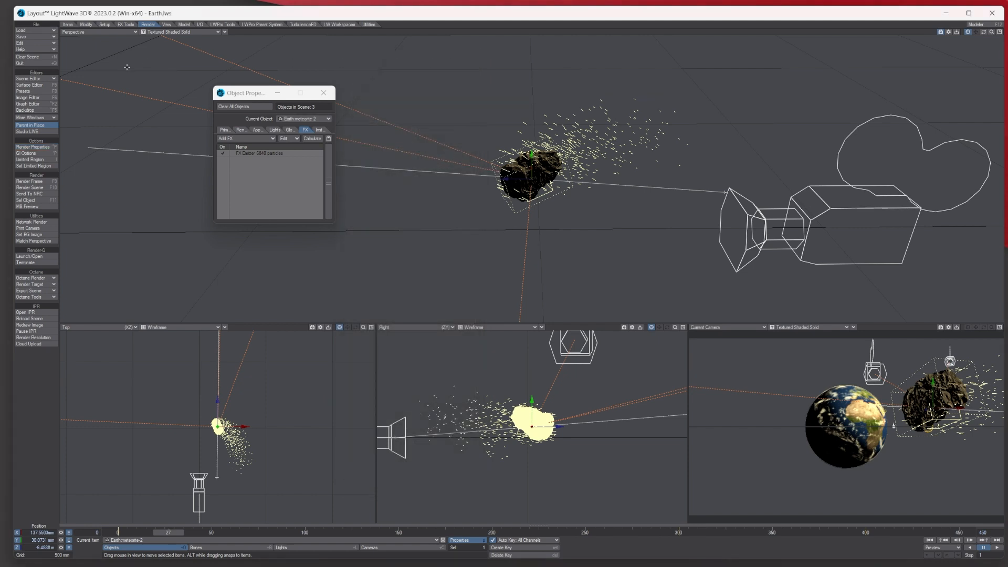
{"action": "left_click", "coordinate": [36, 118]}
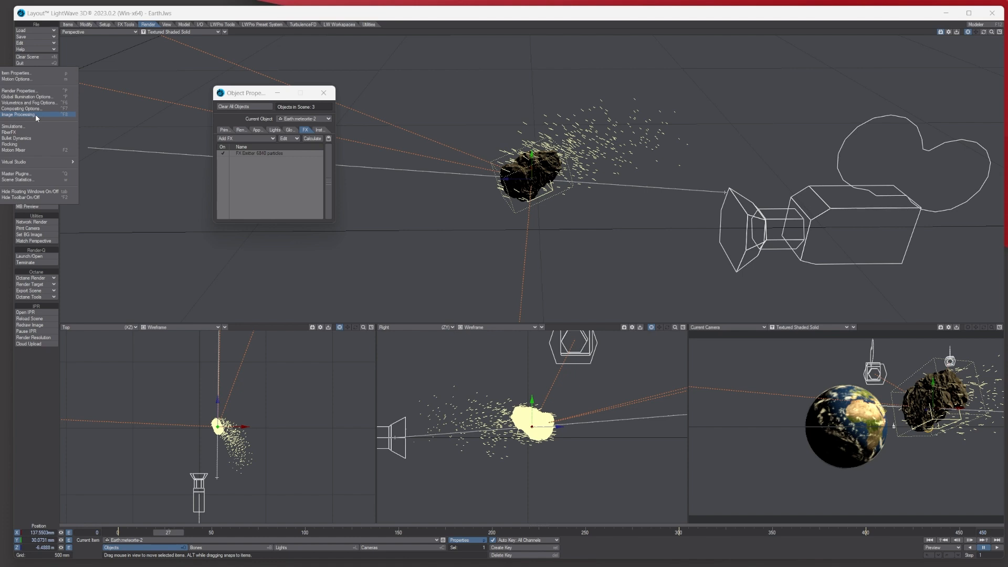
{"action": "left_click", "coordinate": [35, 115]}
{"action": "left_click", "coordinate": [243, 170]}
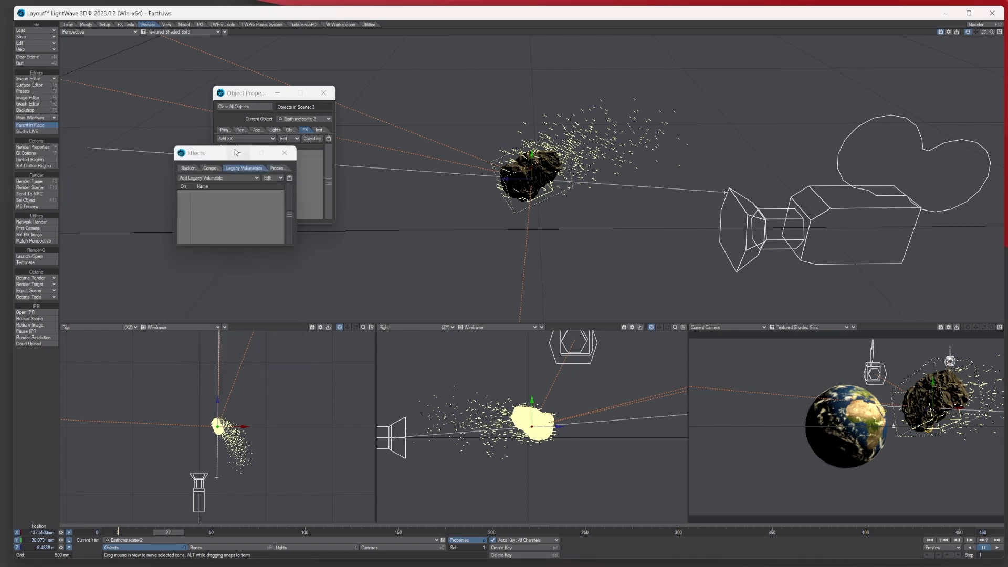
{"action": "left_click_drag", "start_coordinate": [201, 156], "coordinate": [307, 208]}
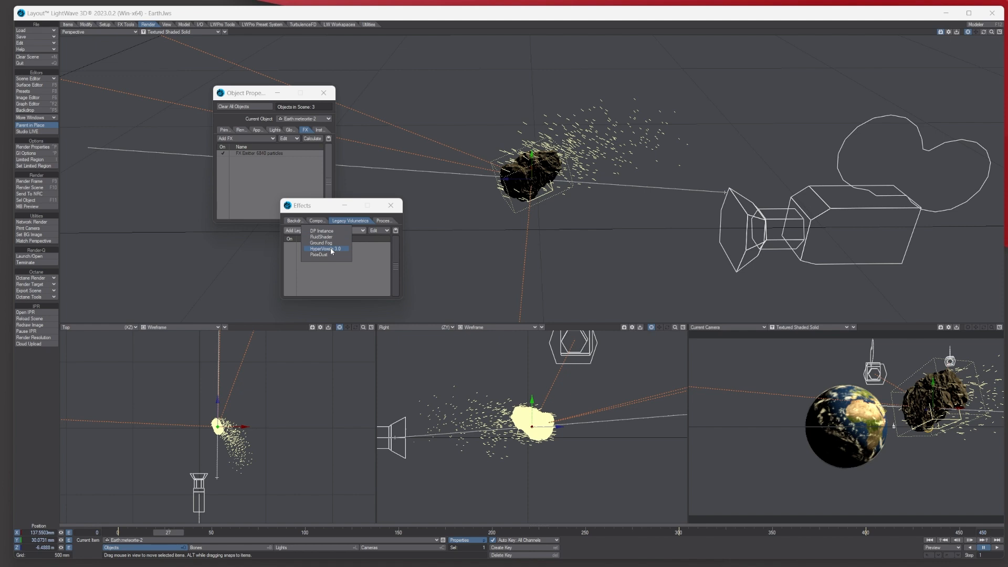
- Add HyperVoxels 3.0 and activate it on Earth.meteorite-2's particles
{"action": "left_click", "coordinate": [331, 249]}
{"action": "double_click", "coordinate": [322, 244]}
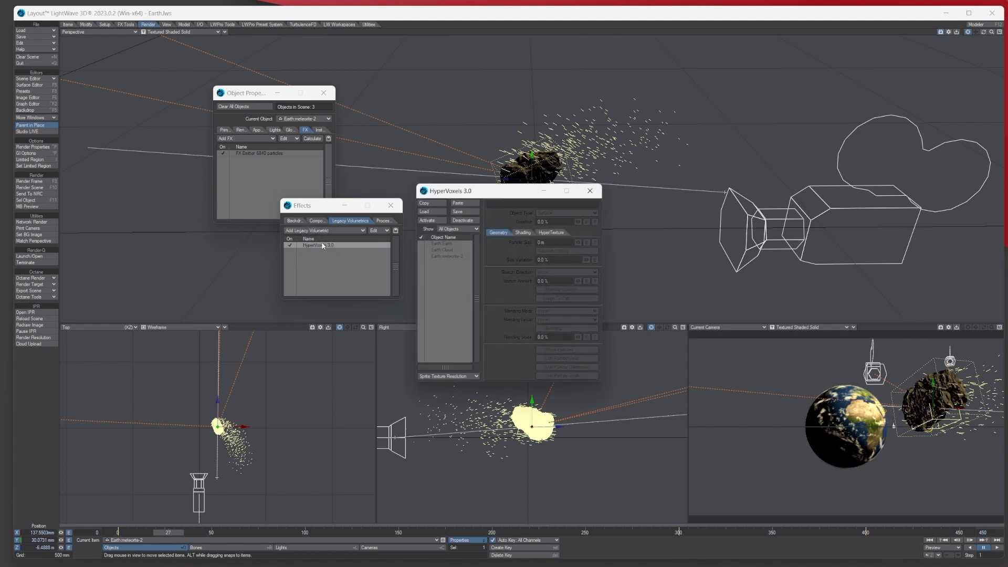
{"action": "left_click_drag", "start_coordinate": [469, 194], "coordinate": [286, 163]}
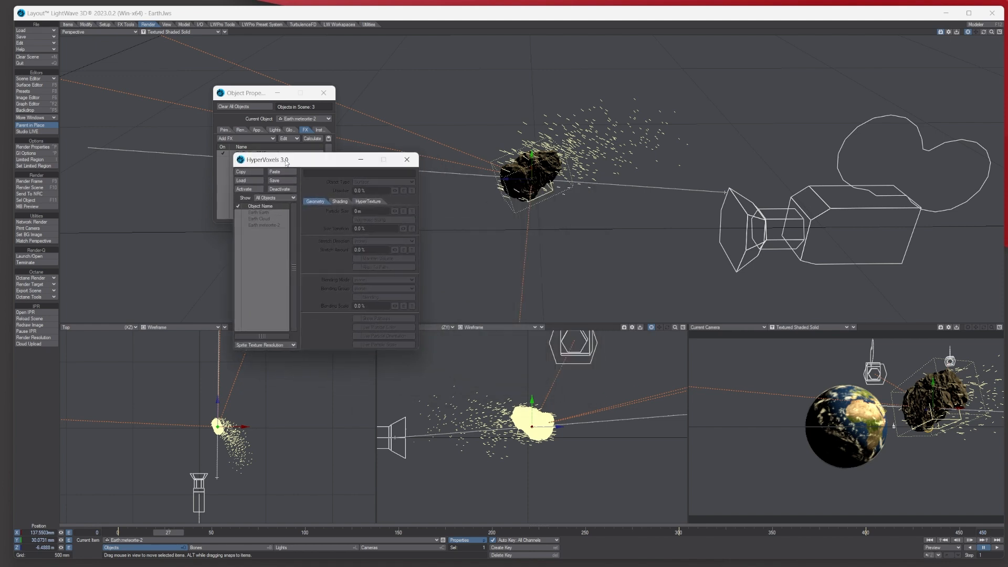
{"action": "left_click", "coordinate": [268, 226]}
{"action": "left_click", "coordinate": [246, 190]}
- Preview the Current Camera viewport in VPR and bring up the Load HV Settings dialog
{"action": "left_click", "coordinate": [816, 327]}
{"action": "left_click", "coordinate": [809, 343]}
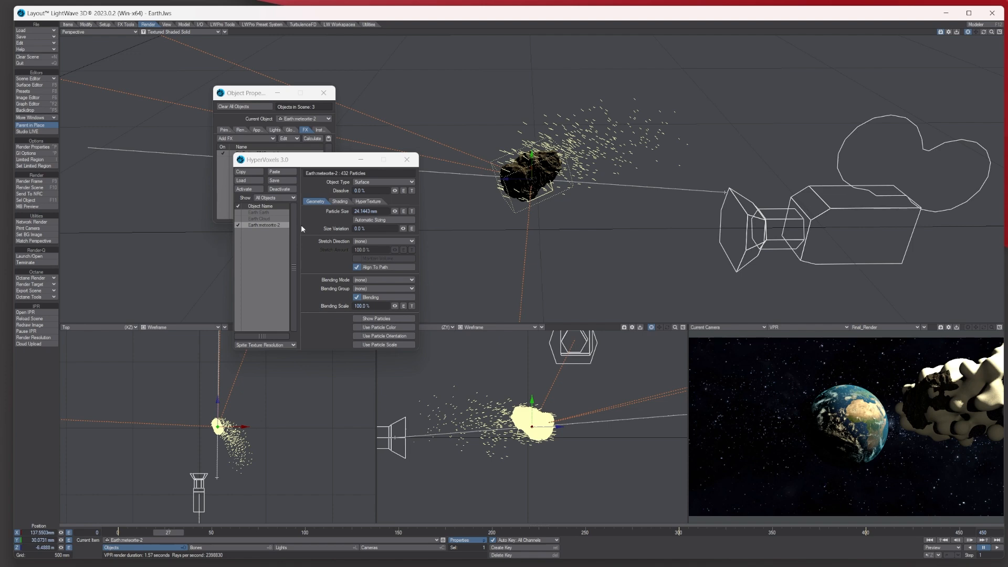
{"action": "left_click", "coordinate": [251, 182]}
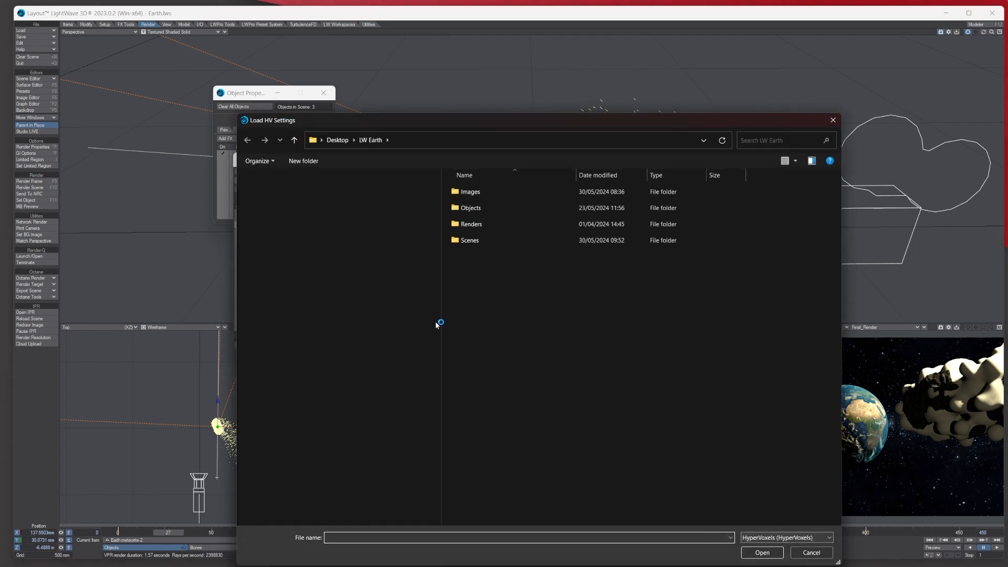
- Load the Space Dust_001 preset under All Files, accepting all settings and keeping particle size
{"action": "left_click", "coordinate": [762, 536]}
{"action": "left_click", "coordinate": [751, 555]}
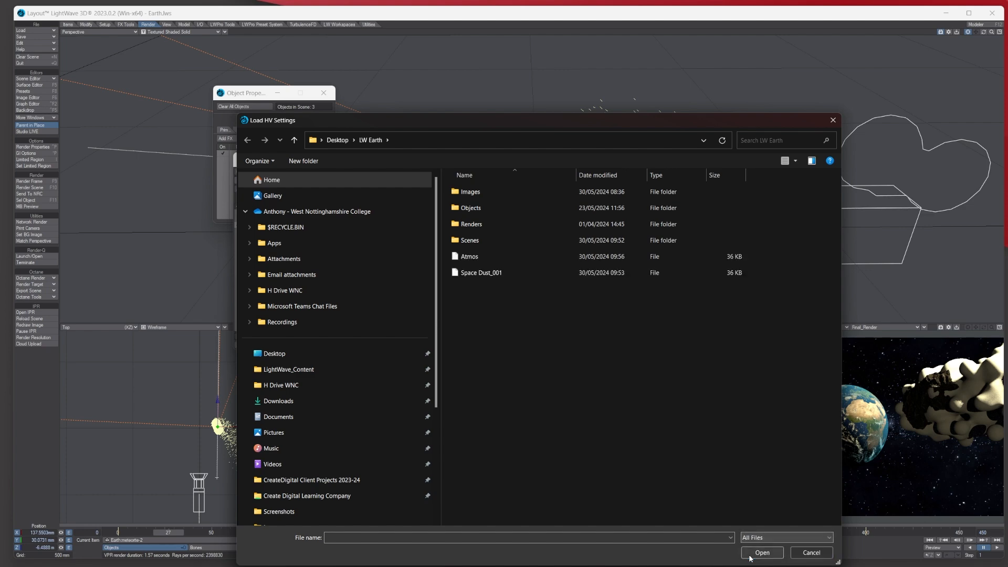
{"action": "left_click", "coordinate": [483, 276]}
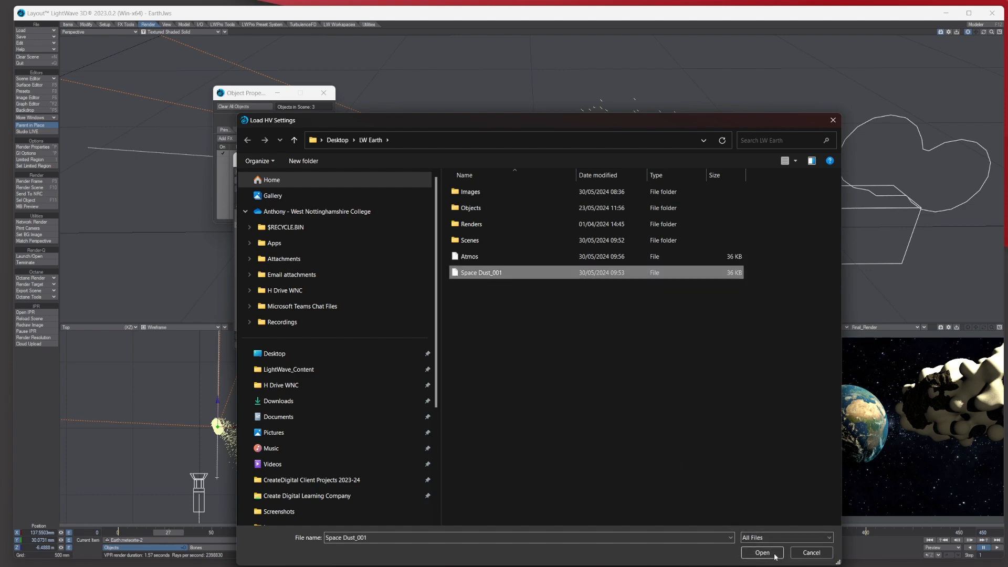
{"action": "left_click", "coordinate": [755, 554]}
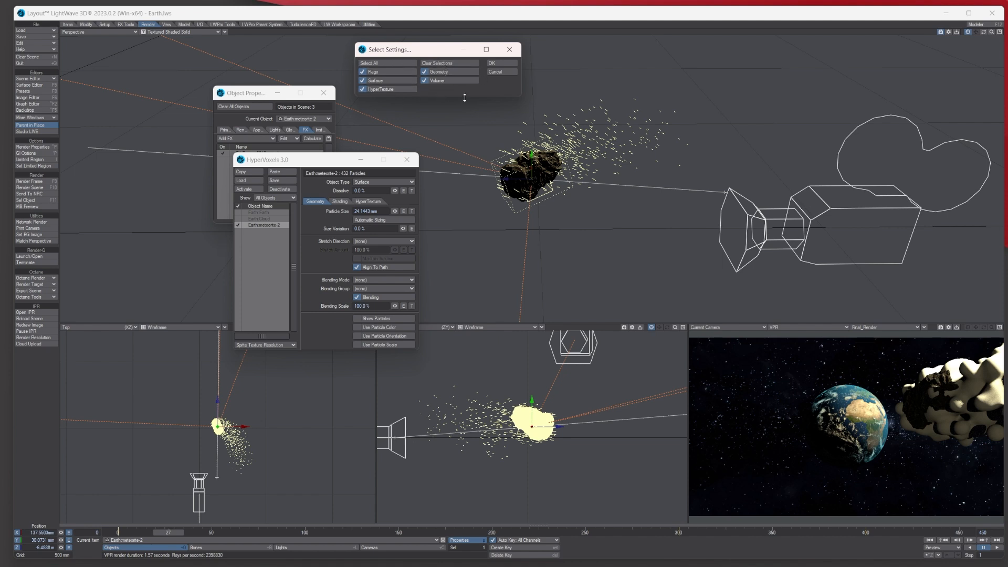
{"action": "left_click", "coordinate": [497, 63]}
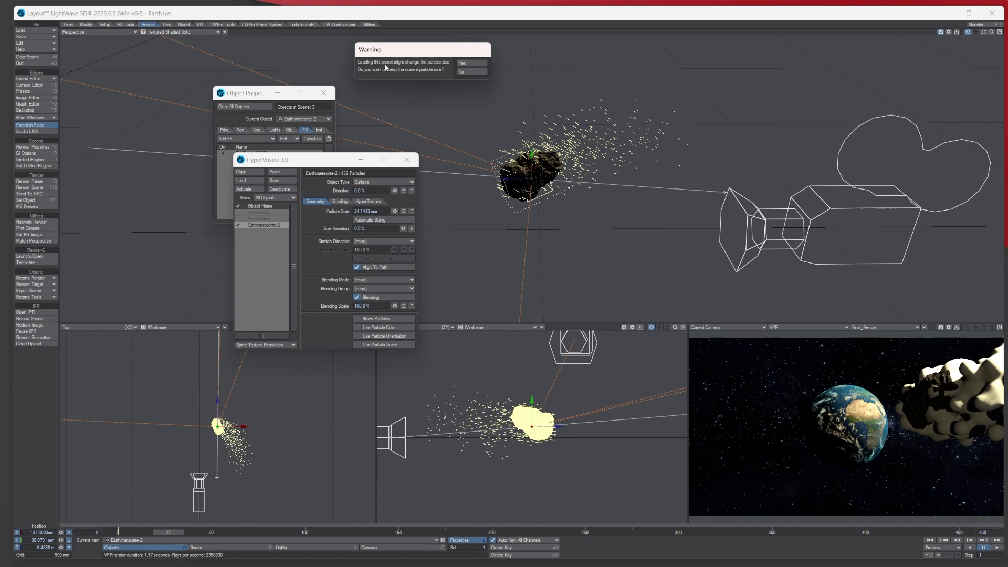
{"action": "left_click", "coordinate": [471, 63]}
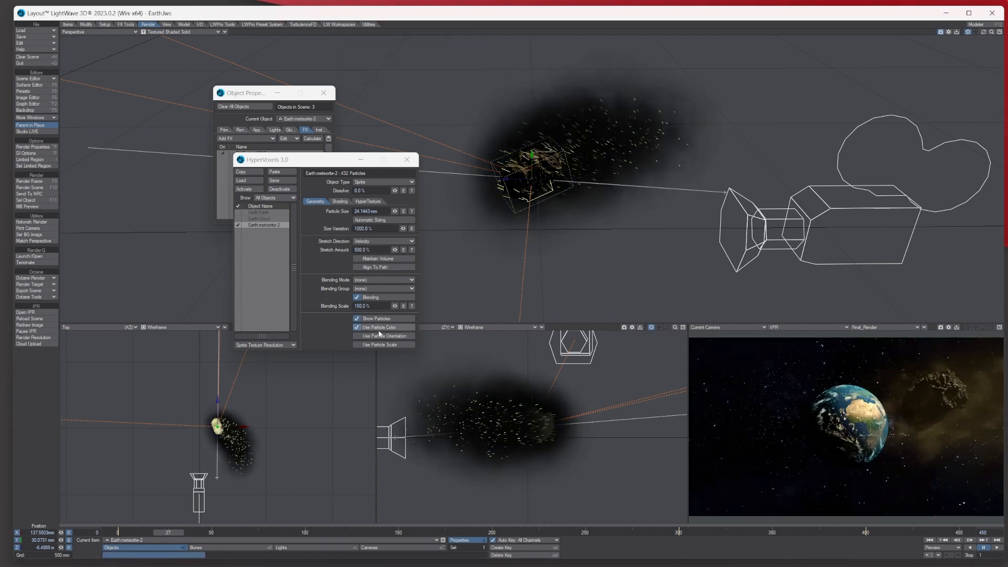
- Set HyperVoxels Size Variation to 1000% with Stretch Direction set to Velocity
{"action": "left_click_drag", "start_coordinate": [317, 166], "coordinate": [332, 169]}
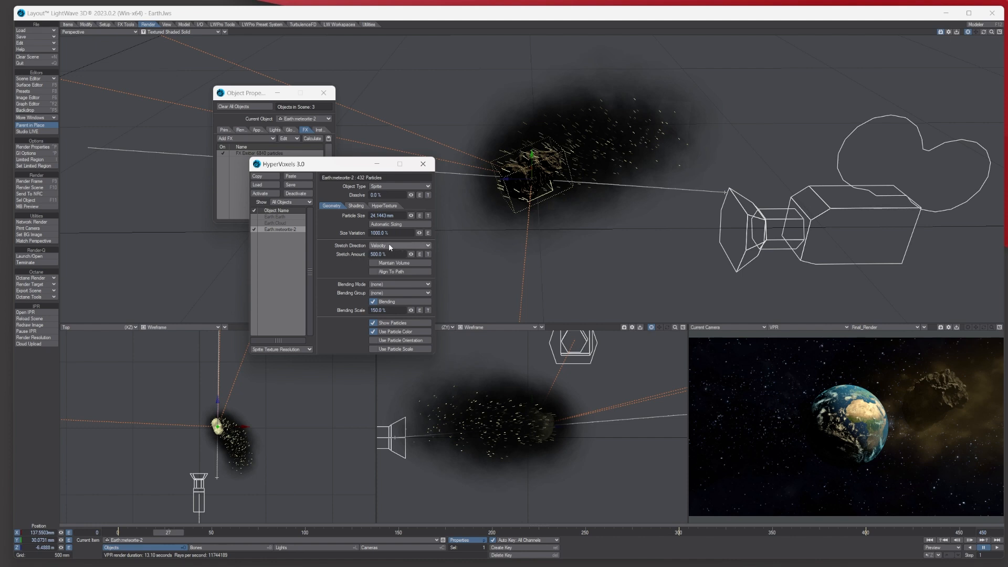
{"action": "left_click", "coordinate": [389, 245]}
{"action": "left_click", "coordinate": [403, 243]}
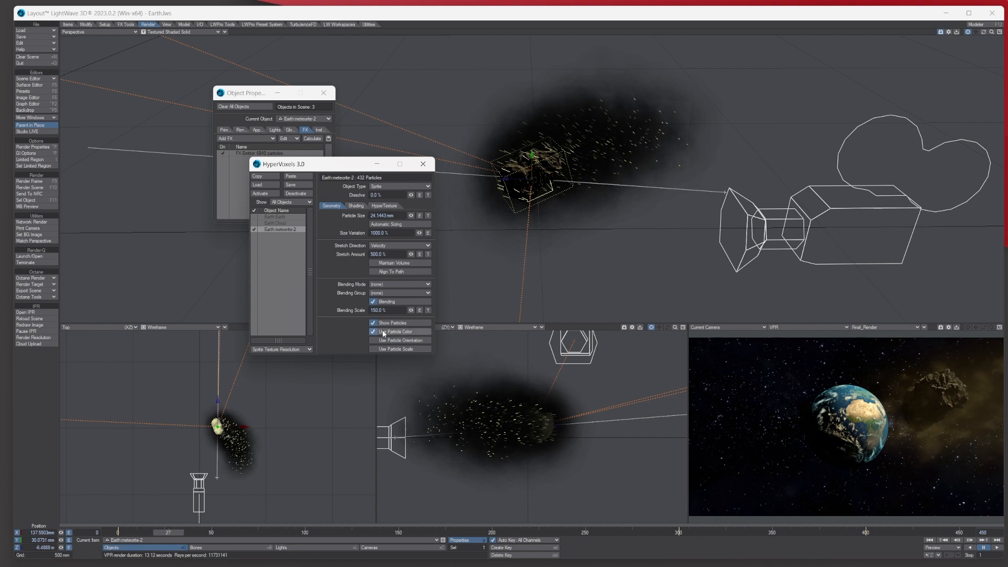
{"action": "left_click", "coordinate": [354, 206]}
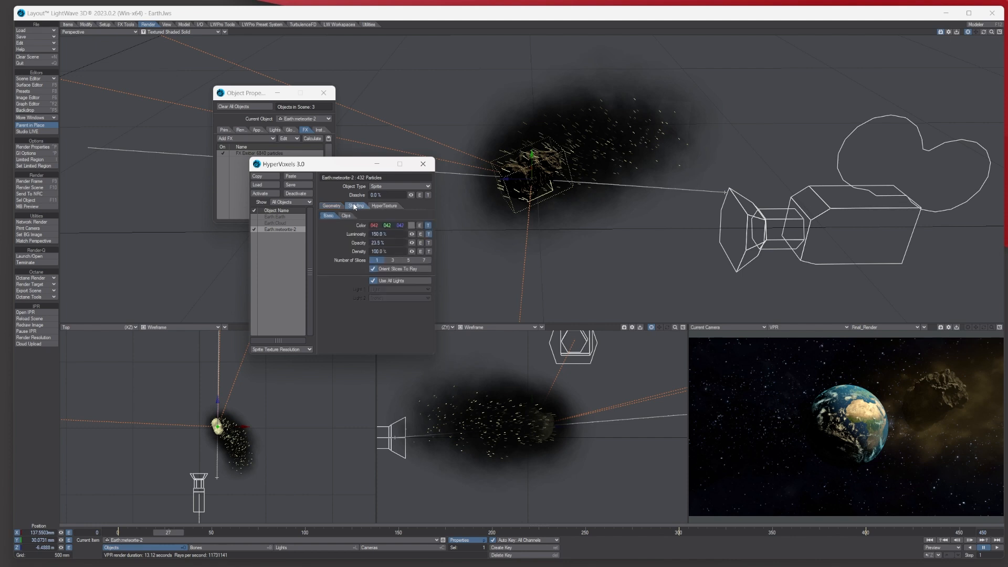
- Add a Particle Age gradient to sprite Color and a Texture Value gradient to Luminosity
{"action": "left_click", "coordinate": [429, 226]}
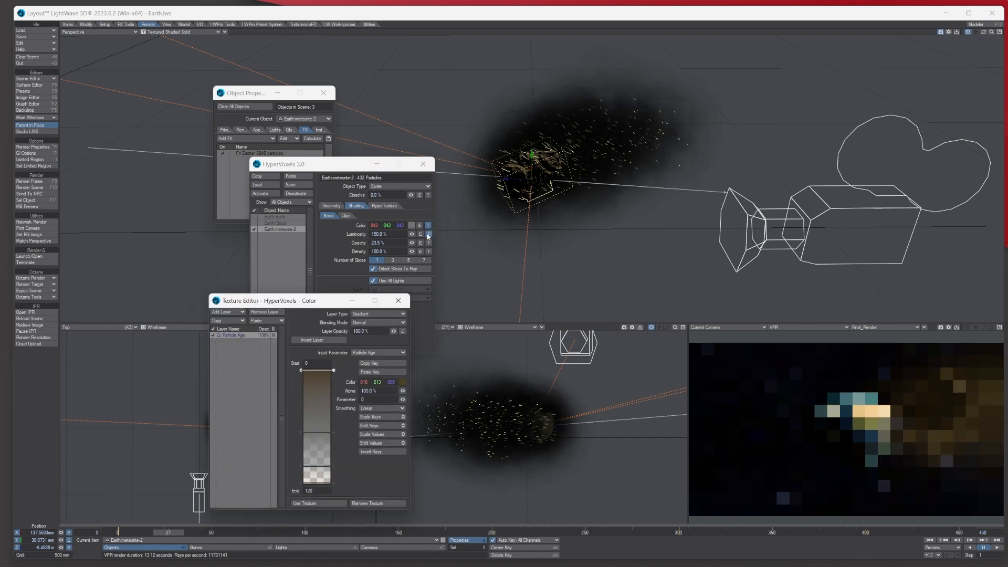
{"action": "left_click_drag", "start_coordinate": [389, 304], "coordinate": [388, 229]}
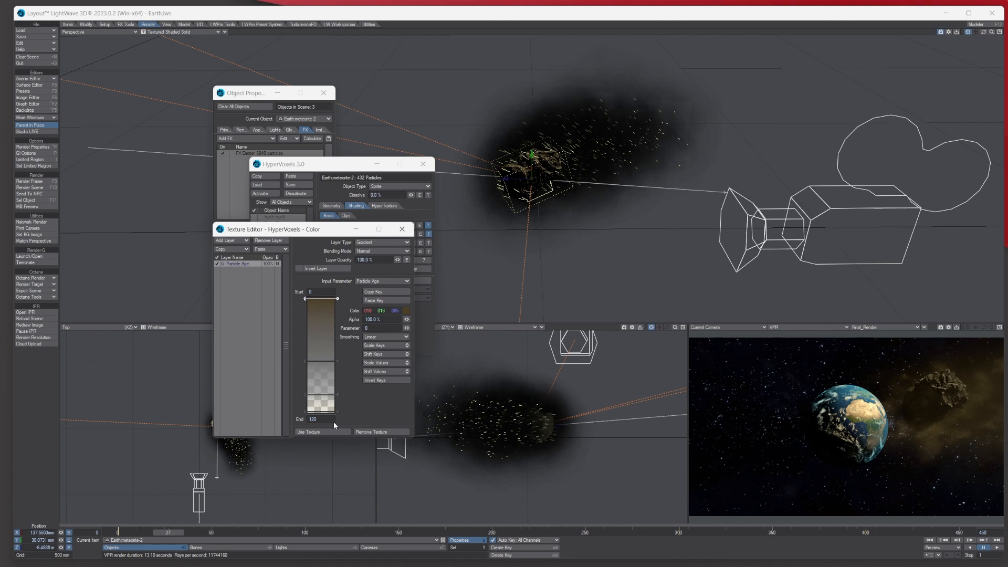
{"action": "left_click", "coordinate": [402, 228]}
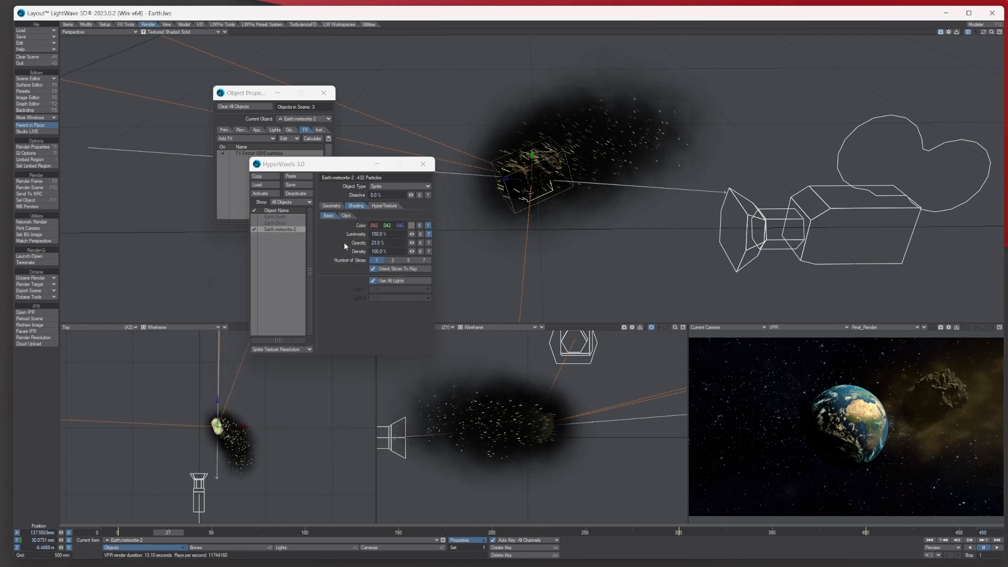
{"action": "left_click", "coordinate": [432, 234]}
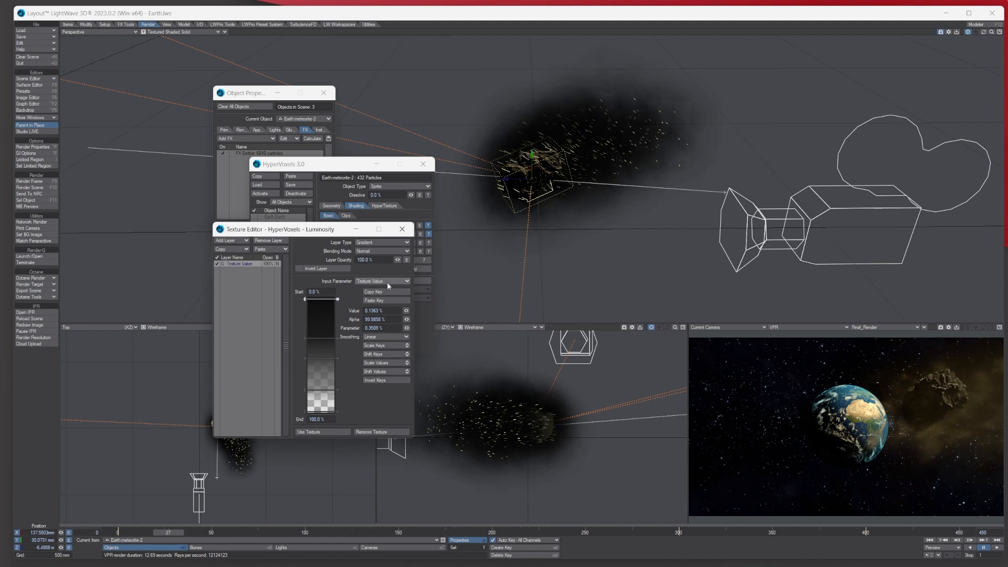
{"action": "left_click", "coordinate": [402, 228]}
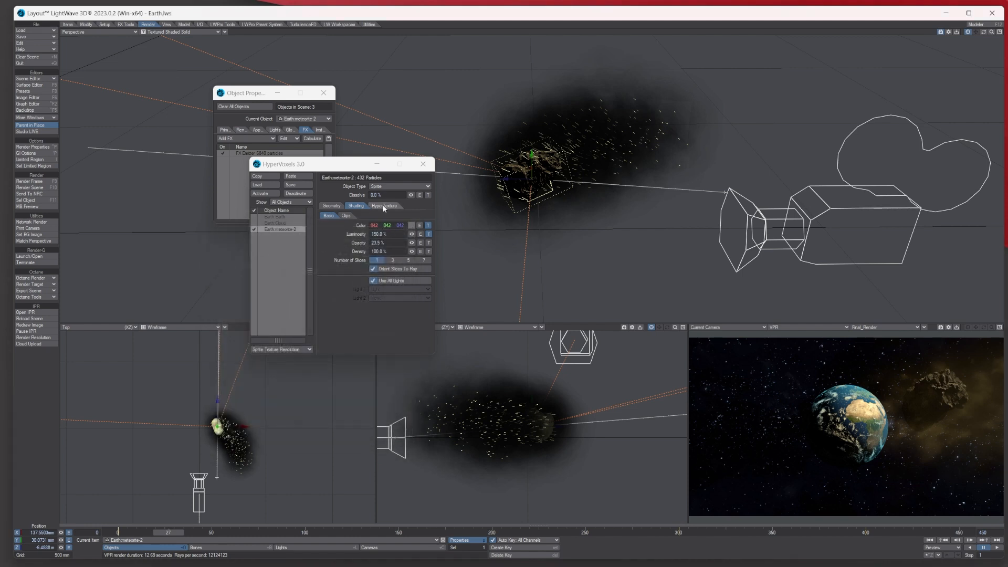
- Keep Fractal Noise as the HyperTexture and drive its Texture Amplitude with a Turbulence texture
{"action": "left_click", "coordinate": [383, 205]}
{"action": "left_click", "coordinate": [382, 217]}
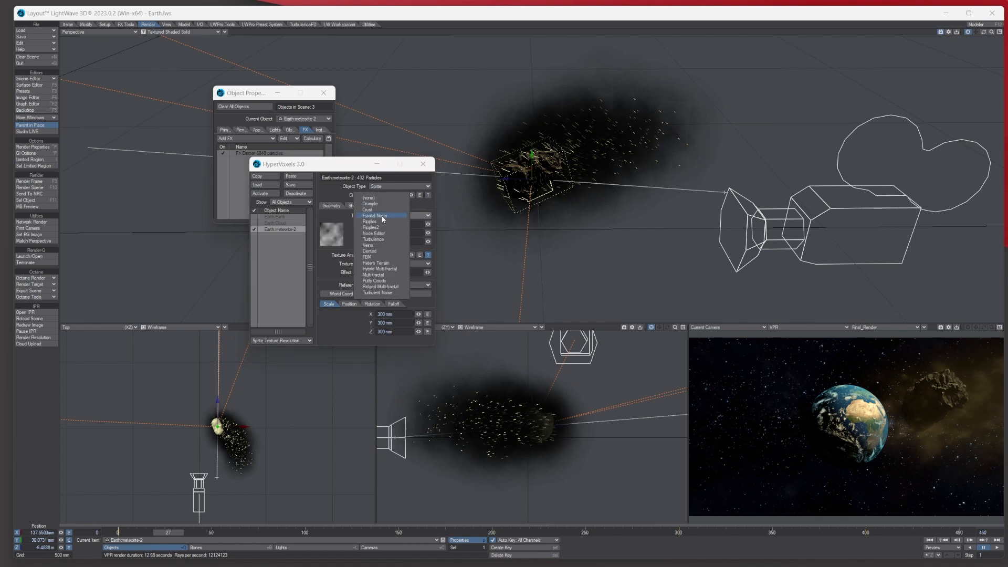
{"action": "left_click", "coordinate": [382, 217]}
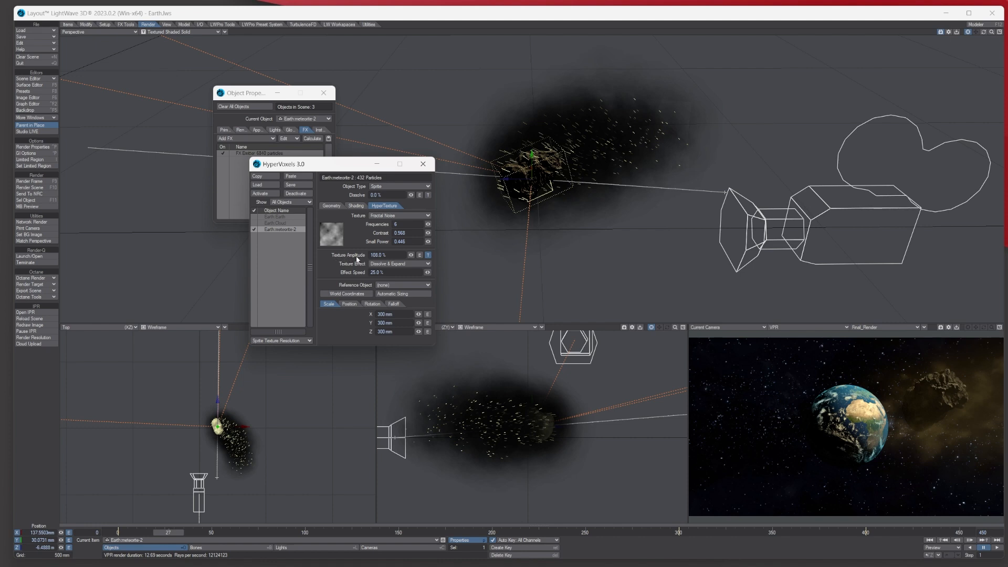
{"action": "left_click", "coordinate": [429, 255]}
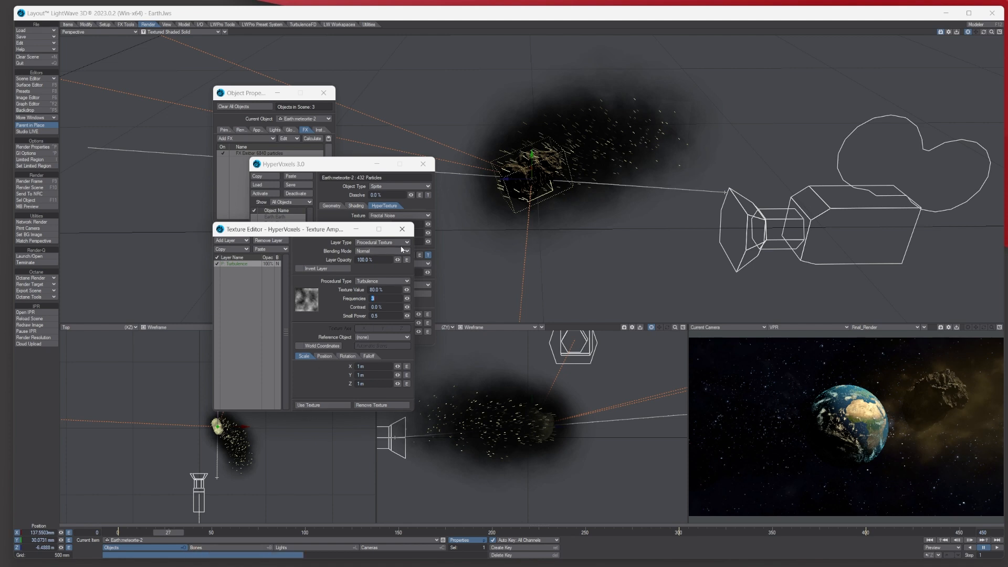
{"action": "left_click", "coordinate": [402, 229]}
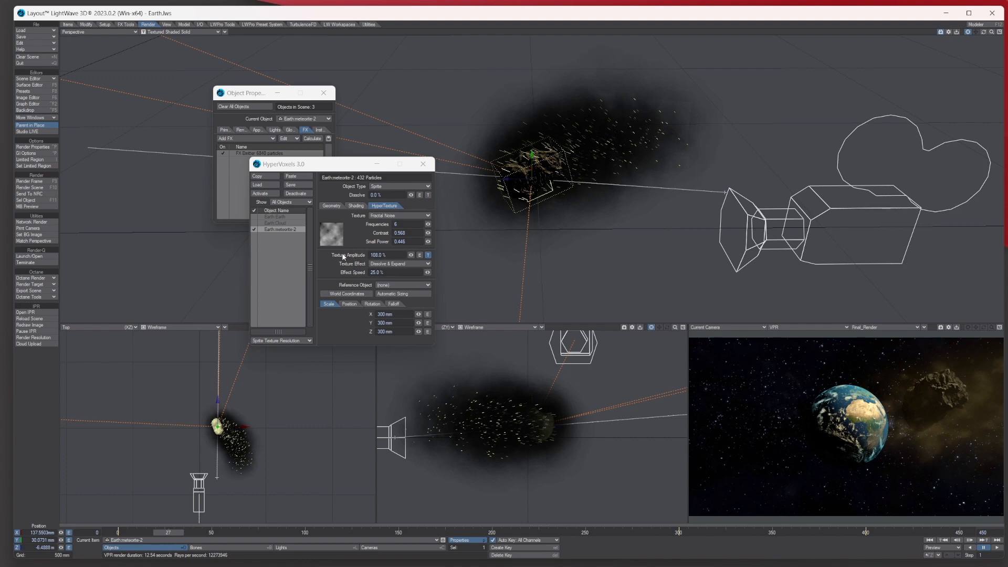
{"action": "left_click", "coordinate": [428, 255]}
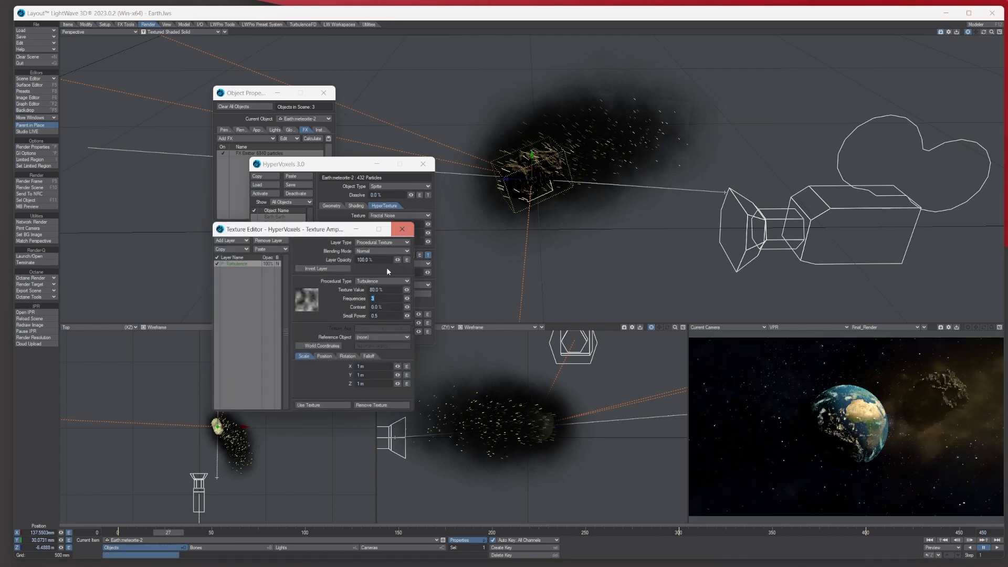
{"action": "left_click", "coordinate": [402, 229]}
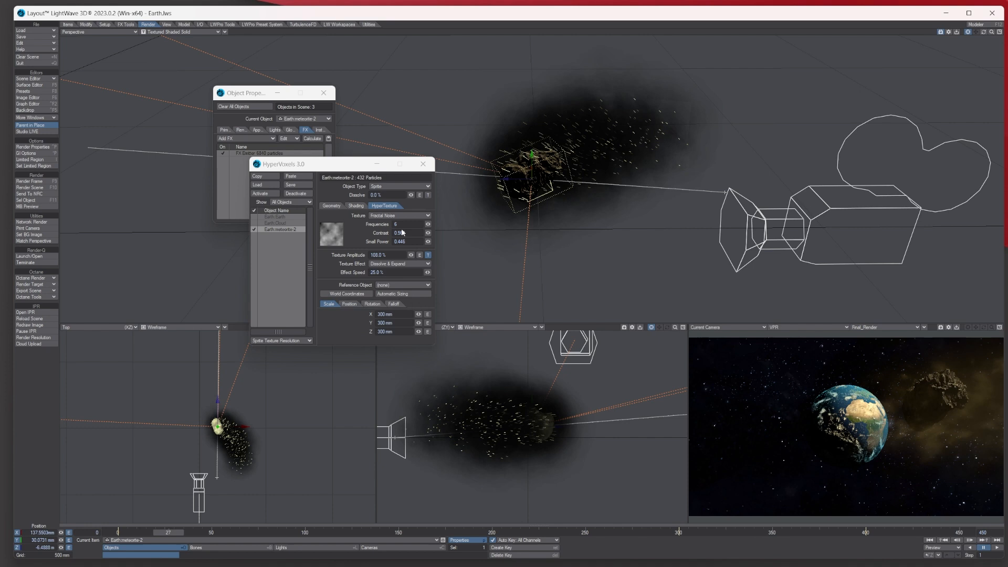
- Review the Shading tab, then return to meteorite-2's Geometry tab and shift the panel left
{"action": "left_click", "coordinate": [356, 206]}
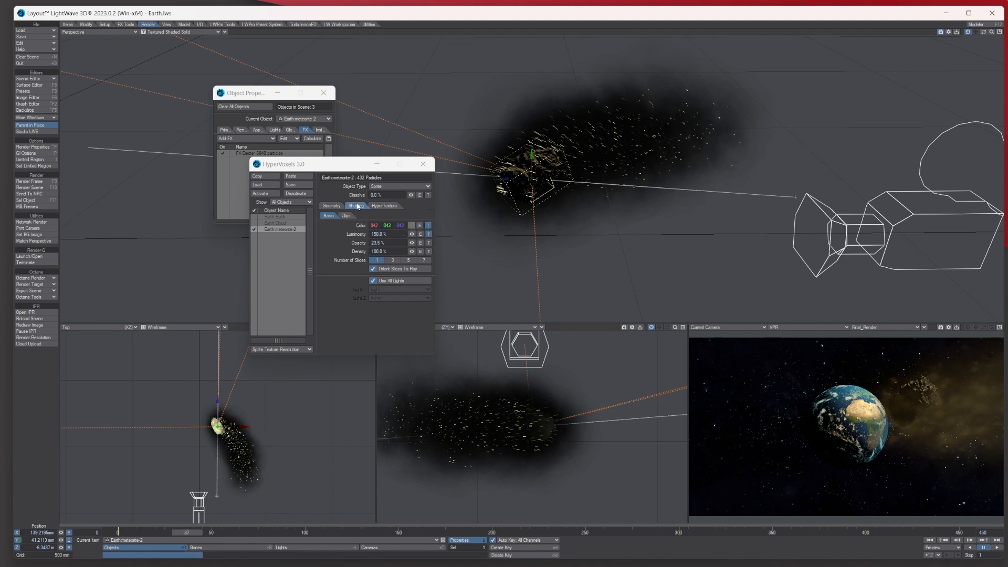
{"action": "left_click", "coordinate": [331, 205]}
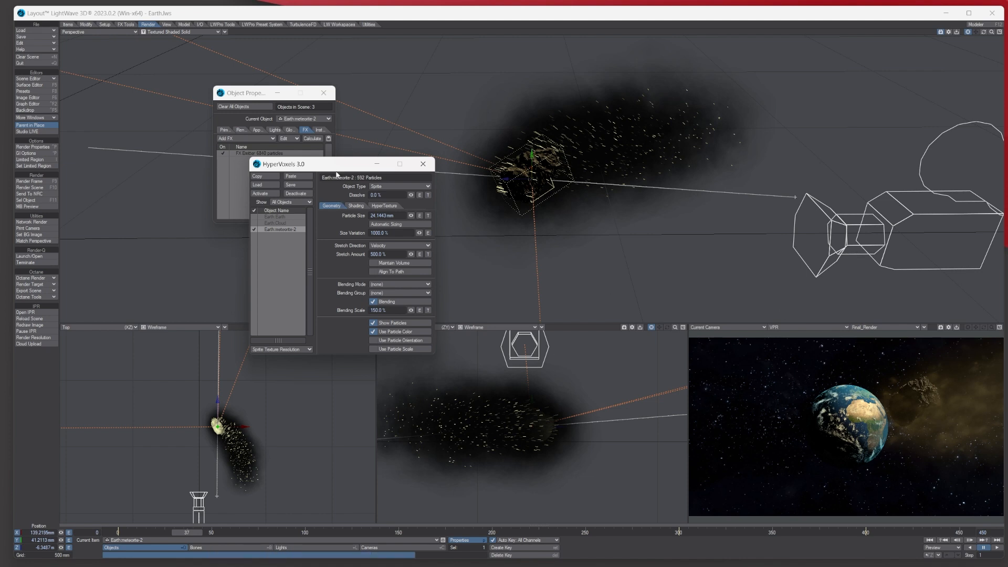
{"action": "left_click_drag", "start_coordinate": [327, 167], "coordinate": [298, 175]}
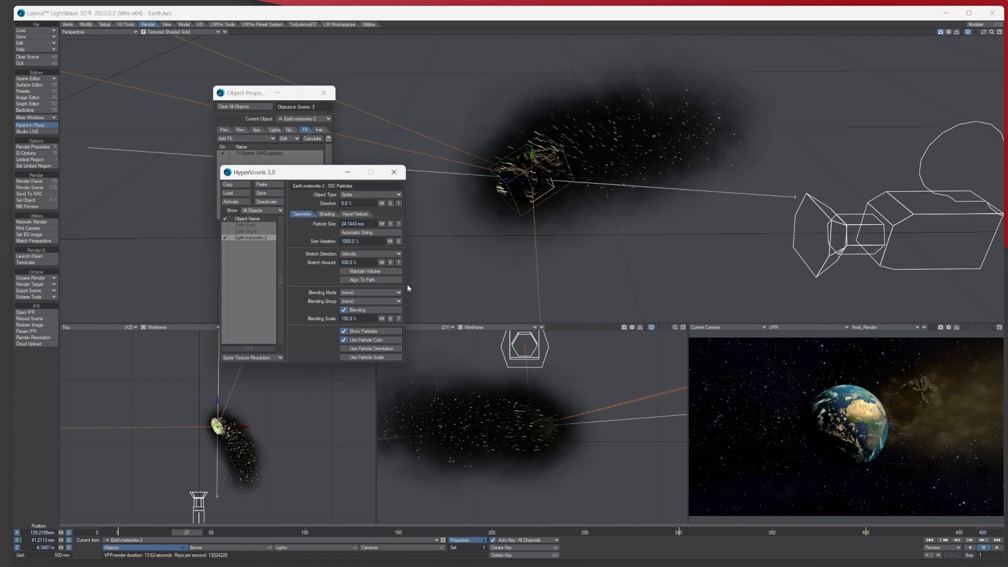
{"action": "left_click_drag", "start_coordinate": [291, 172], "coordinate": [361, 174]}
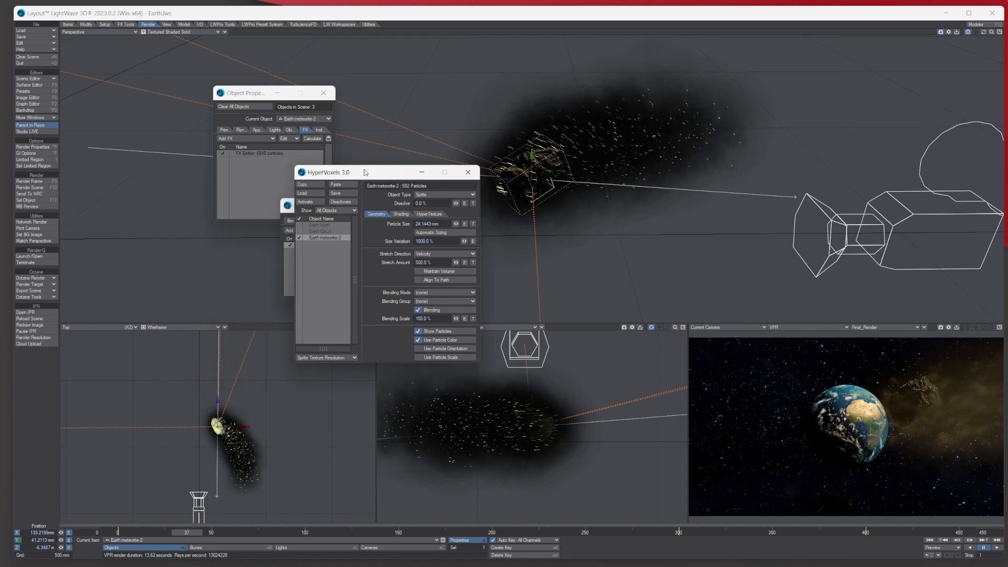
{"action": "left_click", "coordinate": [24, 91]}
{"action": "left_click_drag", "start_coordinate": [266, 162], "coordinate": [154, 161]}
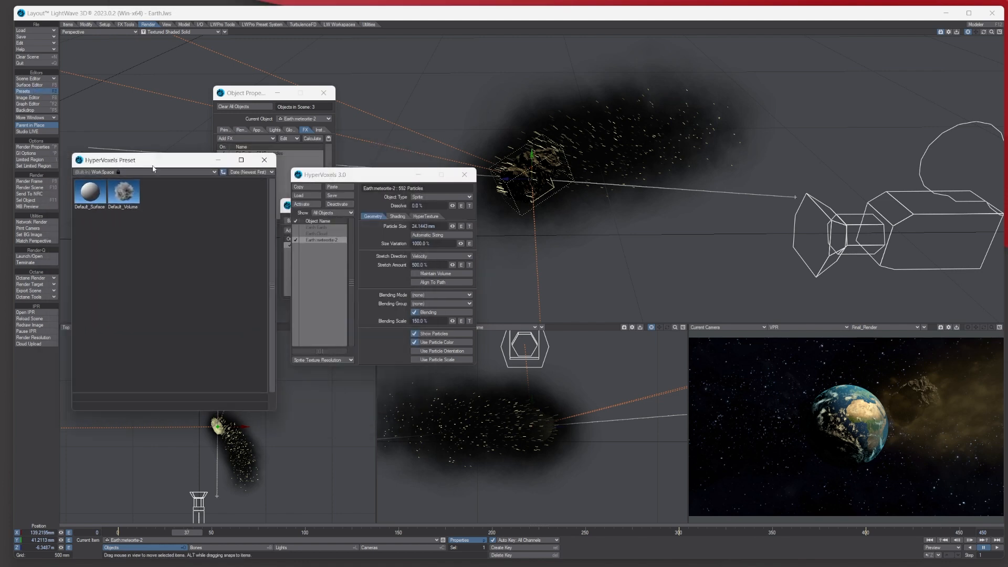
{"action": "left_click", "coordinate": [152, 171]}
{"action": "left_click", "coordinate": [188, 179]}
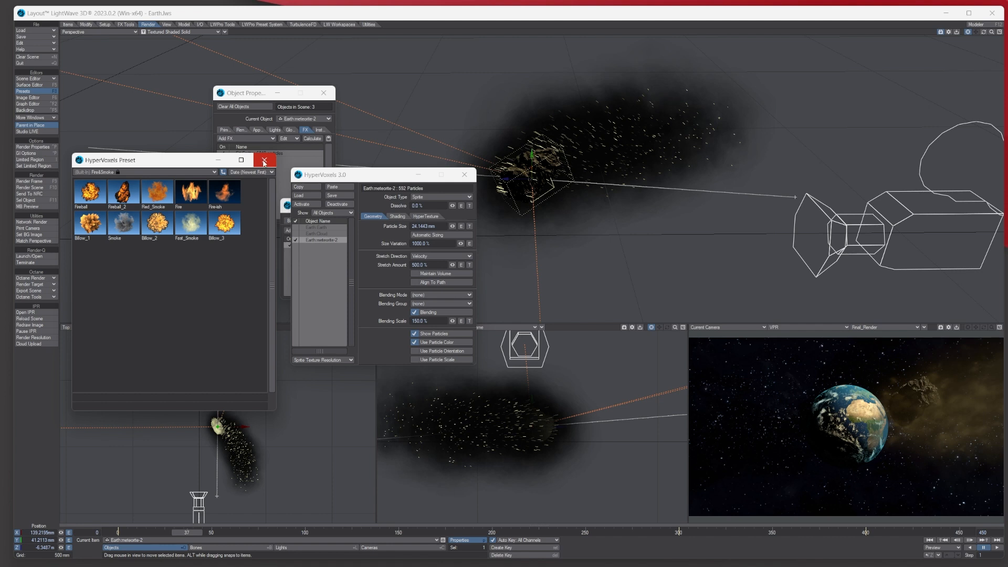
{"action": "left_click", "coordinate": [143, 172]}
{"action": "left_click", "coordinate": [175, 190]}
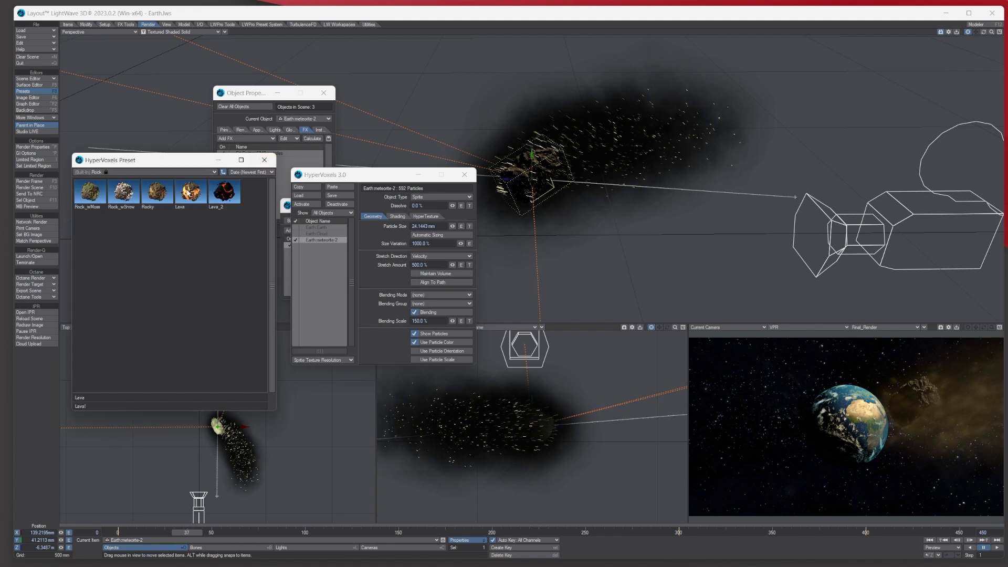
{"action": "left_click", "coordinate": [263, 162]}
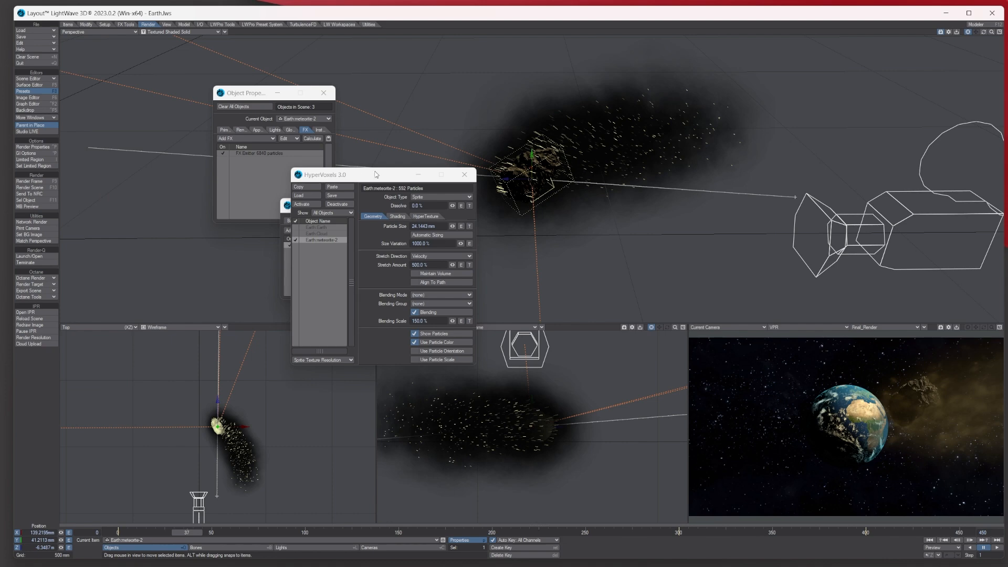
- Close the HyperVoxels panels, scrub the animation, and reposition the meteorite at frame 31
{"action": "left_click_drag", "start_coordinate": [380, 178], "coordinate": [208, 188]}
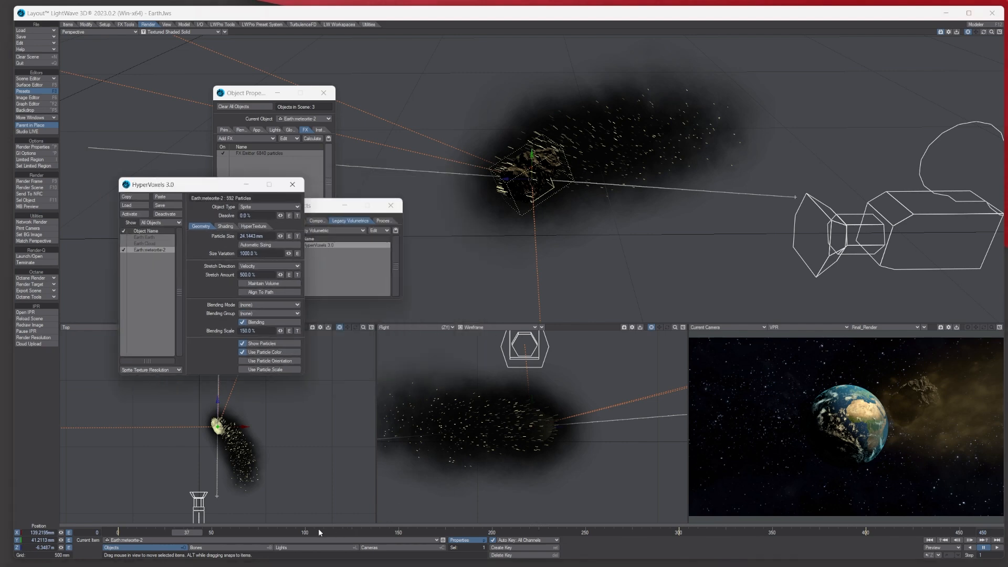
{"action": "left_click", "coordinate": [199, 532]}
{"action": "key", "text": "shift+c"}
{"action": "left_click_drag", "start_coordinate": [191, 532], "coordinate": [117, 533]}
{"action": "key", "text": "Down"}
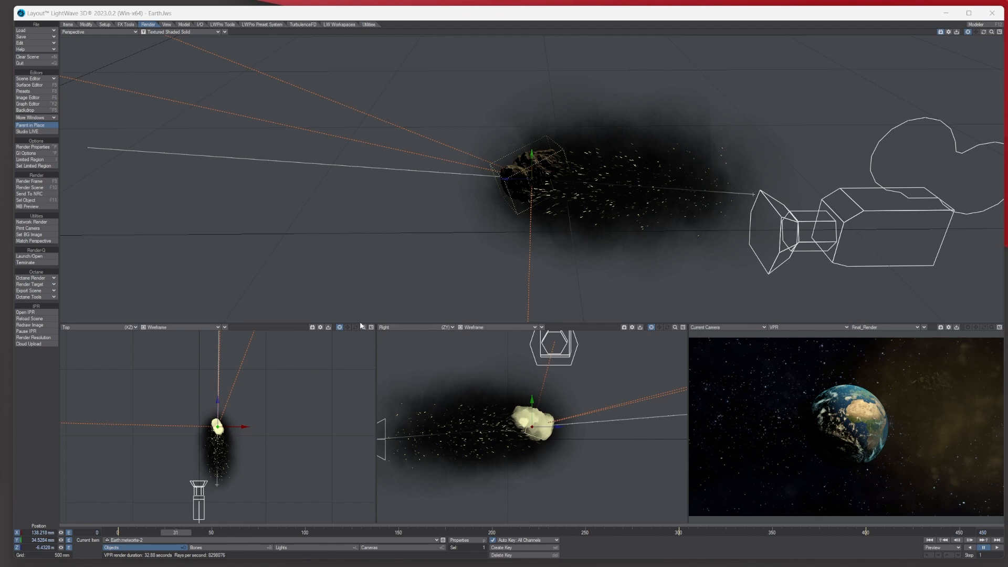
{"action": "left_click_drag", "start_coordinate": [362, 326], "coordinate": [373, 364]}
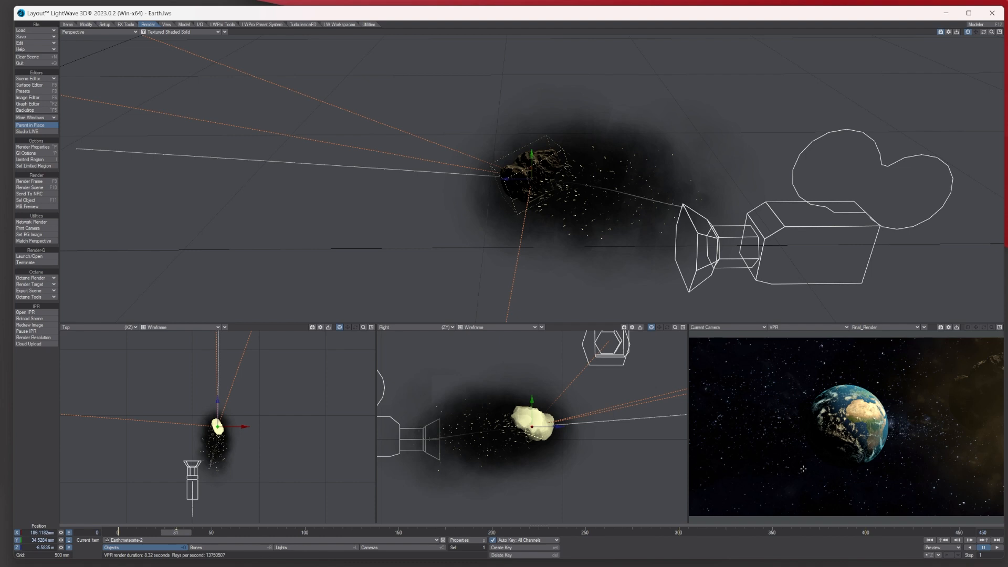
- Turn off the meteorite's FX Emitter in its Object Properties
{"action": "left_click", "coordinate": [497, 555]}
{"action": "left_click", "coordinate": [462, 540]}
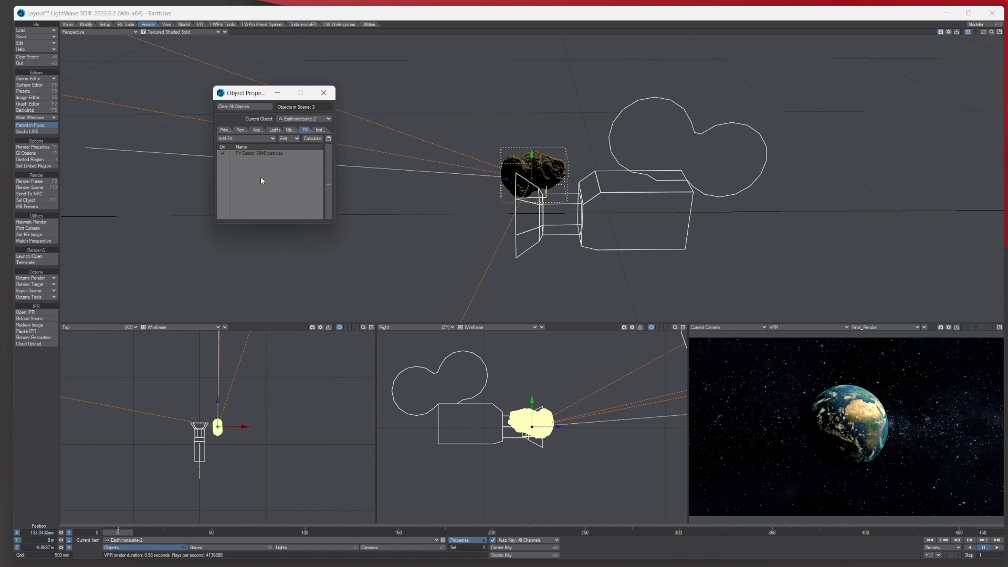
{"action": "left_click", "coordinate": [223, 153]}
{"action": "mouse_move", "coordinate": [124, 533]}
{"action": "left_mouse_down"}
{"action": "mouse_move", "coordinate": [337, 532]}
{"action": "mouse_move", "coordinate": [122, 533]}
{"action": "left_mouse_up"}
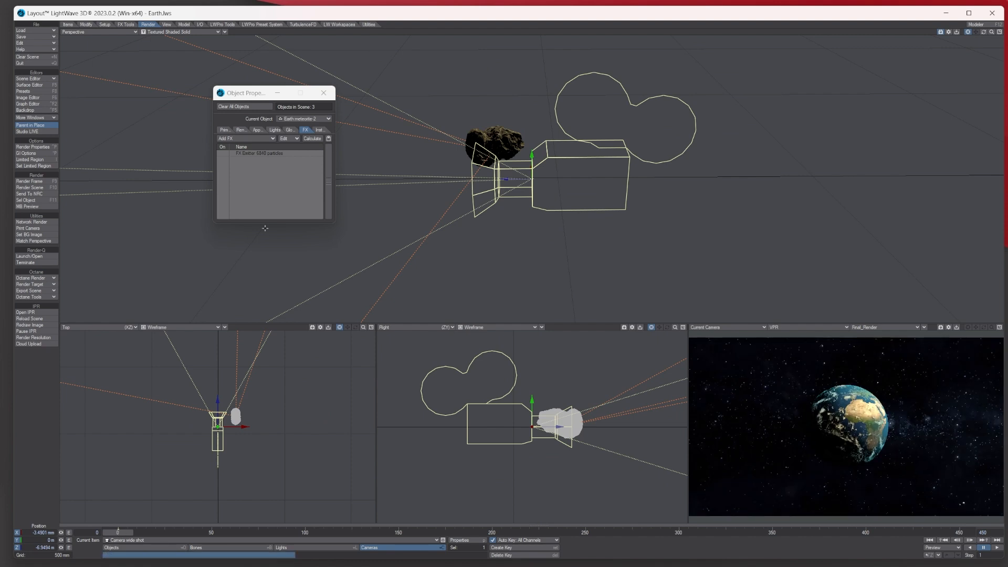
{"action": "left_click", "coordinate": [330, 92]}
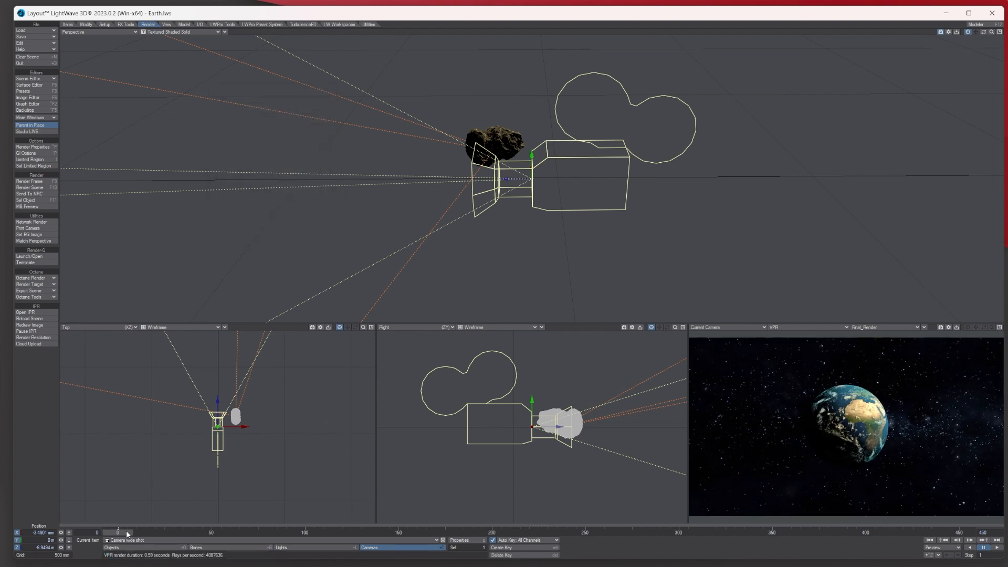
- Scrub to frame 47 and set the camera view to Textured Shaded Solid
{"action": "left_click_drag", "start_coordinate": [118, 532], "coordinate": [206, 532]}
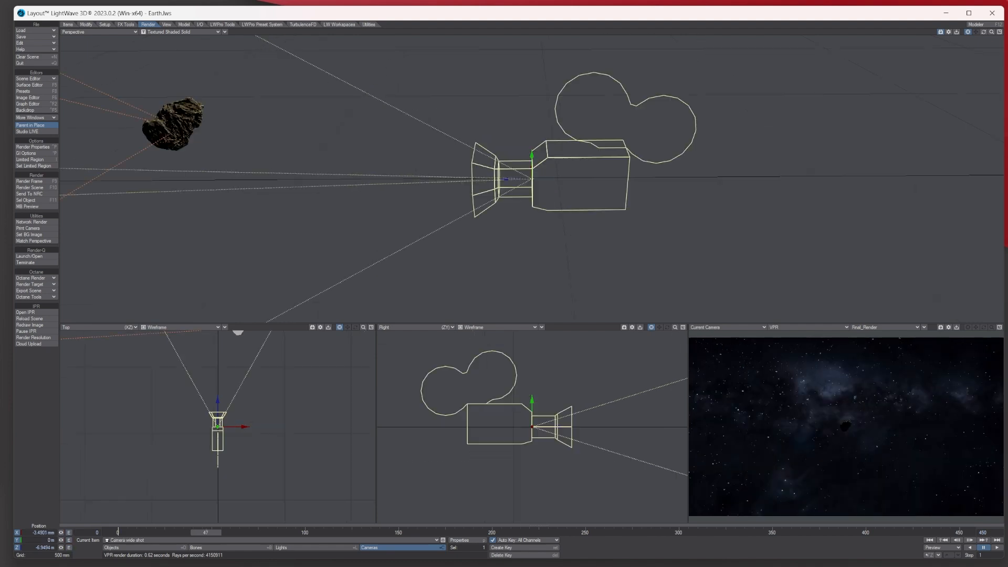
{"action": "left_click", "coordinate": [840, 327]}
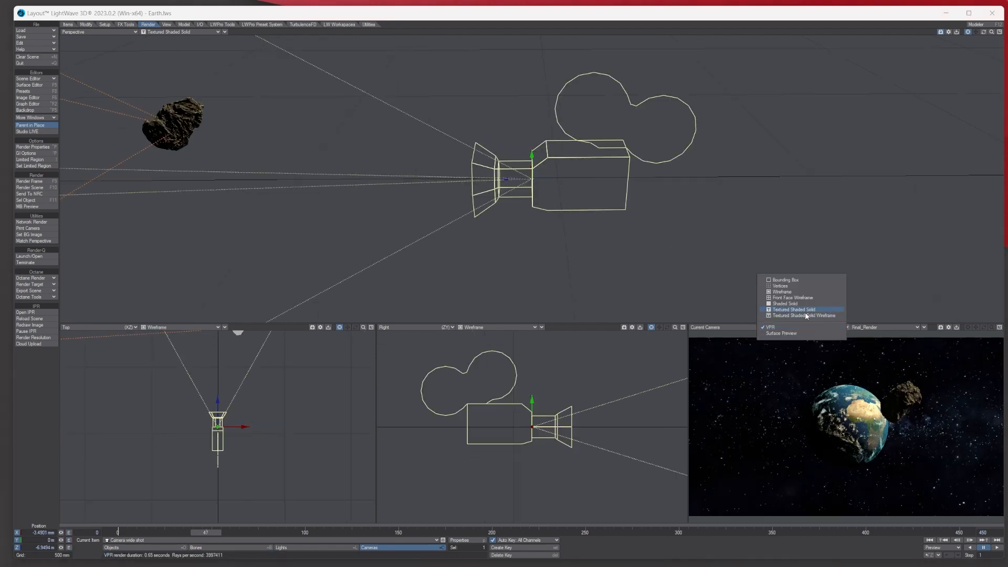
{"action": "left_click", "coordinate": [806, 311]}
- Zoom the Perspective view out and scrub the timeline to follow the meteorite through each camera's shot
{"action": "left_click_drag", "start_coordinate": [992, 32], "coordinate": [929, 32]}
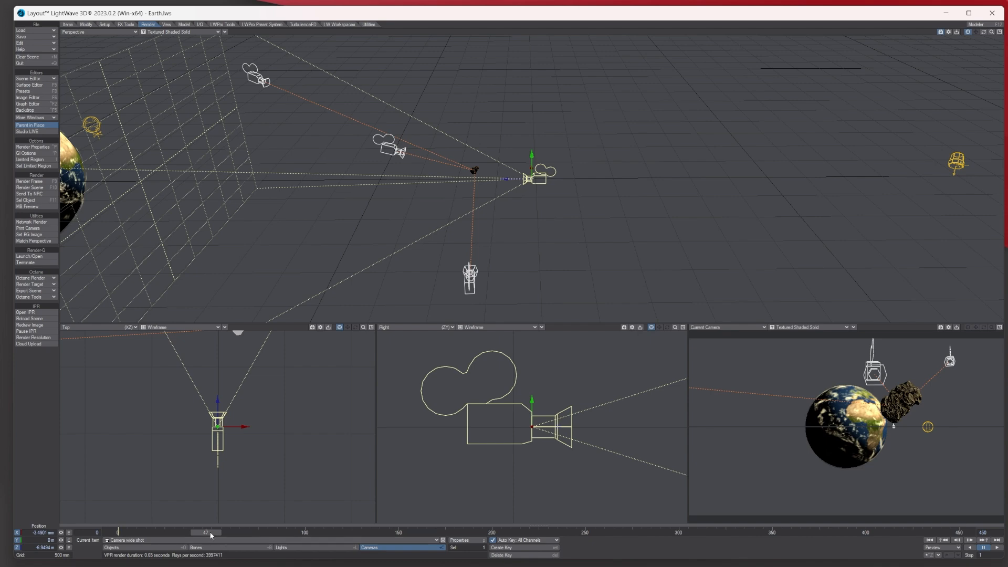
{"action": "left_click_drag", "start_coordinate": [210, 533], "coordinate": [216, 533]}
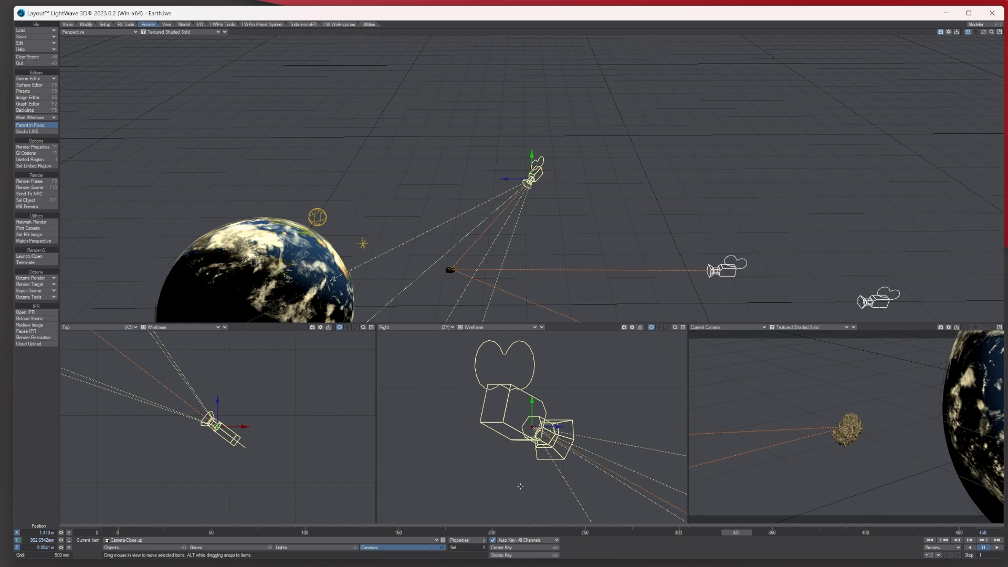
{"action": "left_click_drag", "start_coordinate": [751, 532], "coordinate": [630, 532]}
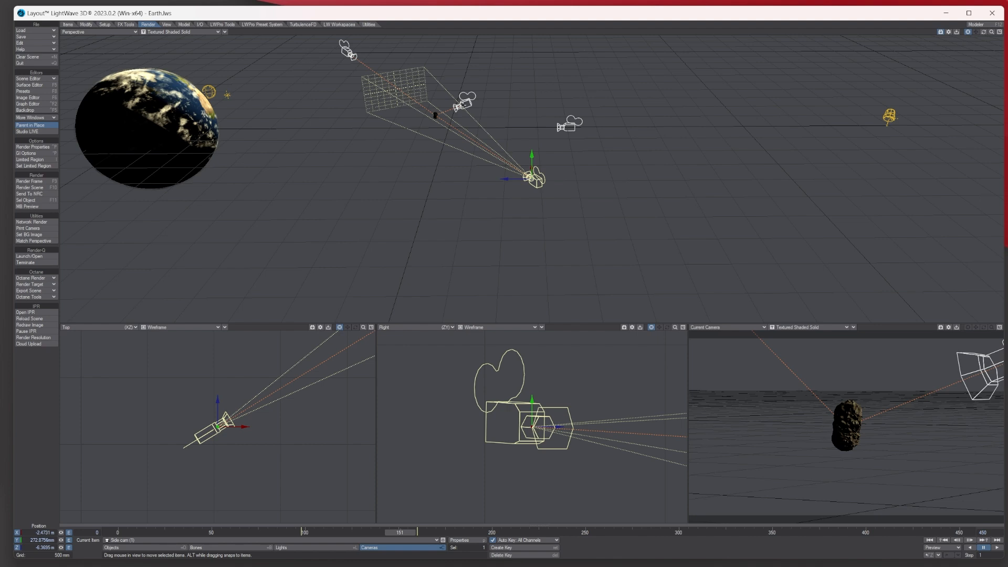
{"action": "left_click", "coordinate": [368, 24]}
- Open the Master Plugins list and move it aside, then zoom in on the meteorite and advance the animation
{"action": "left_click", "coordinate": [30, 251]}
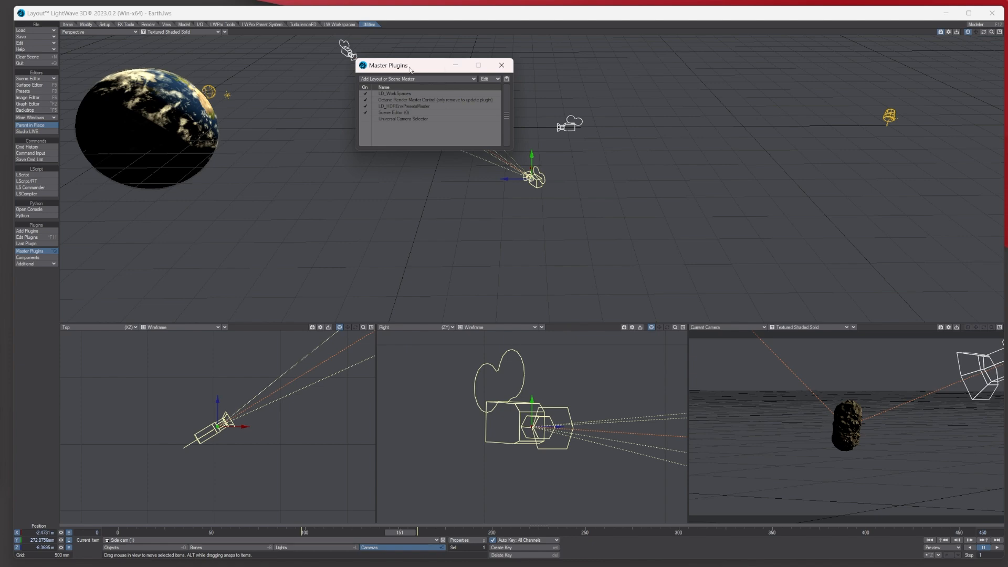
{"action": "left_click_drag", "start_coordinate": [410, 69], "coordinate": [785, 69]}
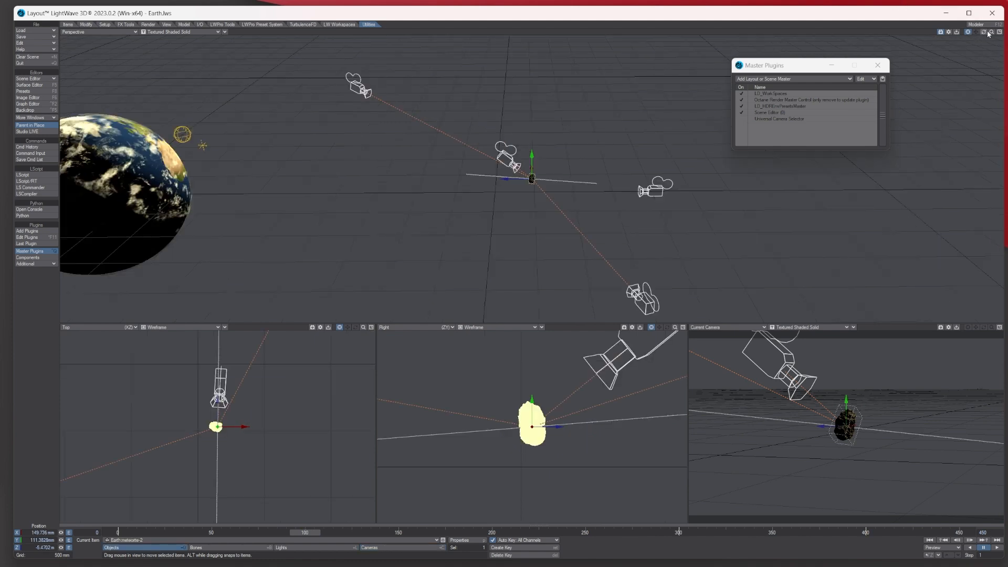
{"action": "left_click_drag", "start_coordinate": [991, 32], "coordinate": [1003, 32]}
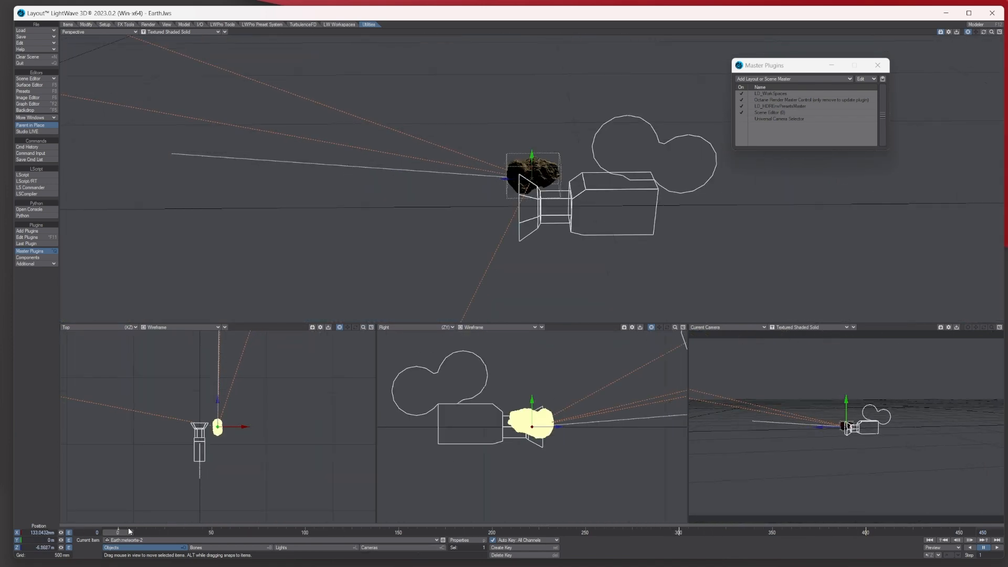
{"action": "mouse_move", "coordinate": [129, 531]}
{"action": "left_mouse_down"}
{"action": "mouse_move", "coordinate": [864, 532]}
{"action": "mouse_move", "coordinate": [117, 531]}
{"action": "left_mouse_up"}
- Add a Dynamic Obj particle emitter named Atmos
{"action": "left_click", "coordinate": [73, 25]}
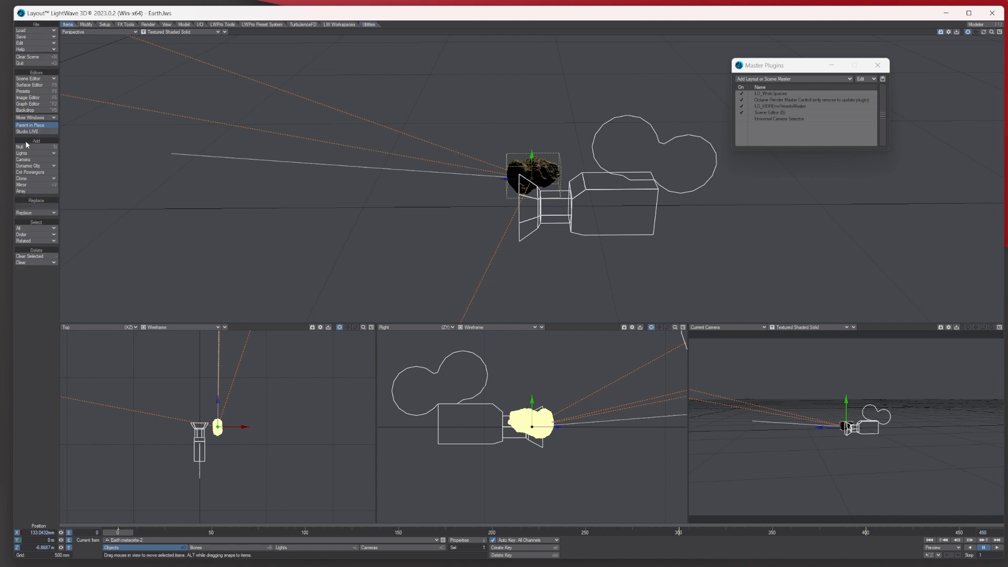
{"action": "left_click", "coordinate": [50, 167]}
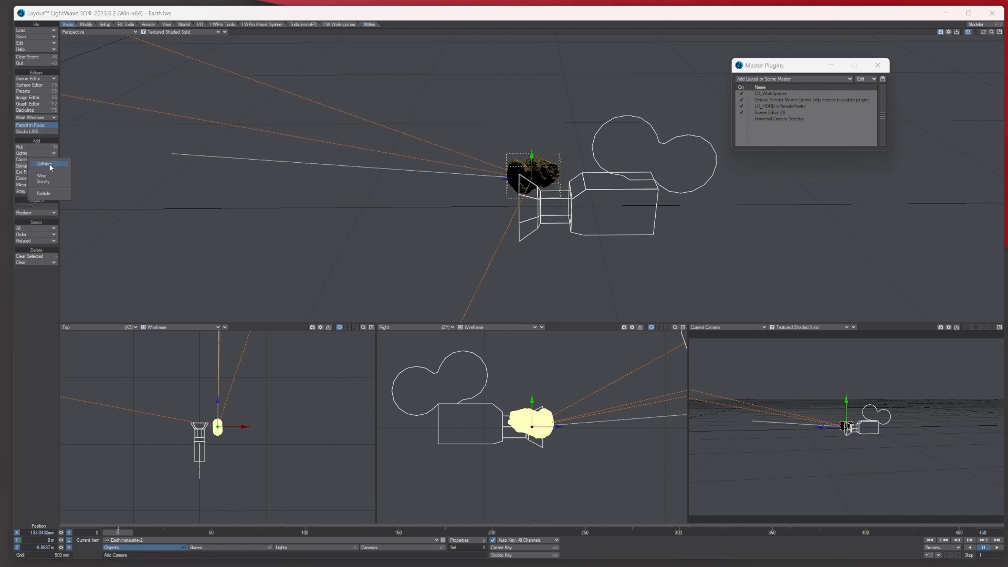
{"action": "left_click", "coordinate": [50, 166]}
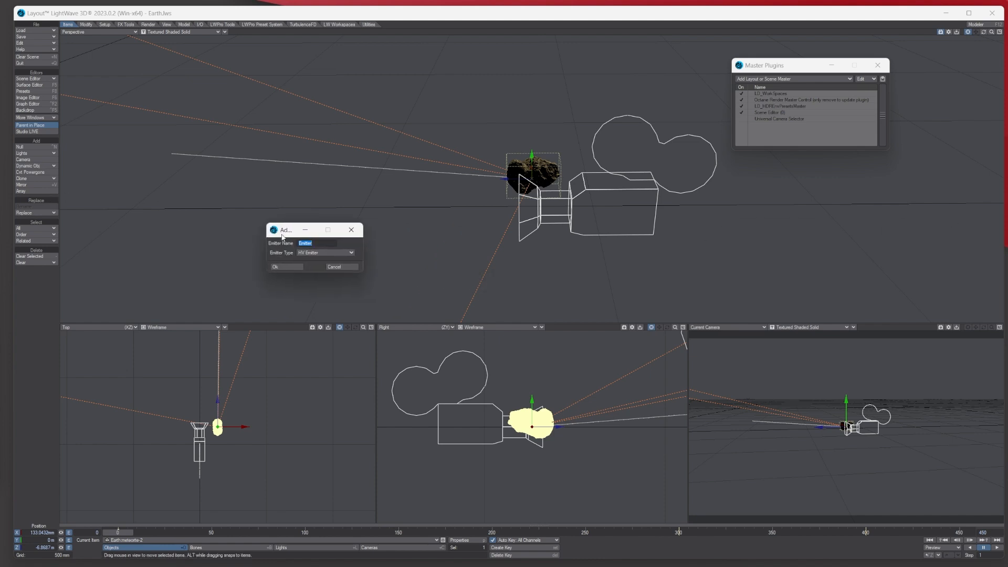
{"action": "type", "text": "Atmos"}
{"action": "left_click", "coordinate": [290, 266]}
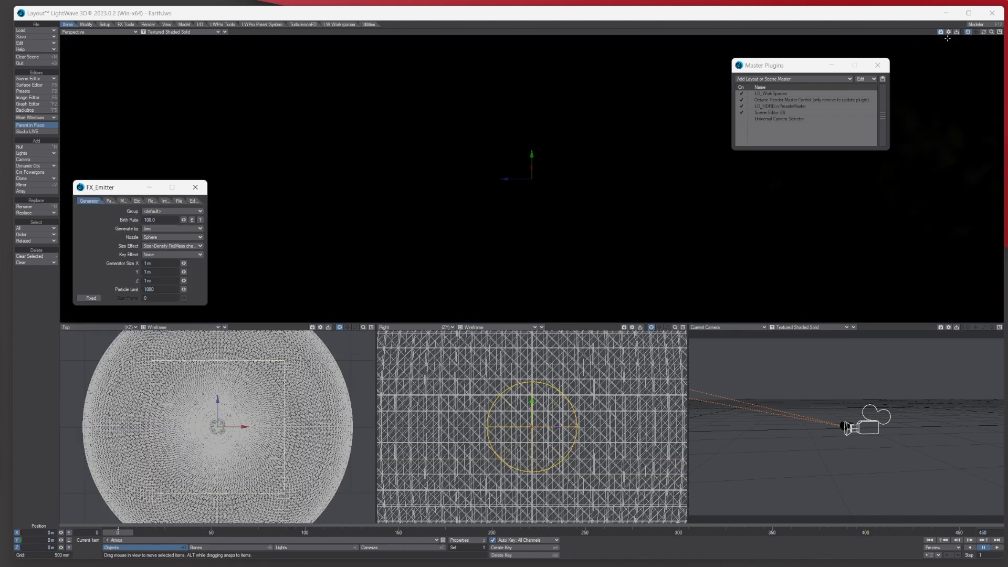
- Move the Atmos emitter along Z and X onto the meteorite
{"action": "left_click_drag", "start_coordinate": [991, 33], "coordinate": [845, 32]}
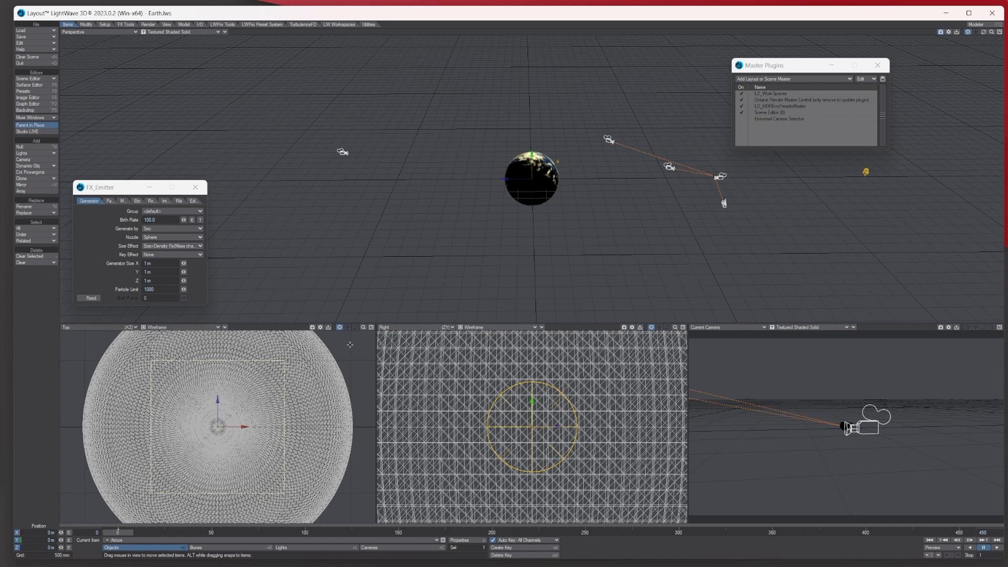
{"action": "left_click_drag", "start_coordinate": [363, 328], "coordinate": [320, 327]}
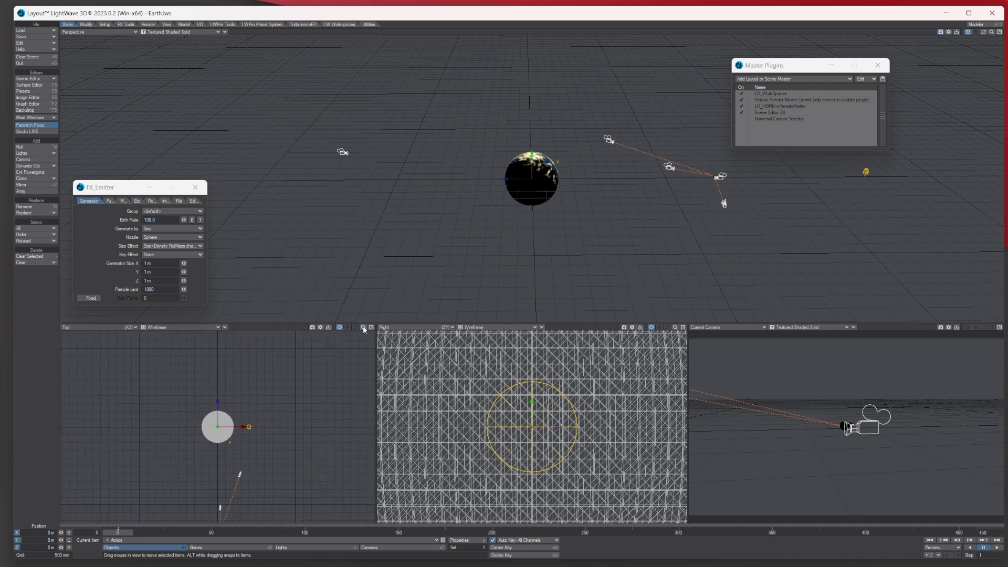
{"action": "left_click_drag", "start_coordinate": [220, 398], "coordinate": [219, 504]}
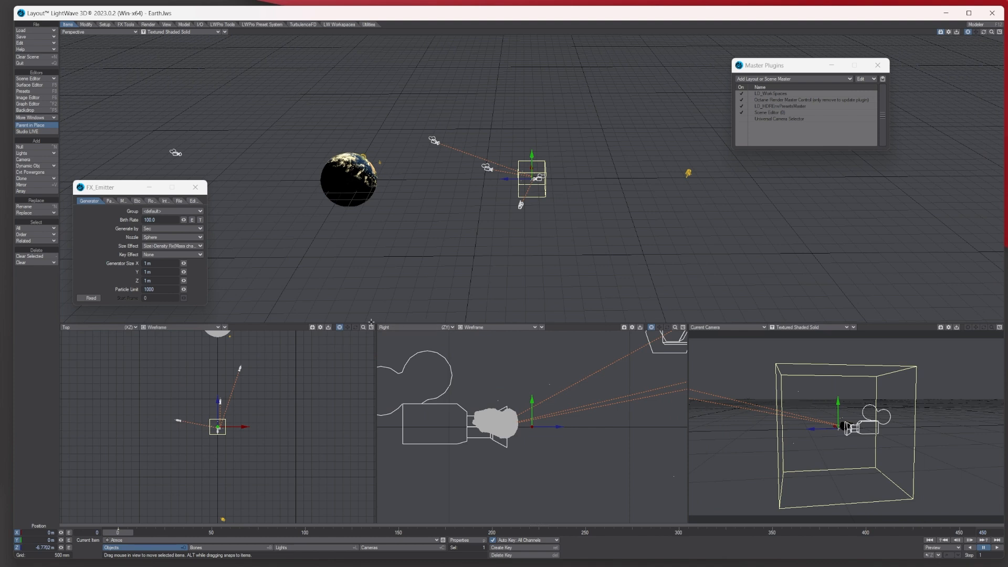
{"action": "left_click_drag", "start_coordinate": [363, 327], "coordinate": [422, 327]}
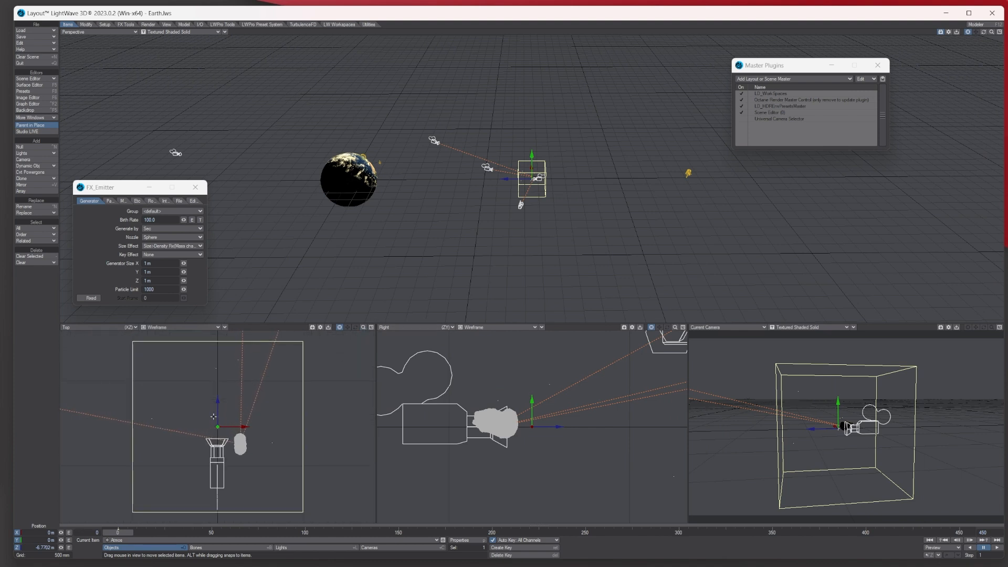
{"action": "left_click_drag", "start_coordinate": [243, 427], "coordinate": [265, 427]}
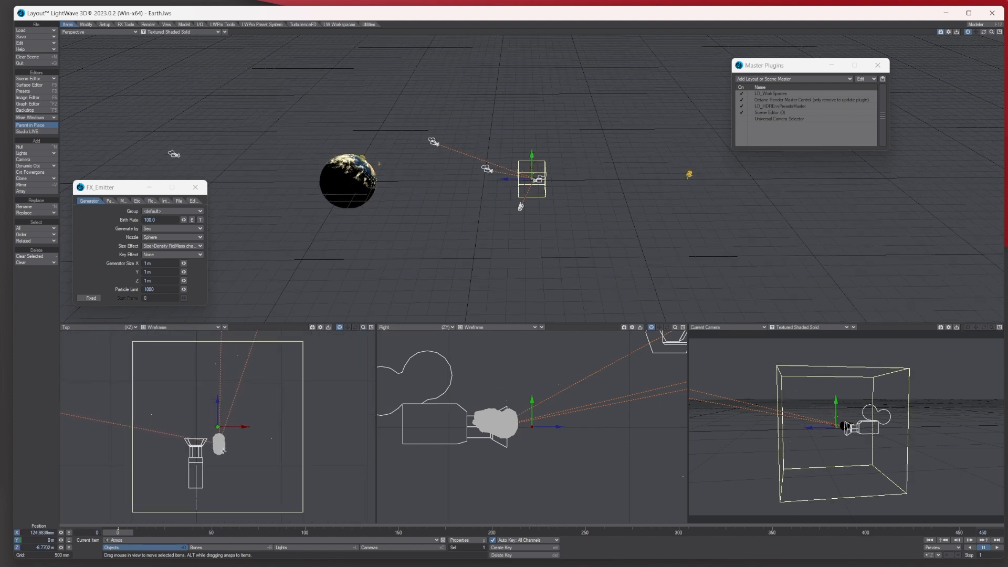
- Set the emitter's Generator Size to X 72 mm, Y 88 mm, Z 63 mm
{"action": "left_click", "coordinate": [153, 263]}
{"action": "type", "text": "72mm"}
{"action": "key", "text": "Return"}
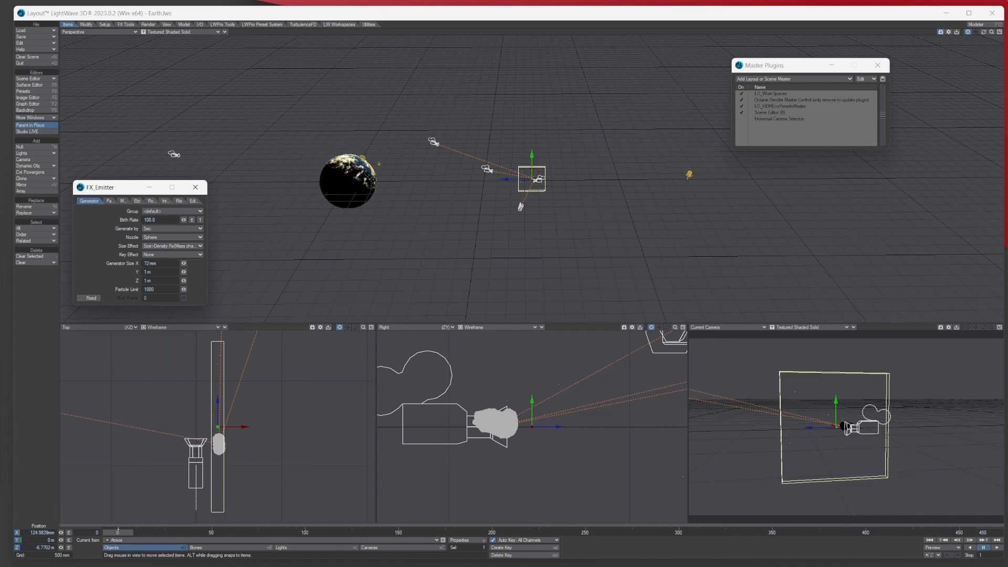
{"action": "left_click", "coordinate": [154, 271]}
{"action": "type", "text": "88 mm"}
{"action": "key", "text": "Return"}
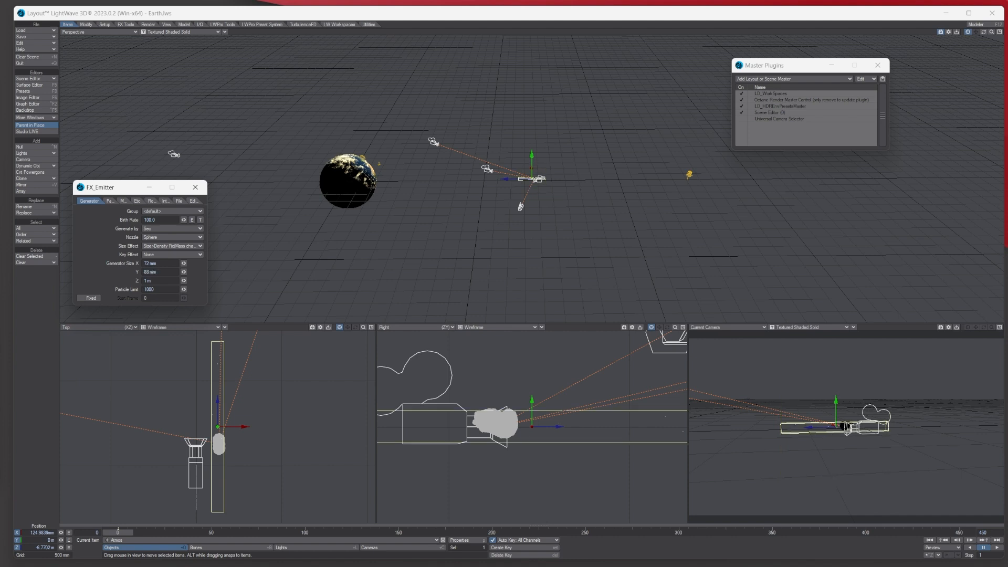
{"action": "left_click", "coordinate": [159, 280]}
{"action": "type", "text": "63mm"}
{"action": "key", "text": "Return"}
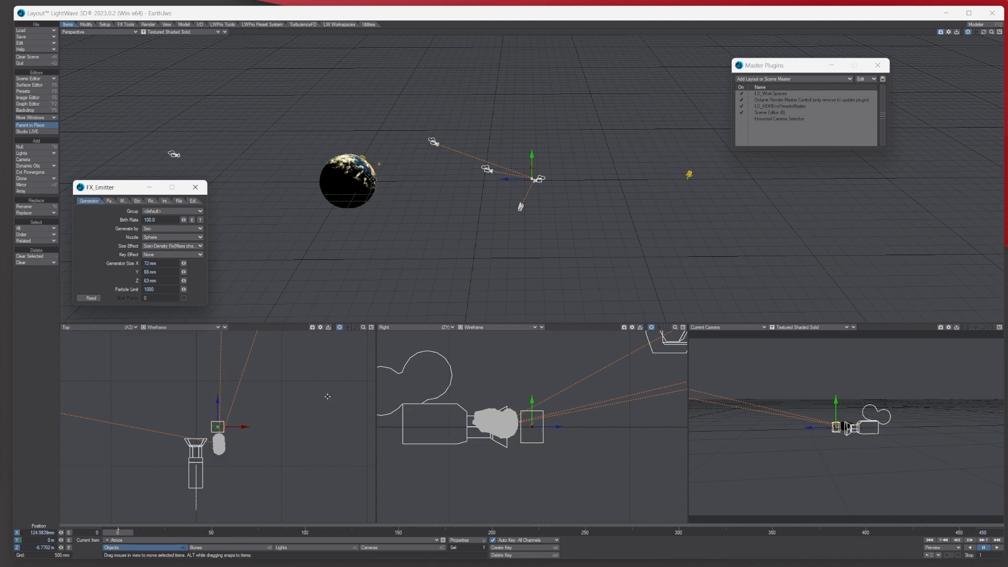
- Raise the emitter slightly along Y and bring up its Motion Options
{"action": "left_click_drag", "start_coordinate": [363, 328], "coordinate": [241, 427]}
{"action": "left_click_drag", "start_coordinate": [532, 403], "coordinate": [554, 427]}
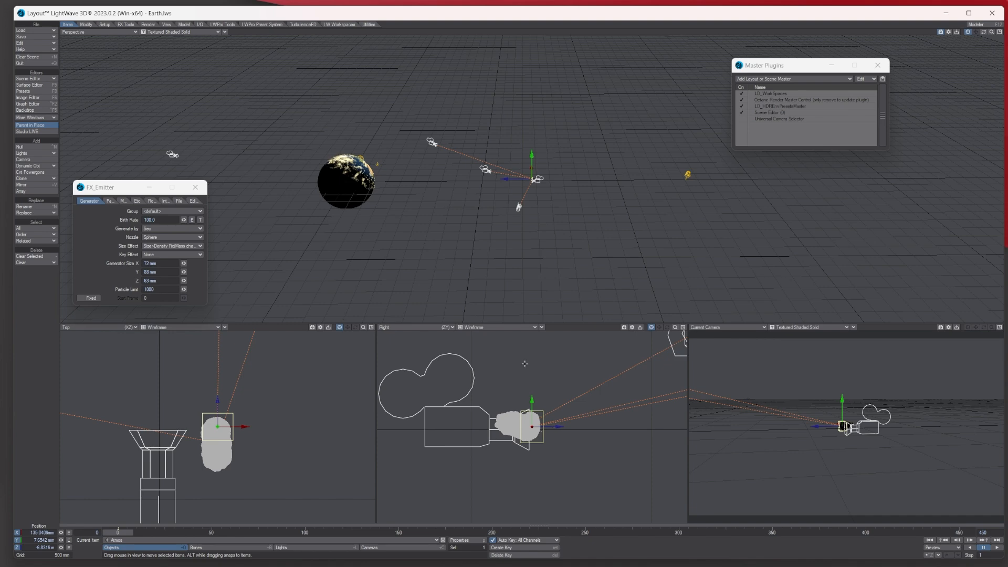
{"action": "left_click", "coordinate": [991, 32]}
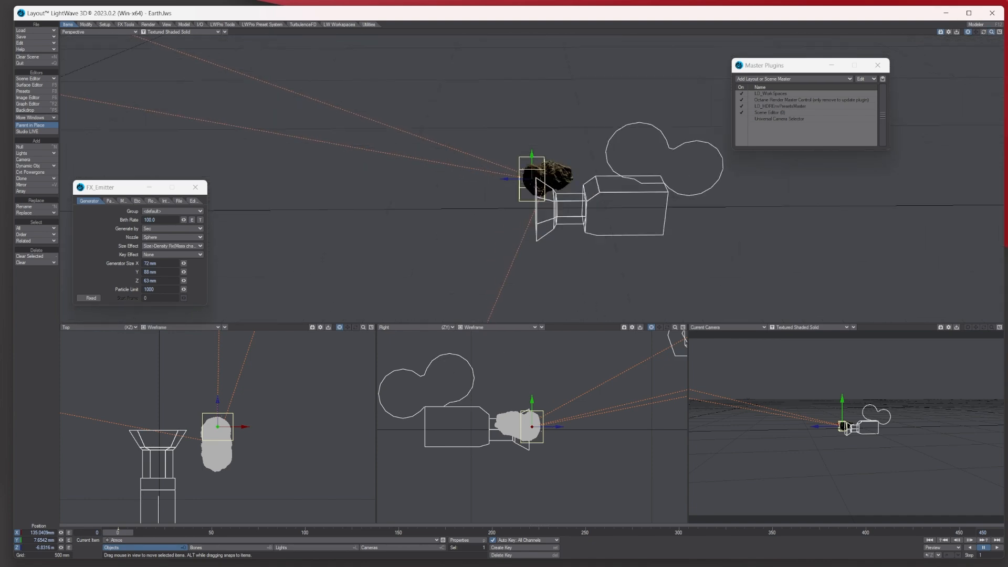
{"action": "left_click_drag", "start_coordinate": [991, 32], "coordinate": [951, 41]}
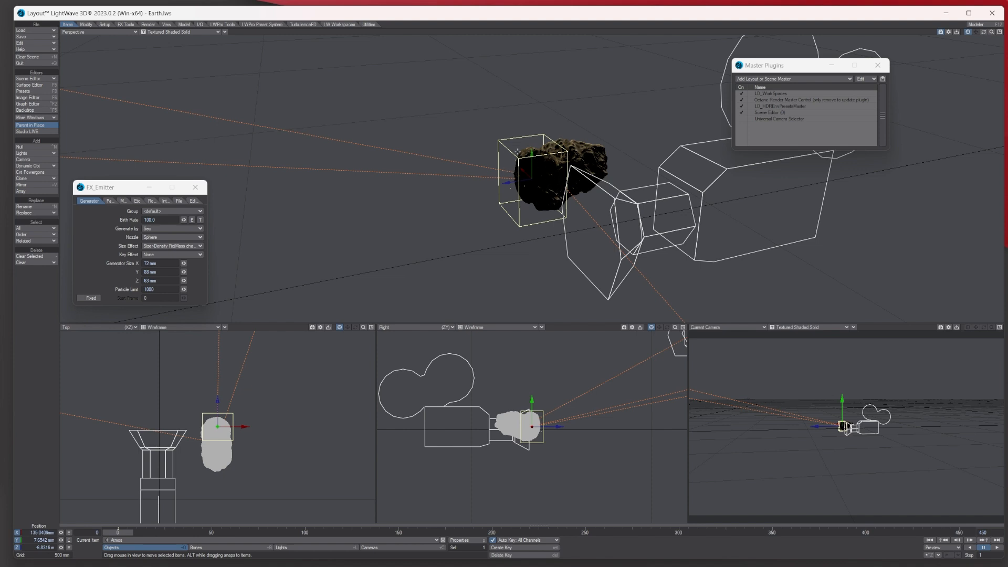
{"action": "left_click", "coordinate": [105, 24]}
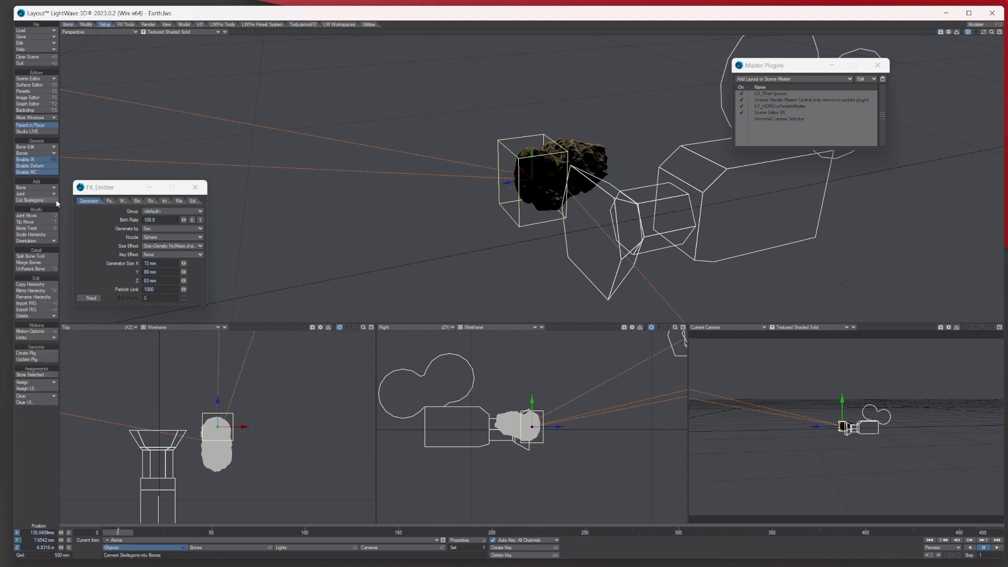
{"action": "left_click", "coordinate": [36, 331]}
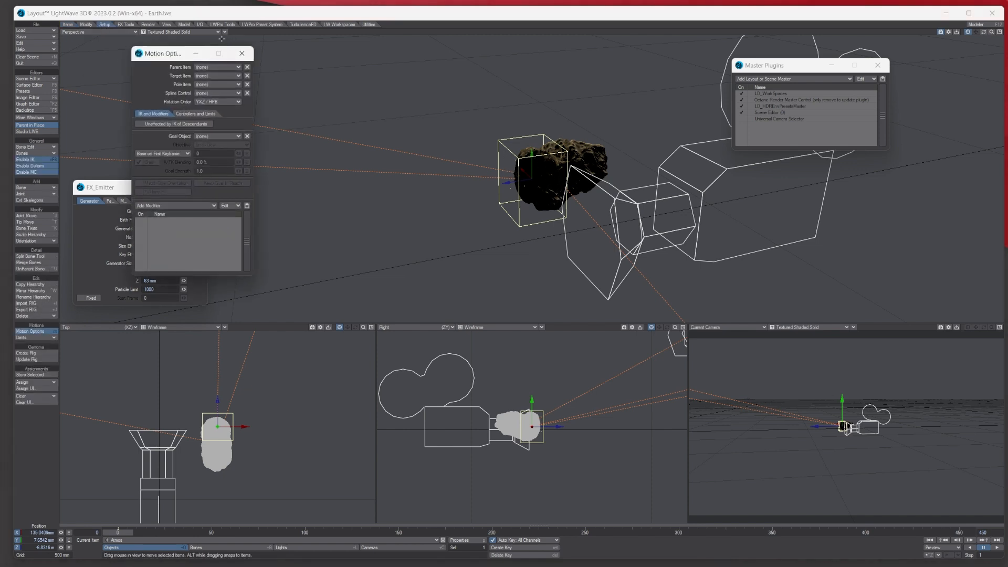
- Set the emitter's Parent Item to Earth meteorite-2 in Motion Options
{"action": "left_click", "coordinate": [205, 67]}
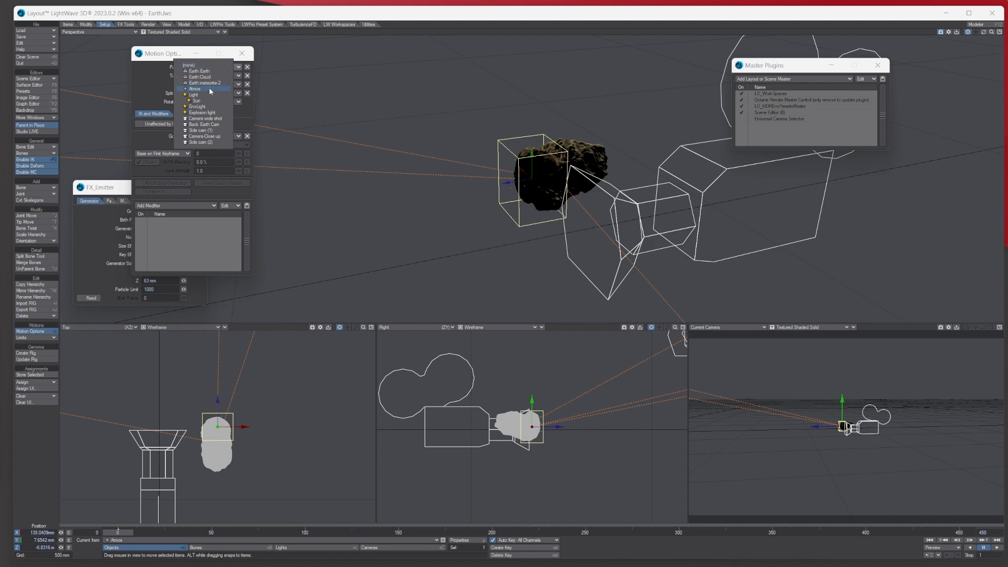
{"action": "left_click", "coordinate": [209, 89]}
{"action": "left_click", "coordinate": [241, 53]}
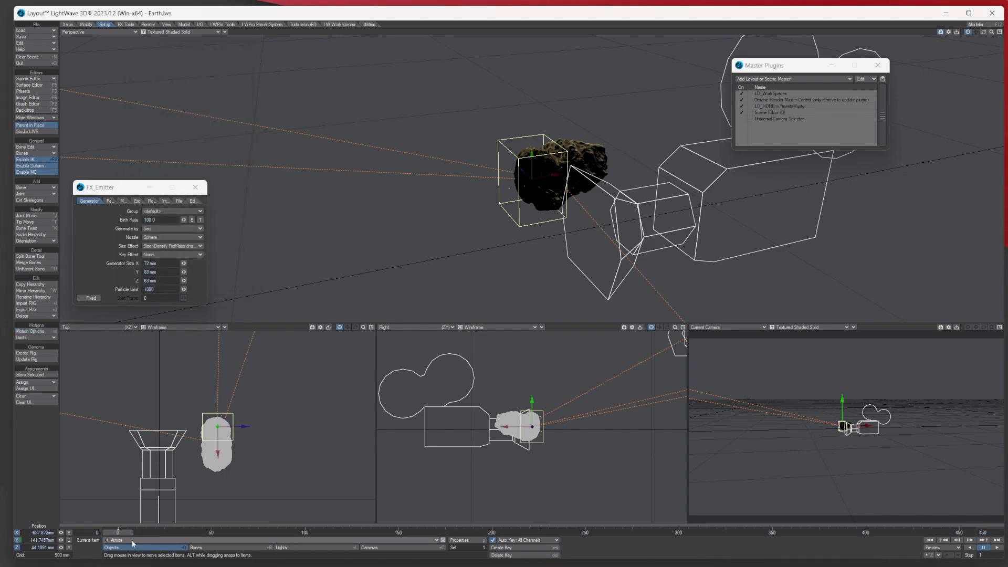
- Scrub the timeline to frame 300 to confirm the emitter stays on the meteorite
{"action": "mouse_move", "coordinate": [125, 533]}
{"action": "left_mouse_down"}
{"action": "mouse_move", "coordinate": [522, 533]}
{"action": "mouse_move", "coordinate": [121, 533]}
{"action": "left_mouse_up"}
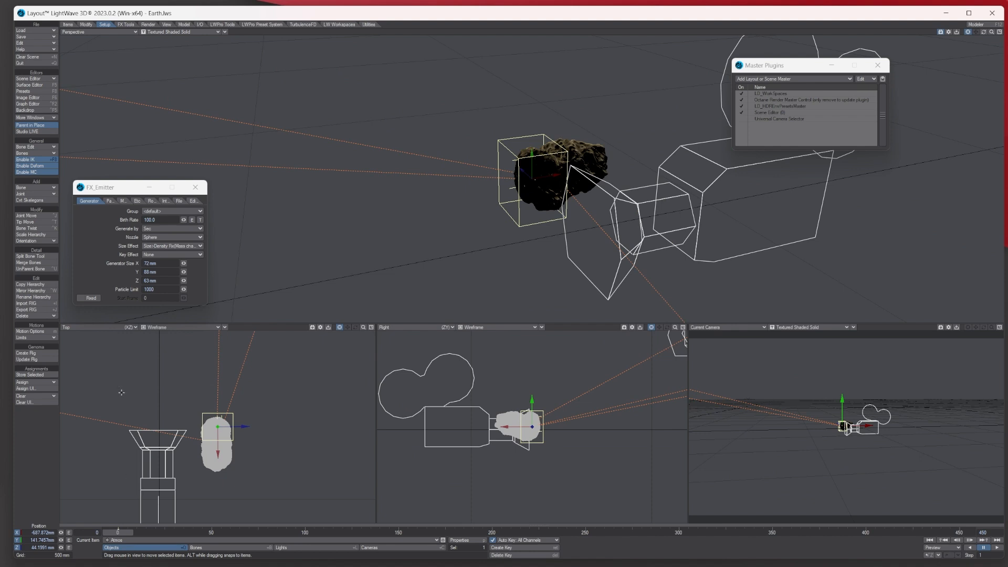
{"action": "left_click_drag", "start_coordinate": [110, 187], "coordinate": [245, 130]}
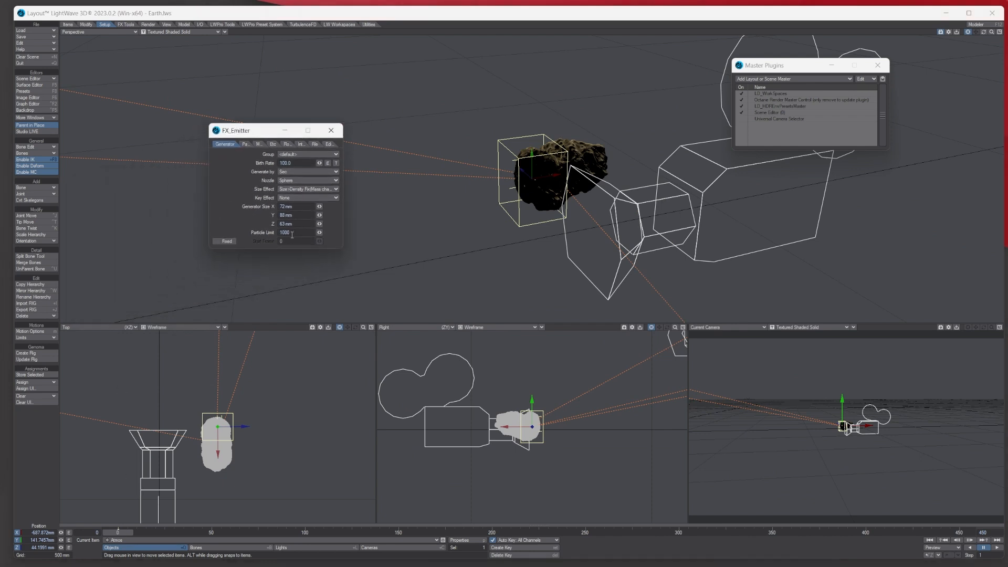
{"action": "left_click", "coordinate": [680, 533]}
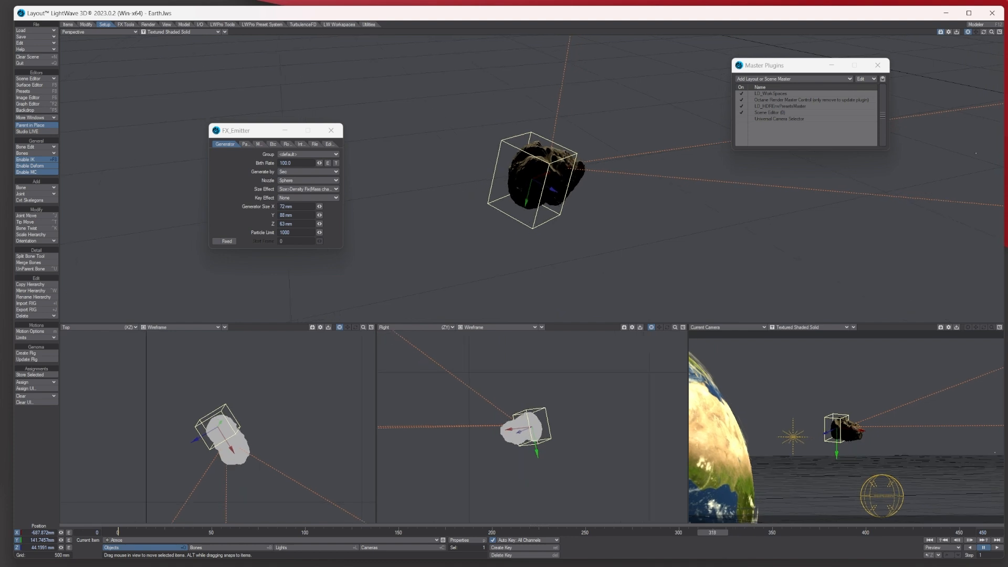
- Make emission start at fixed frame 300 with a birth rate of 35 generated by frame
{"action": "left_click", "coordinate": [225, 241]}
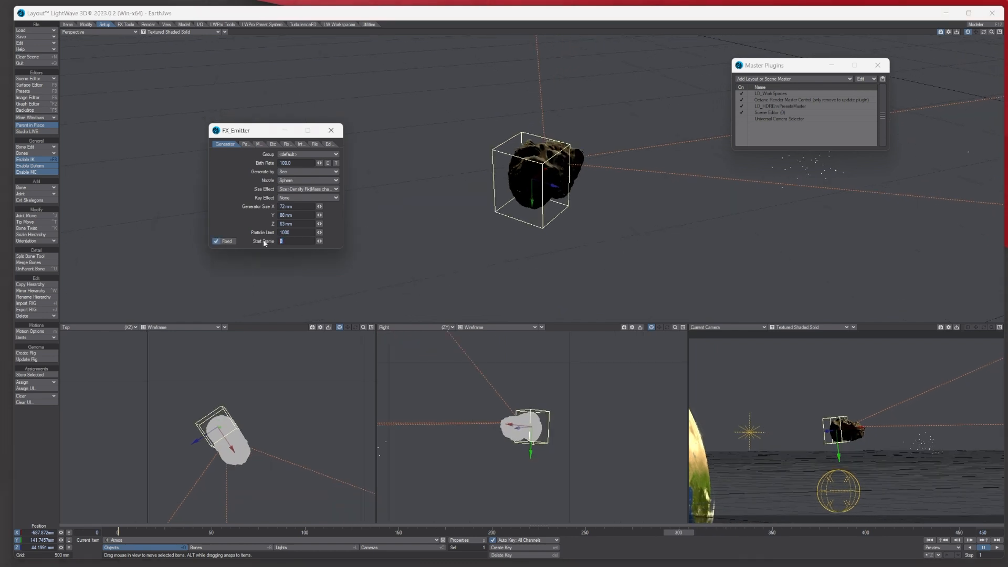
{"action": "type", "text": "300"}
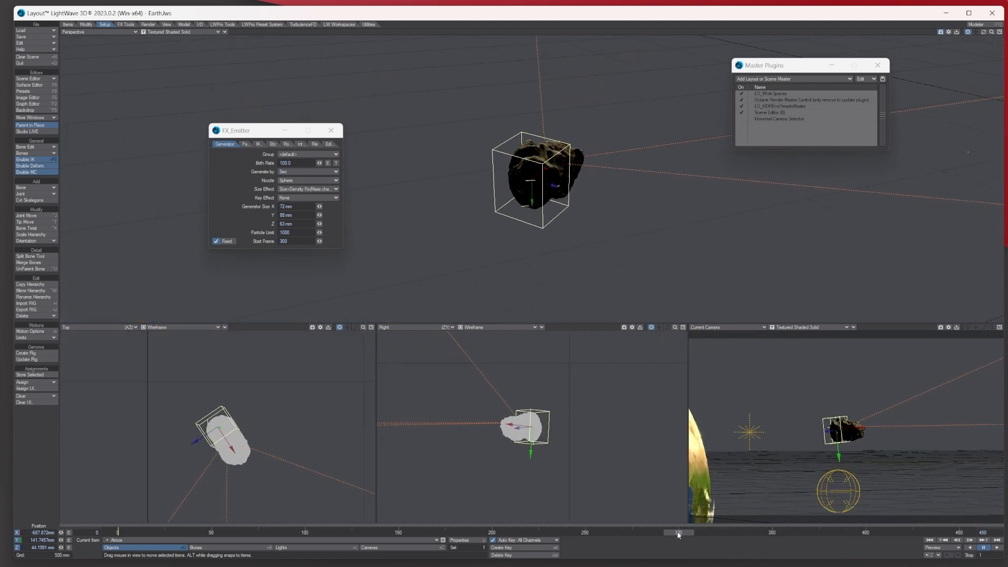
{"action": "left_click", "coordinate": [295, 163]}
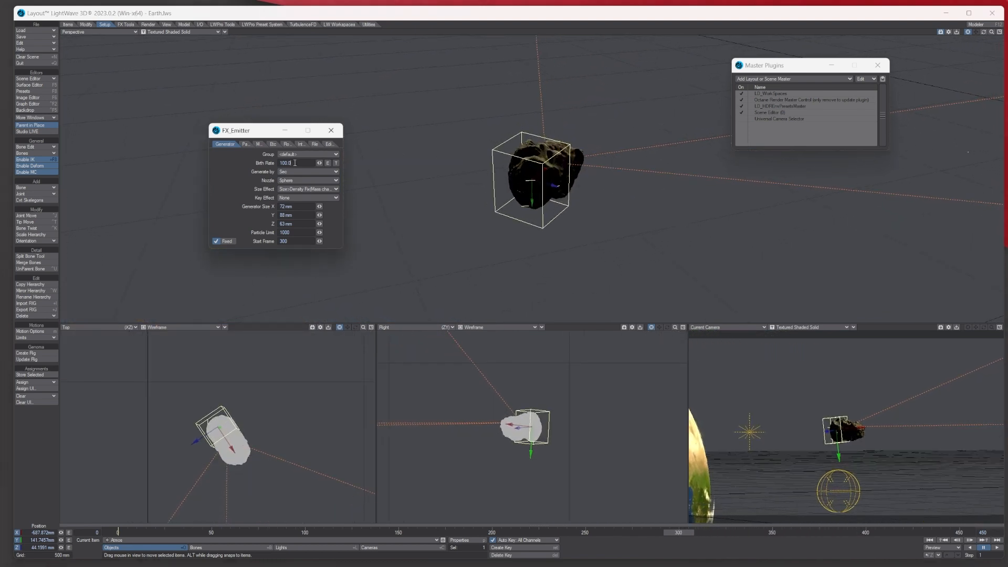
{"action": "left_click_drag", "start_coordinate": [295, 163], "coordinate": [270, 164]}
{"action": "type", "text": "35"}
{"action": "key", "text": "Tab"}
{"action": "left_click", "coordinate": [283, 172]}
{"action": "left_click", "coordinate": [280, 173]}
- Set Size Effect to no change and Particle Limit to 1000000, then scrub to check the trail
{"action": "left_click", "coordinate": [309, 189]}
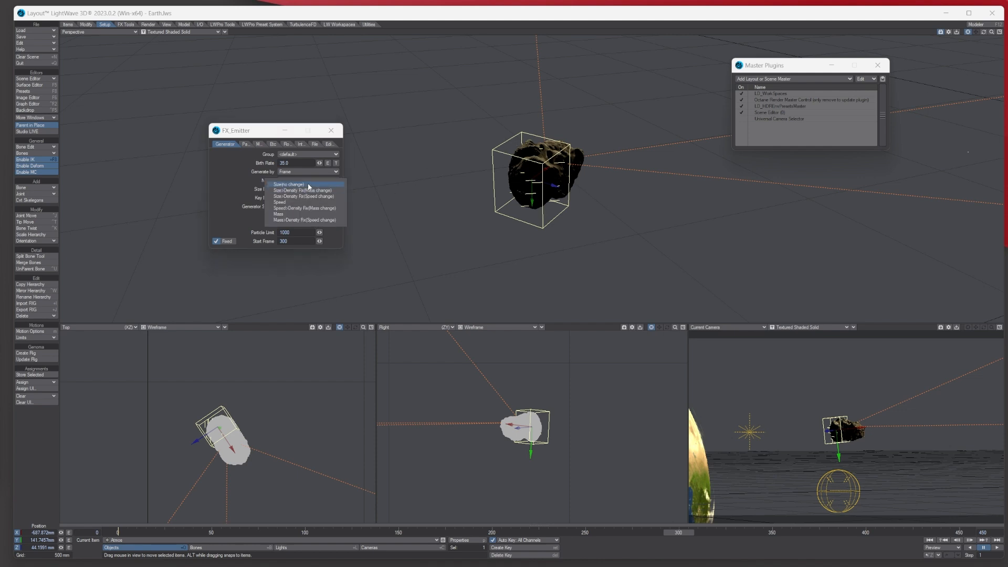
{"action": "left_click", "coordinate": [309, 185]}
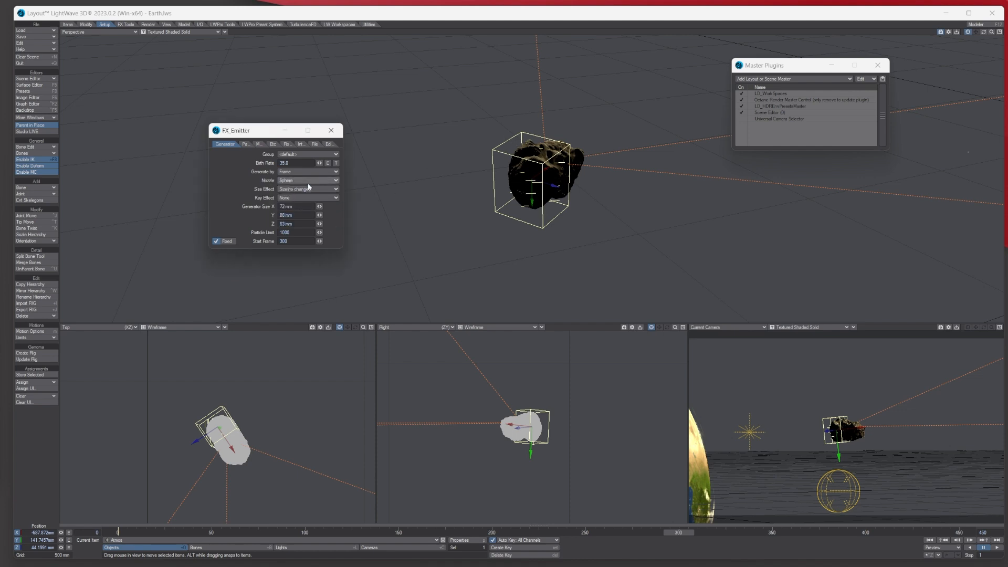
{"action": "left_click", "coordinate": [294, 233]}
{"action": "type", "text": "000"}
{"action": "key", "text": "Tab"}
{"action": "left_click_drag", "start_coordinate": [115, 533], "coordinate": [639, 533]}
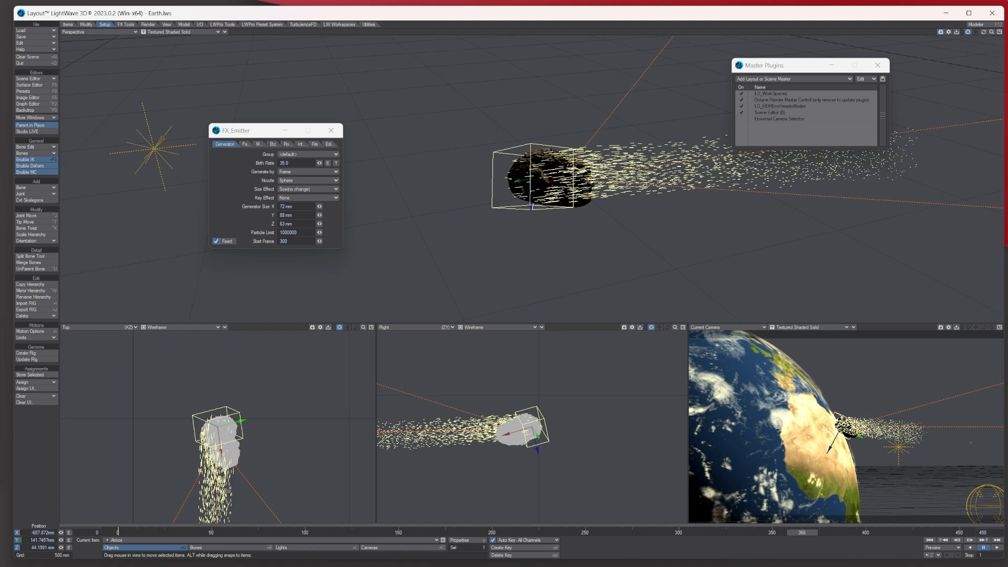
{"action": "left_click_drag", "start_coordinate": [802, 533], "coordinate": [730, 533]}
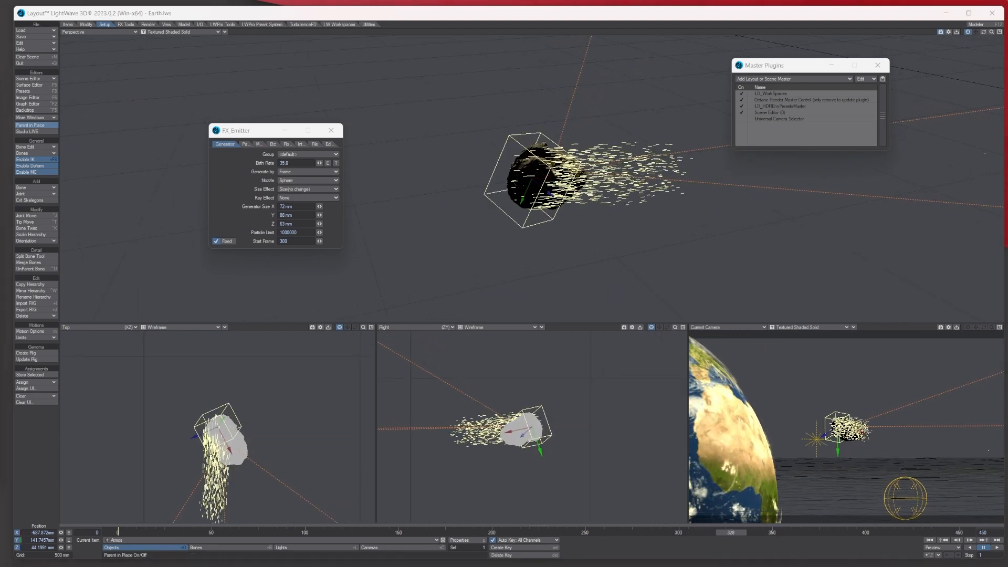
- In the Particle tab, change the particle Life Time from 60 to 30 frames
{"action": "left_click", "coordinate": [246, 145]}
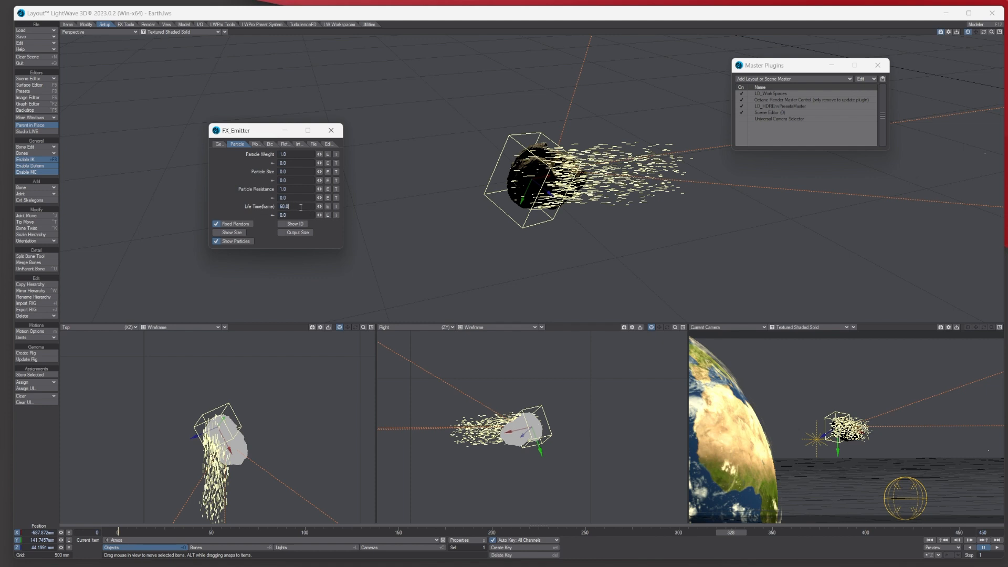
{"action": "left_click_drag", "start_coordinate": [301, 207], "coordinate": [255, 207]}
{"action": "type", "text": "30"}
{"action": "key", "text": "Tab"}
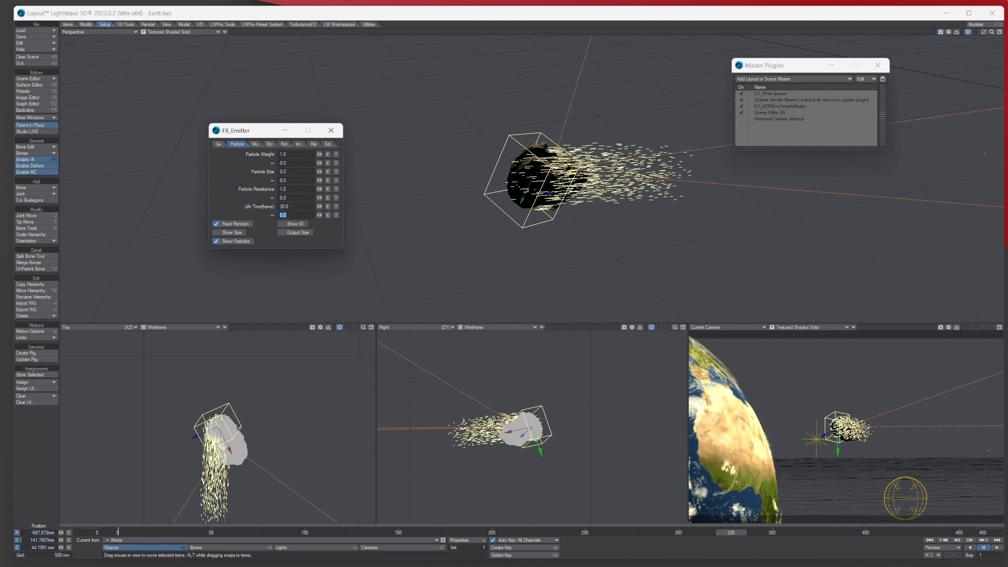
{"action": "key", "text": "Return"}
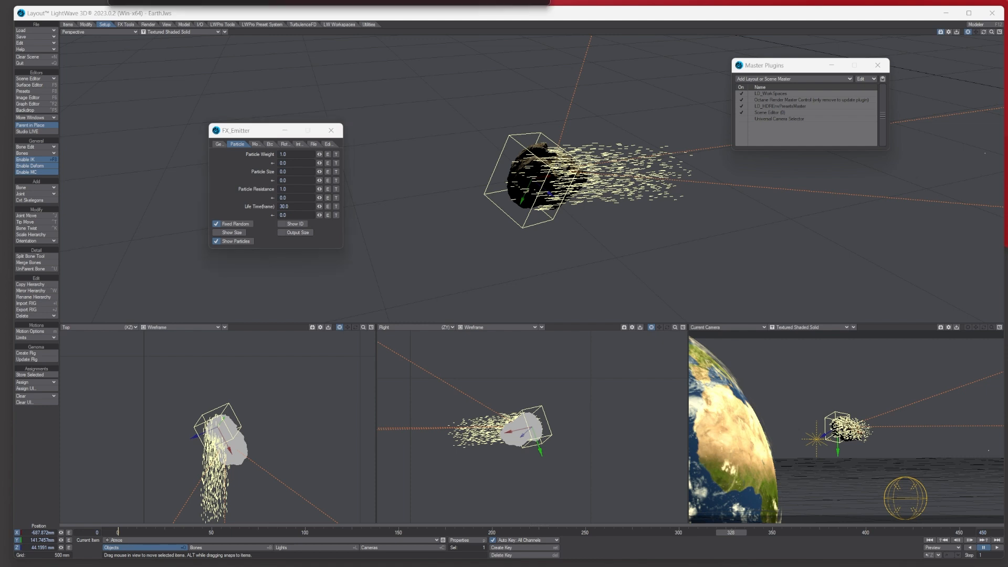
- Set the particle Explosion speed to 0.05 and Vibration to 0.1 in the Motion tab
{"action": "left_click", "coordinate": [255, 144]}
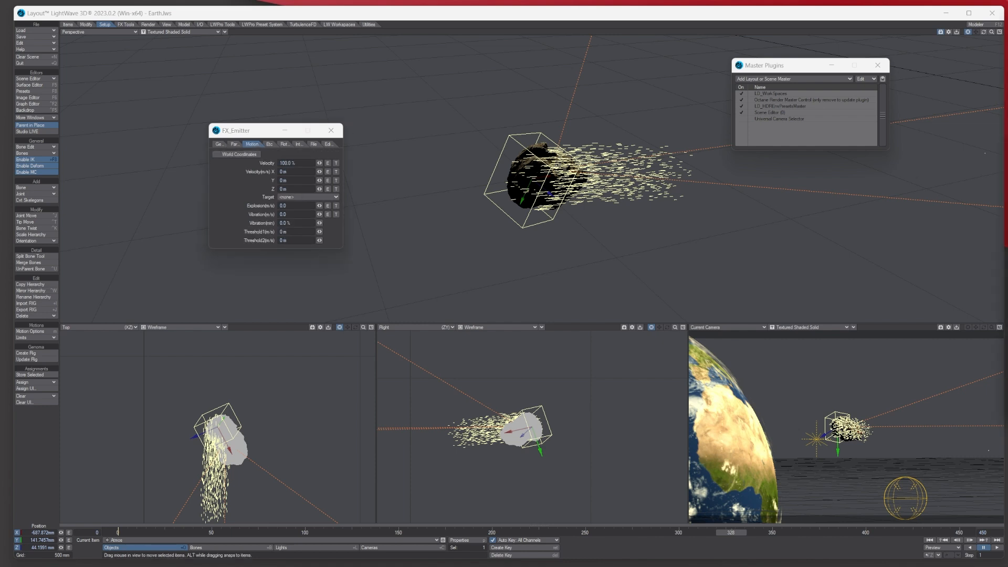
{"action": "left_click", "coordinate": [292, 206]}
{"action": "type", "text": "0.05"}
{"action": "key", "text": "Tab"}
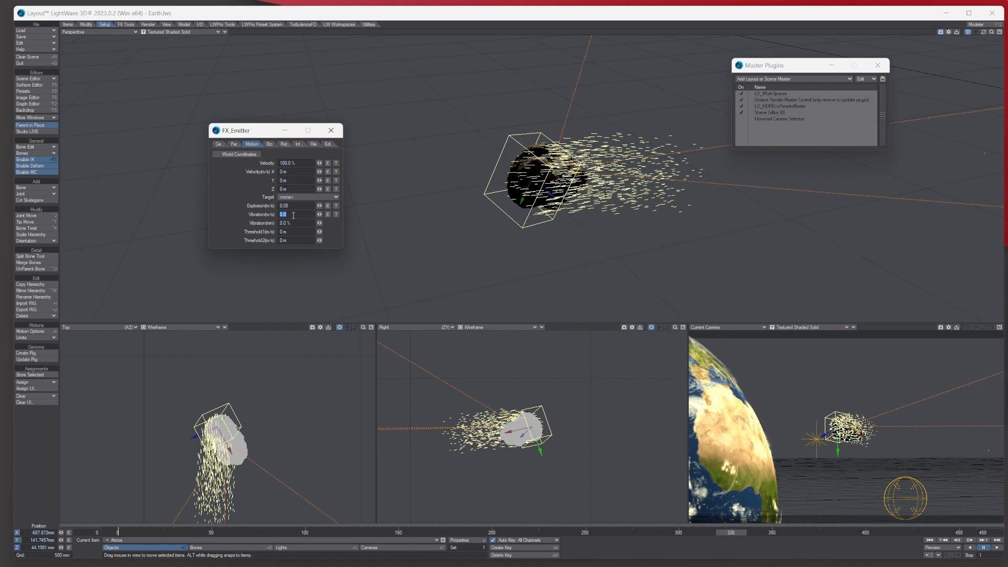
{"action": "type", "text": "0.1"}
{"action": "key", "text": "Tab"}
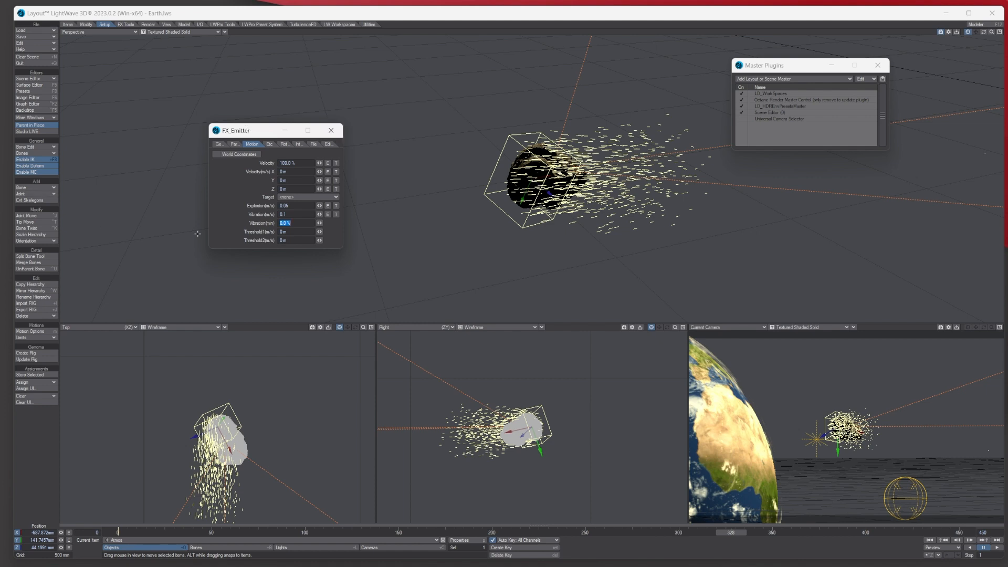
- Set Parent Motion to 50% in the Etc tab
{"action": "left_click", "coordinate": [271, 144]}
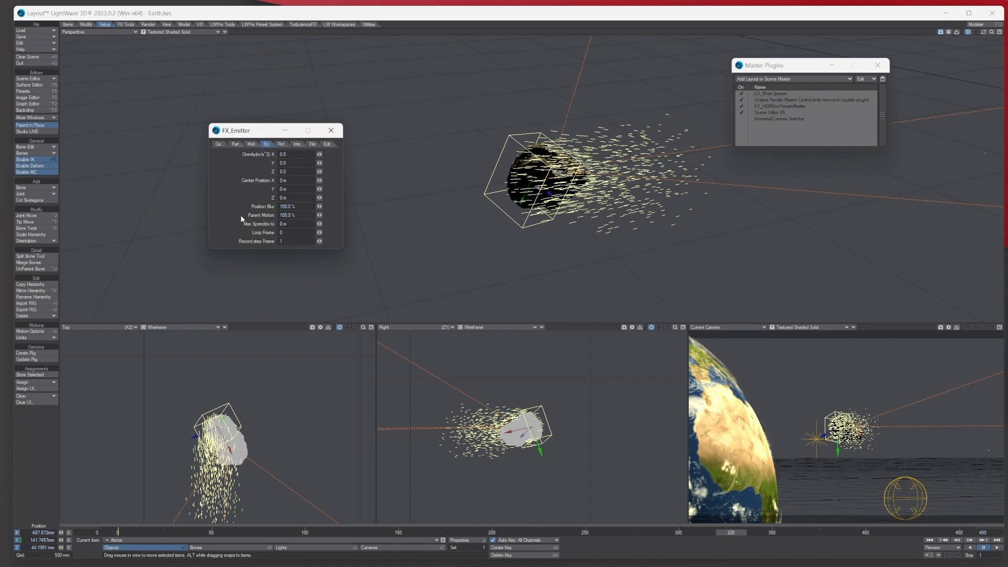
{"action": "left_click_drag", "start_coordinate": [298, 215], "coordinate": [221, 213]}
{"action": "type", "text": "50"}
{"action": "key", "text": "Tab"}
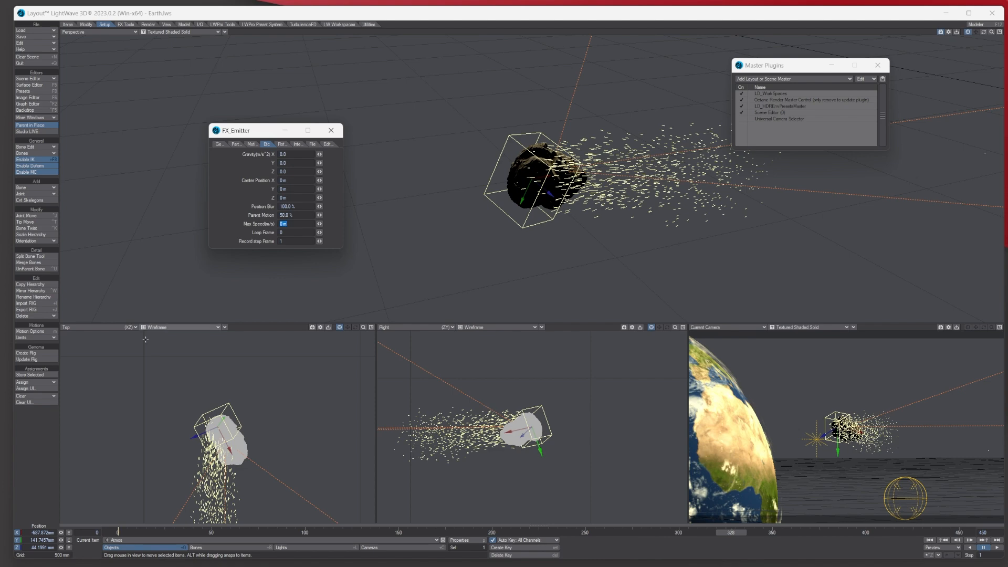
- Return to the first frame, close FX_Emitter, and switch the Current Camera view to VPR
{"action": "left_click", "coordinate": [115, 533]}
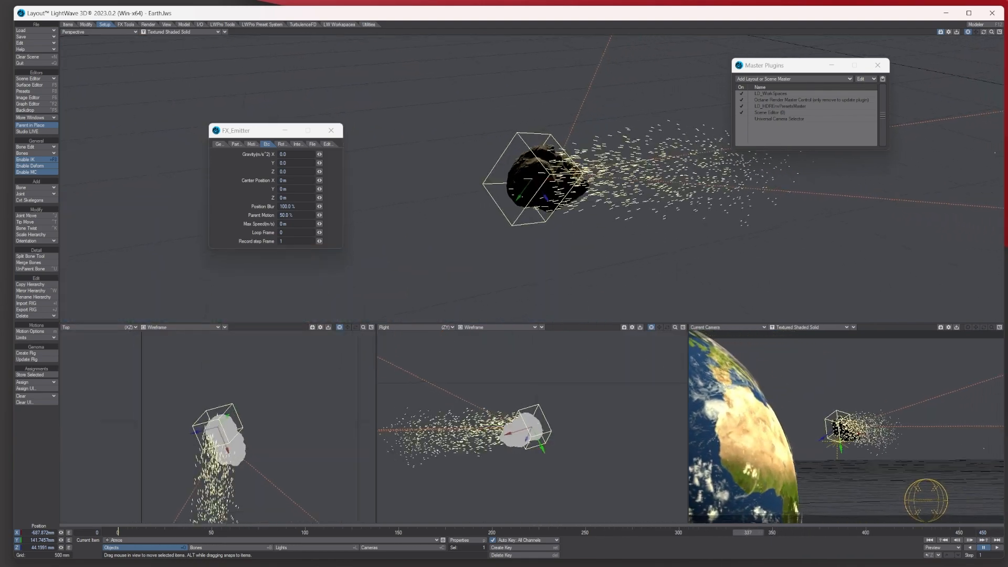
{"action": "left_click", "coordinate": [330, 130]}
{"action": "left_click", "coordinate": [822, 327]}
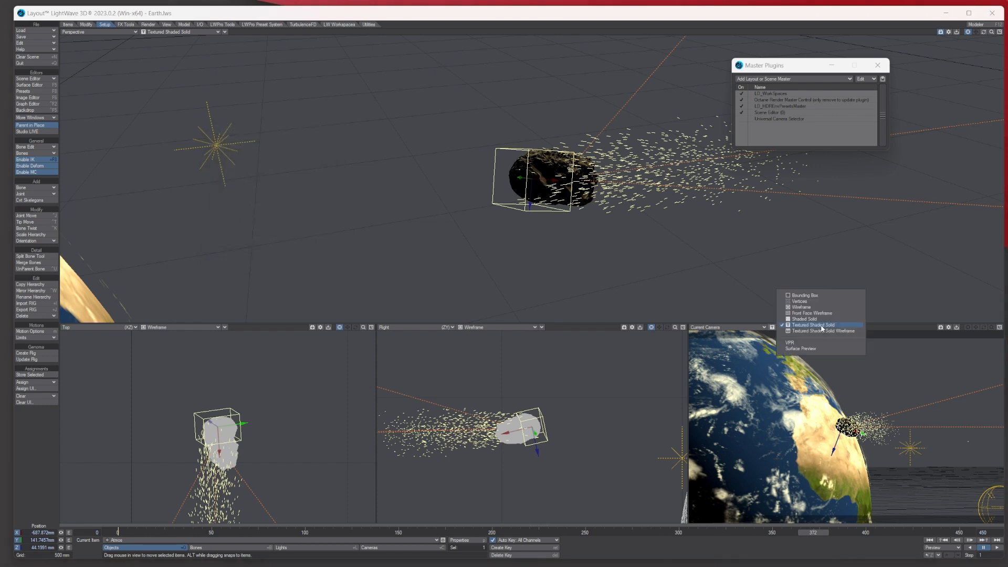
{"action": "left_click", "coordinate": [820, 342]}
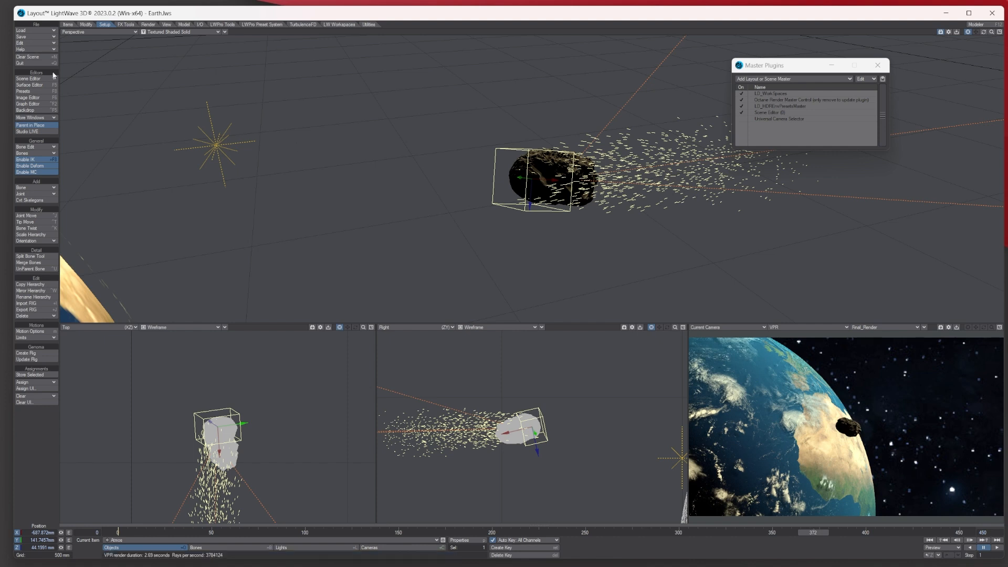
- Bring up HyperVoxels 3.0 from Image Processing's Legacy Volumetrics
{"action": "left_click", "coordinate": [150, 24]}
{"action": "left_click", "coordinate": [34, 117]}
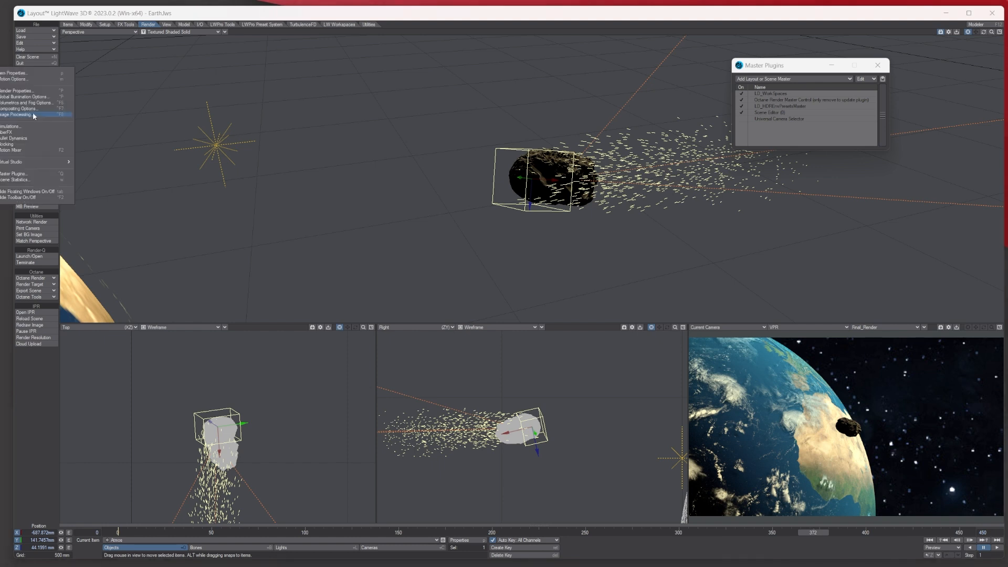
{"action": "left_click", "coordinate": [34, 114]}
{"action": "left_click", "coordinate": [350, 220]}
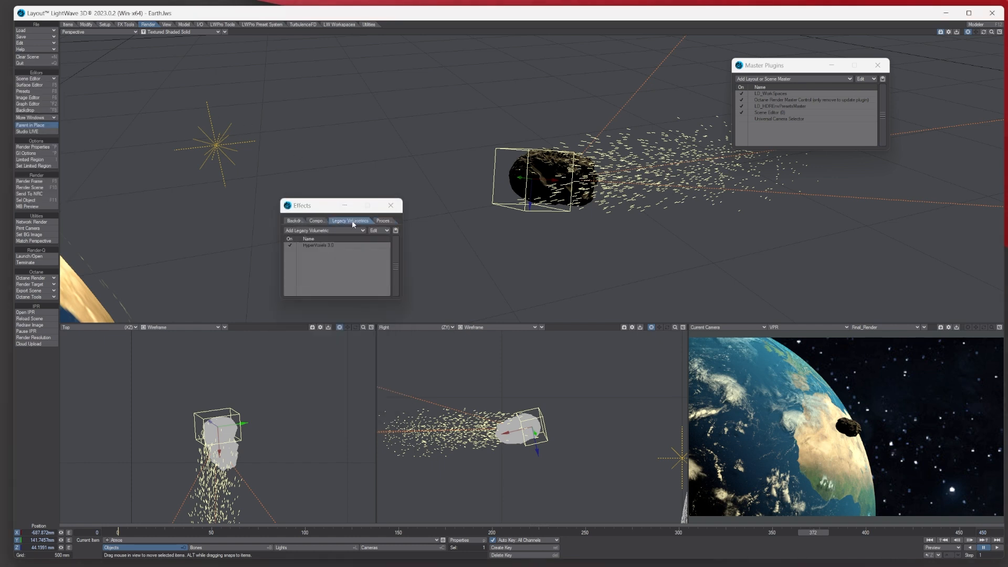
{"action": "double_click", "coordinate": [332, 246]}
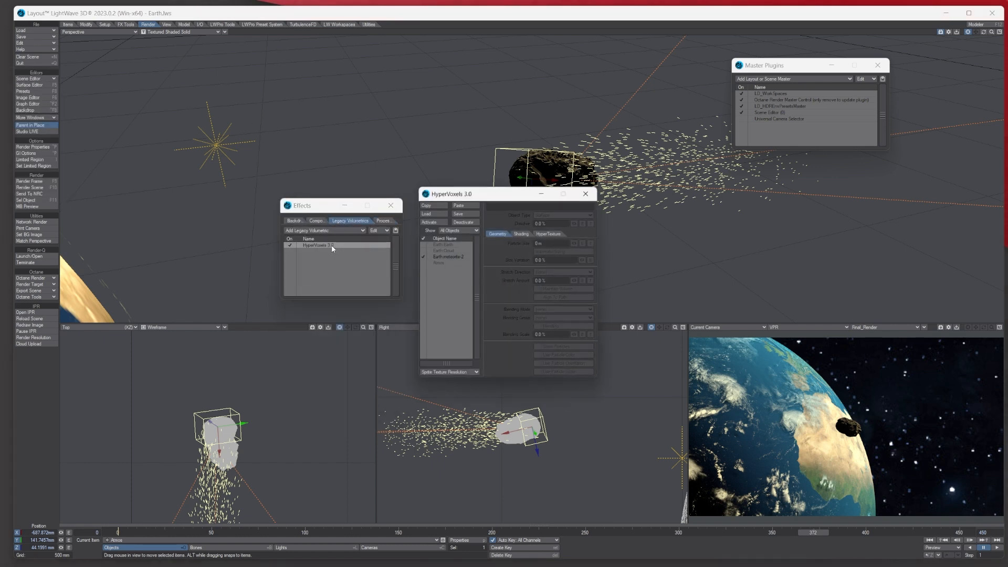
- Activate HyperVoxels on the Atmos particles and load the saved Atmos settings file
{"action": "left_click", "coordinate": [444, 265]}
{"action": "left_click", "coordinate": [436, 219]}
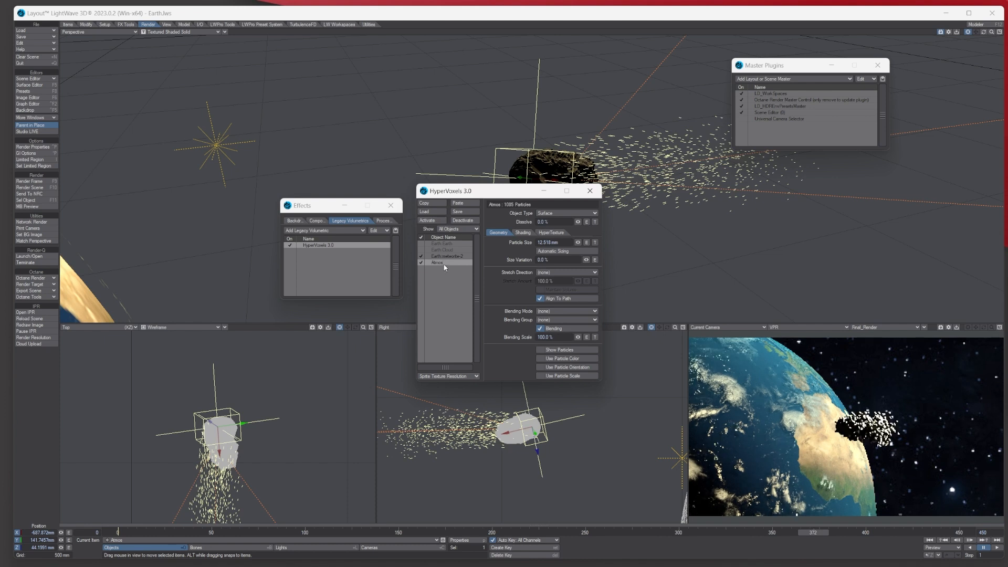
{"action": "left_click", "coordinate": [430, 213]}
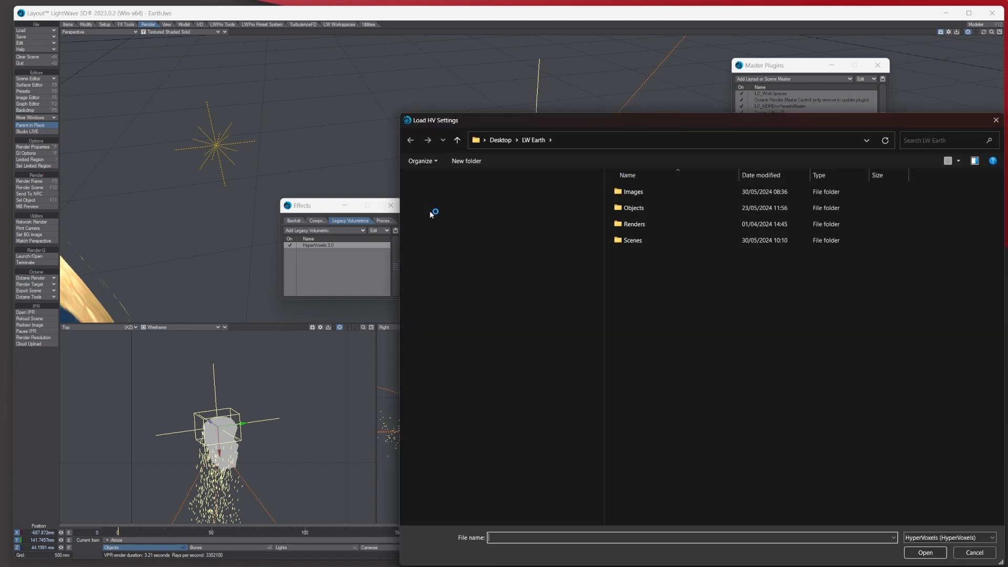
{"action": "left_click", "coordinate": [954, 538]}
{"action": "left_click", "coordinate": [924, 554]}
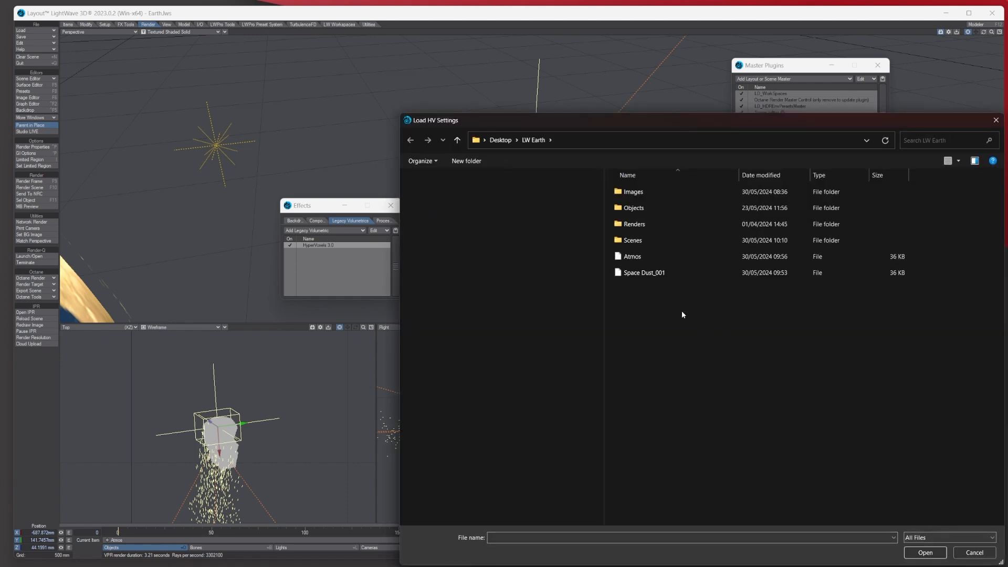
{"action": "left_click", "coordinate": [630, 257]}
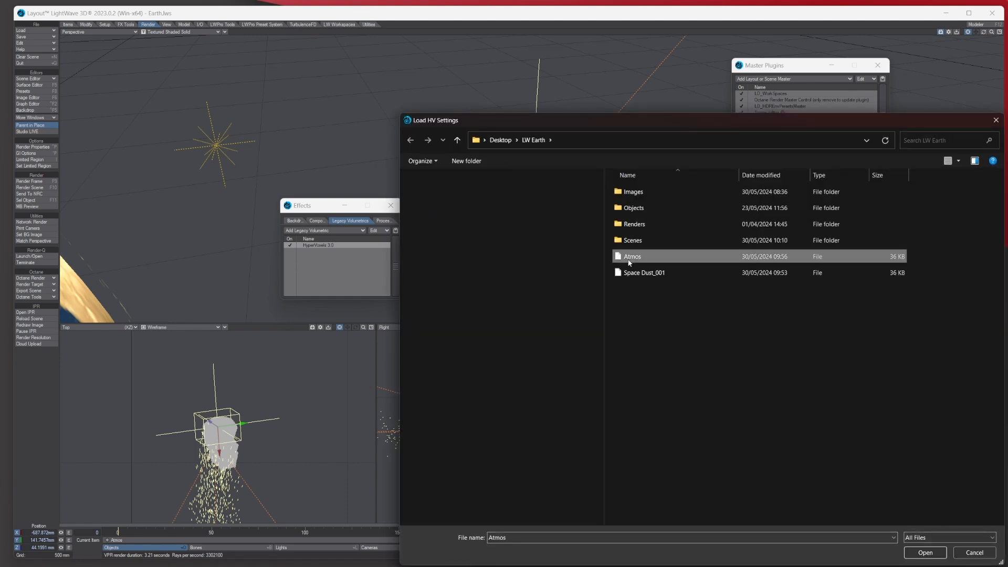
{"action": "left_click", "coordinate": [925, 553]}
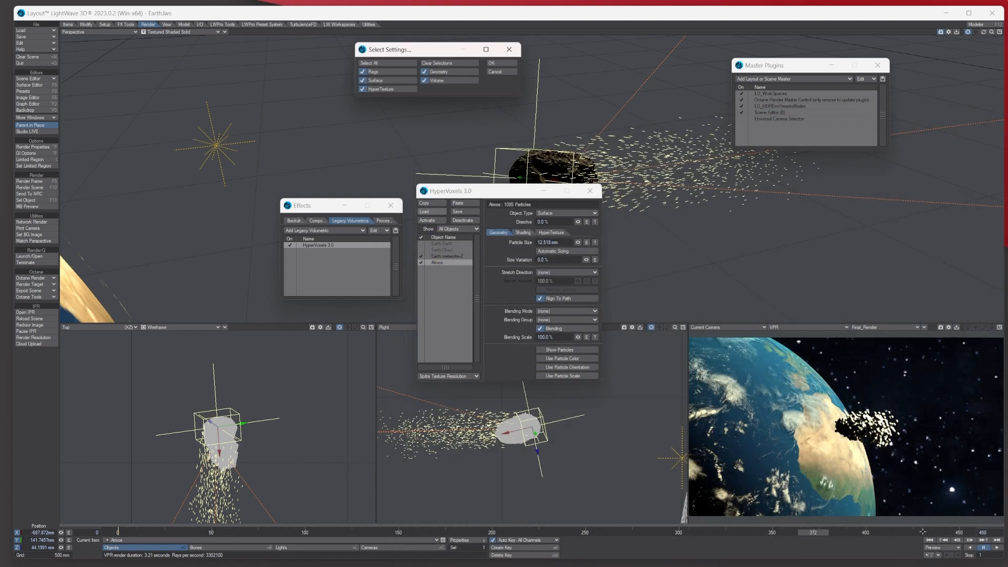
{"action": "left_click", "coordinate": [494, 63]}
{"action": "left_click", "coordinate": [472, 63]}
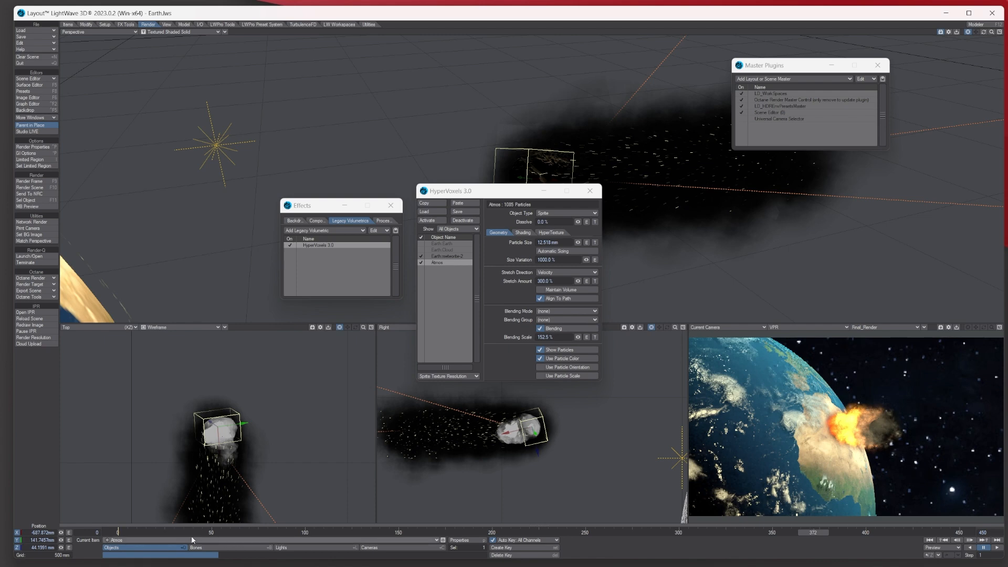
- Scrub back to an earlier frame, compare stretch amounts of 600% and 0%, then restore 300%
{"action": "left_click_drag", "start_coordinate": [806, 531], "coordinate": [655, 532]}
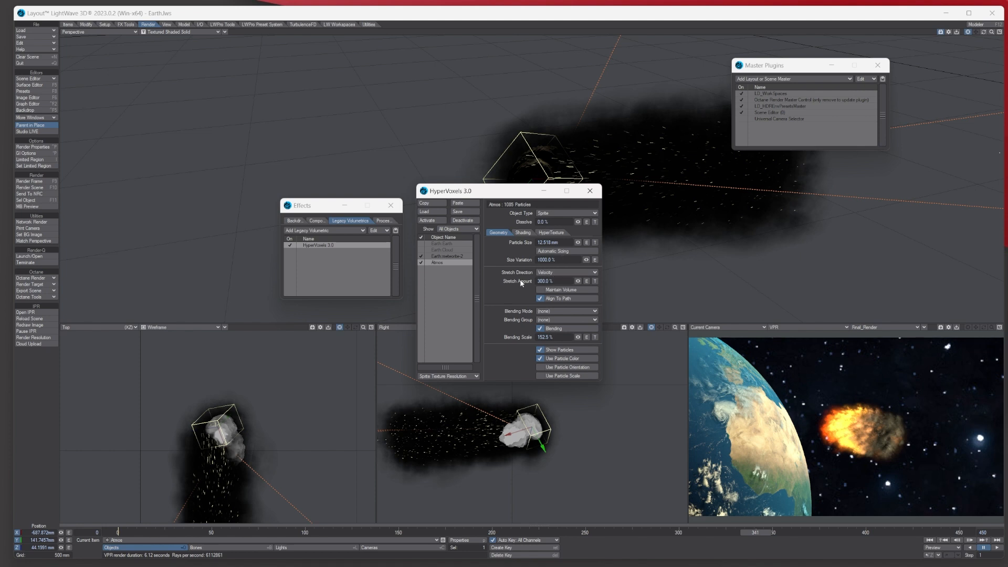
{"action": "left_click", "coordinate": [559, 280]}
{"action": "type", "text": "600"}
{"action": "key", "text": "Tab"}
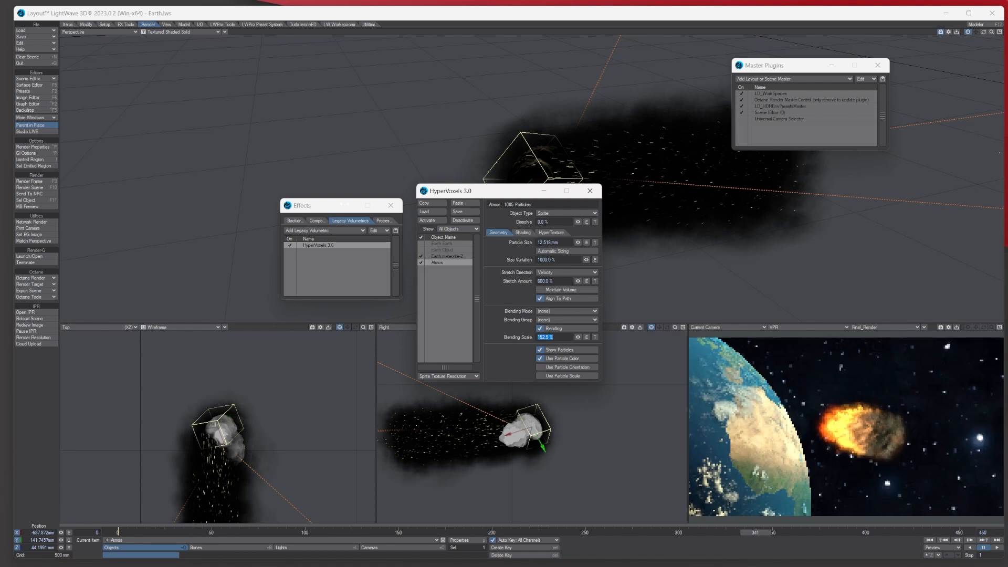
{"action": "left_click", "coordinate": [551, 281]}
{"action": "type", "text": "0"}
{"action": "key", "text": "Tab"}
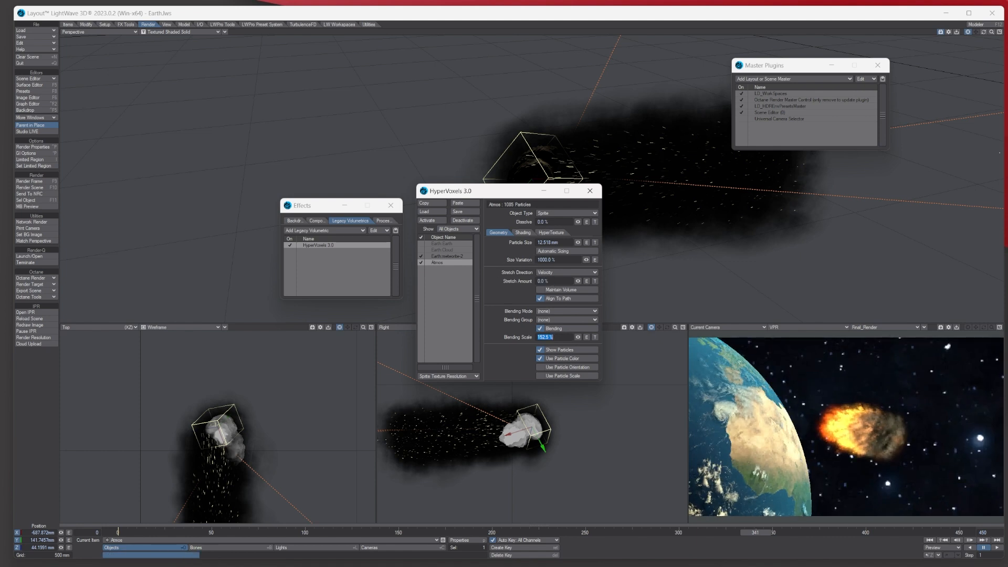
{"action": "left_click", "coordinate": [549, 281]}
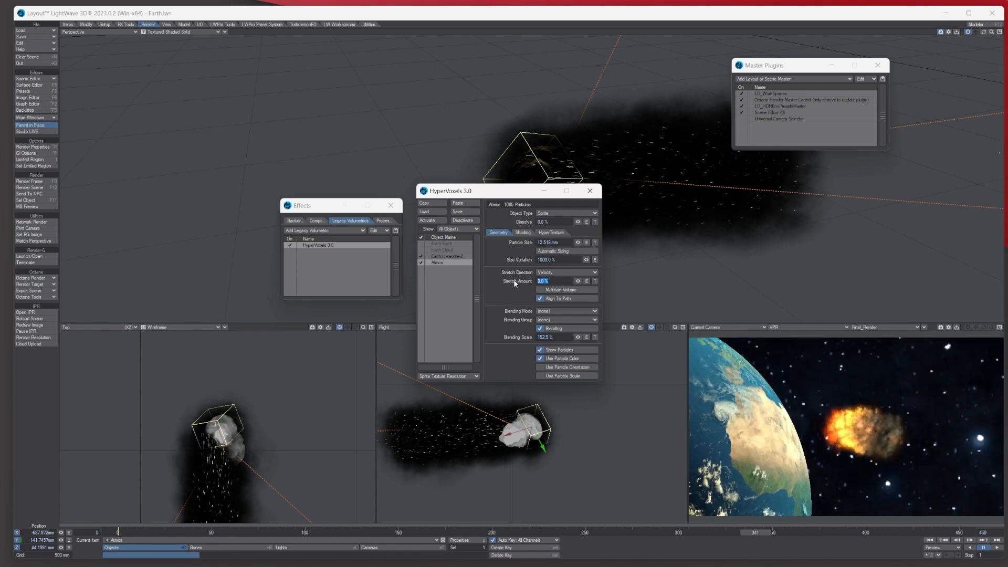
{"action": "type", "text": "300"}
{"action": "key", "text": "Tab"}
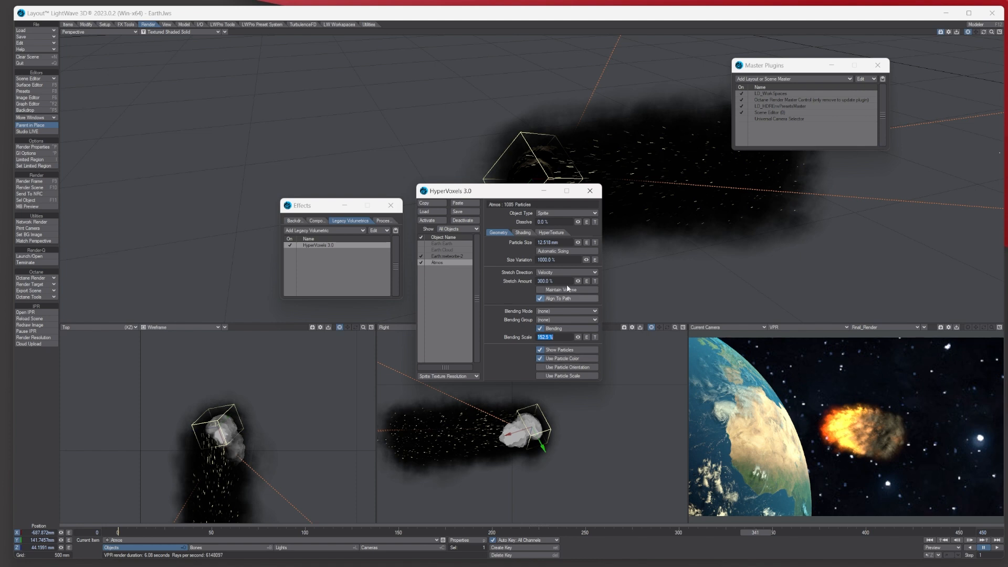
- Move the HyperVoxels window aside and show Atmos shading: 150% luminosity, 170% opacity, 93.5% density
{"action": "mouse_move", "coordinate": [522, 194]}
{"action": "left_mouse_down"}
{"action": "mouse_move", "coordinate": [508, 233]}
{"action": "mouse_move", "coordinate": [481, 202]}
{"action": "left_mouse_up"}
{"action": "left_click", "coordinate": [492, 245]}
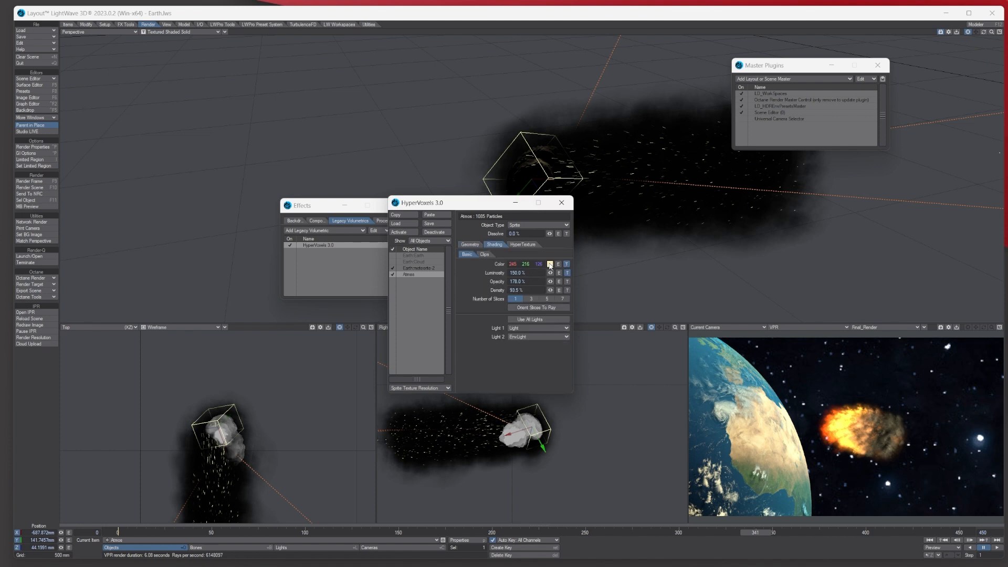
- End the Atmos colour gradient with a black key at age 30 at 80.5% alpha
{"action": "left_click", "coordinate": [566, 264]}
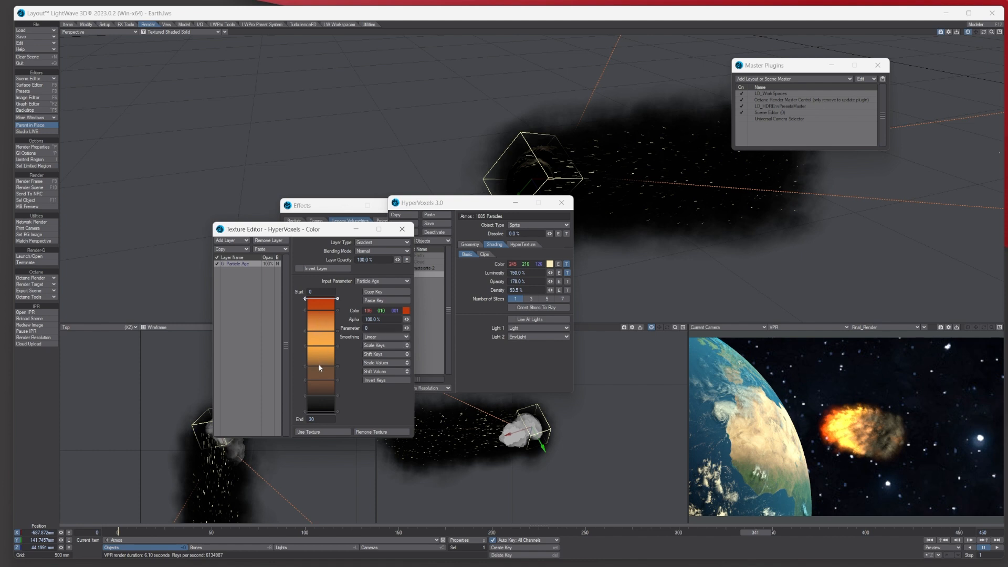
{"action": "left_click", "coordinate": [320, 411]}
{"action": "mouse_move", "coordinate": [407, 320]}
{"action": "left_mouse_down"}
{"action": "mouse_move", "coordinate": [394, 321]}
{"action": "mouse_move", "coordinate": [419, 321]}
{"action": "mouse_move", "coordinate": [393, 320]}
{"action": "mouse_move", "coordinate": [417, 320]}
{"action": "left_mouse_up"}
{"action": "left_click", "coordinate": [402, 229]}
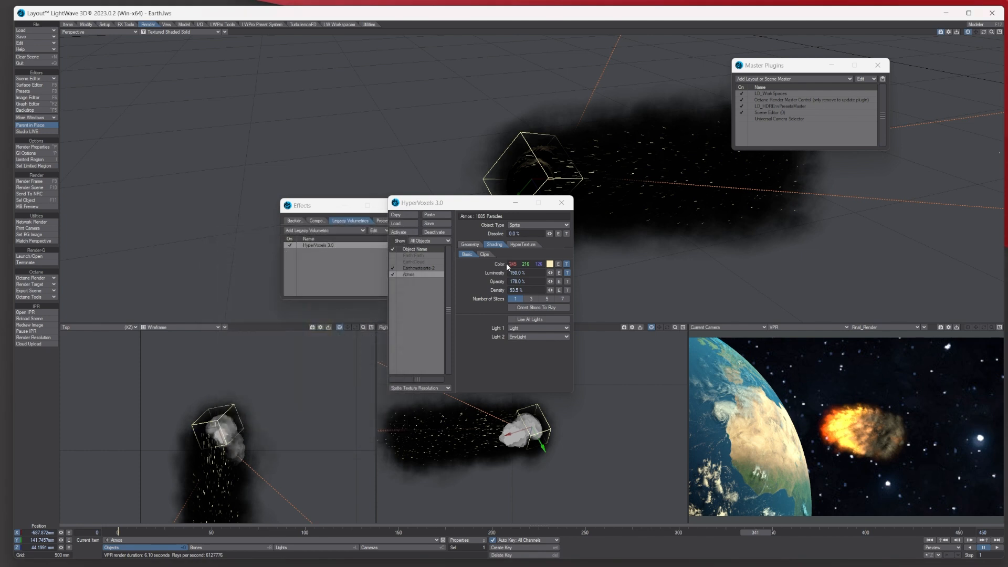
- Review the Local Density gradient on the Atmos luminosity texture
{"action": "left_click", "coordinate": [567, 274]}
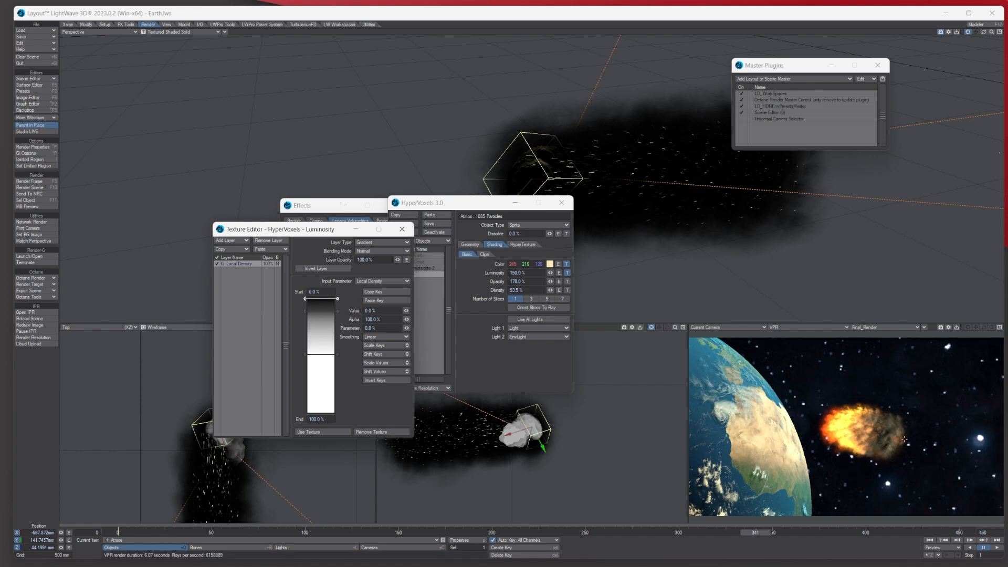
{"action": "left_click", "coordinate": [402, 229]}
{"action": "left_click", "coordinate": [566, 273]}
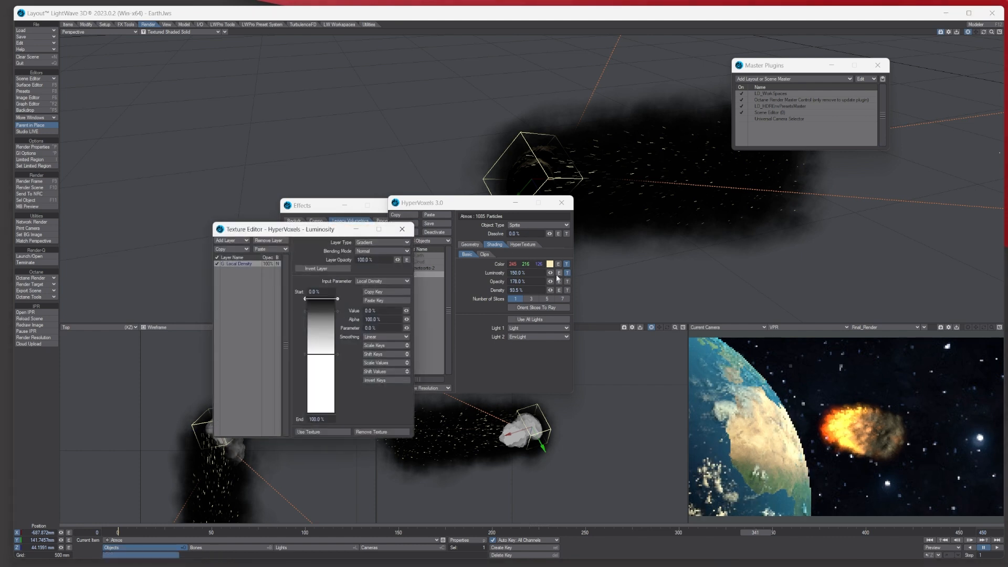
{"action": "left_click", "coordinate": [402, 229]}
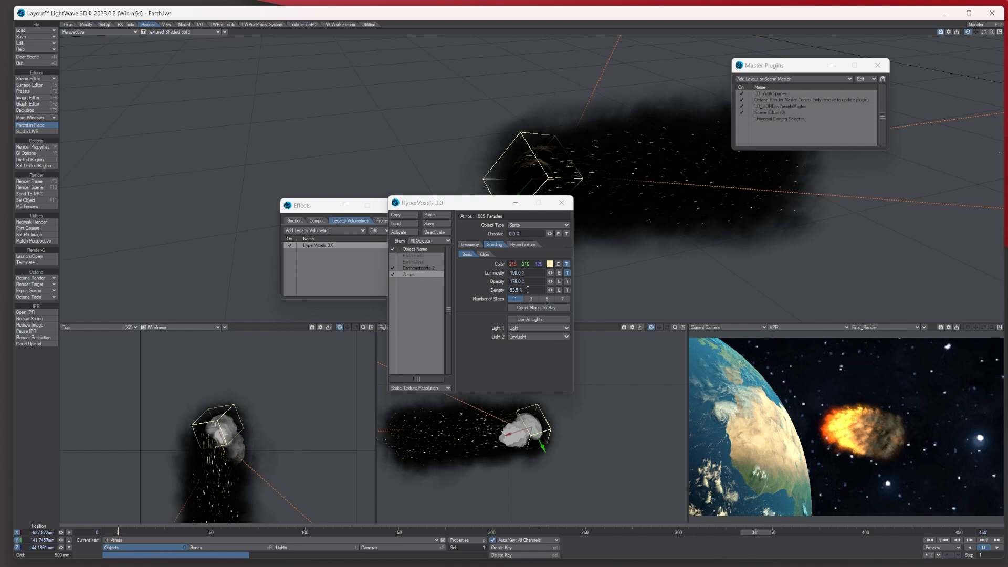
- Keep Turbulent Noise with the Turbulence effect in HyperTexture, then go back to frame 299
{"action": "left_click", "coordinate": [518, 245]}
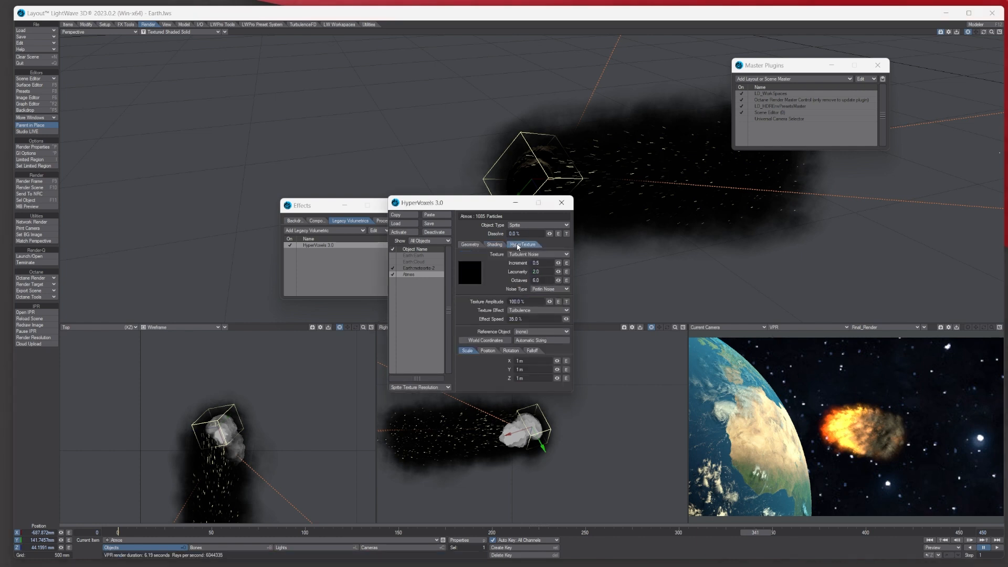
{"action": "left_click", "coordinate": [517, 255]}
{"action": "left_click", "coordinate": [520, 254]}
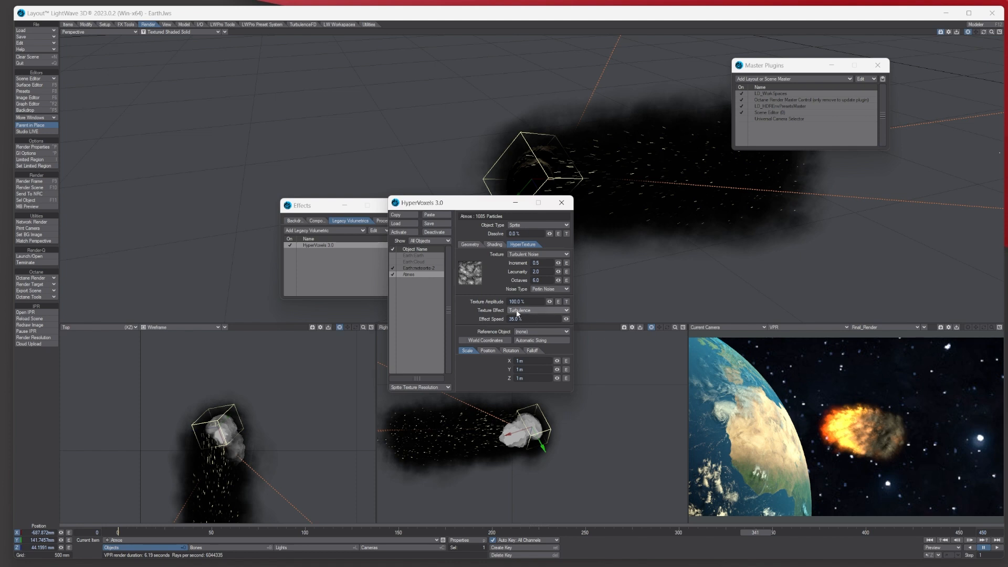
{"action": "left_click", "coordinate": [523, 311]}
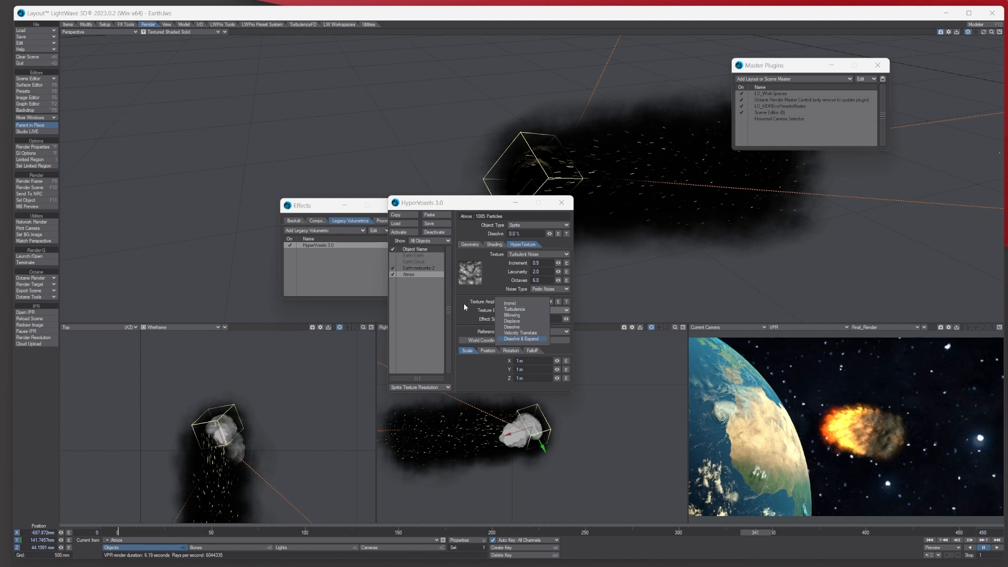
{"action": "left_click", "coordinate": [464, 308]}
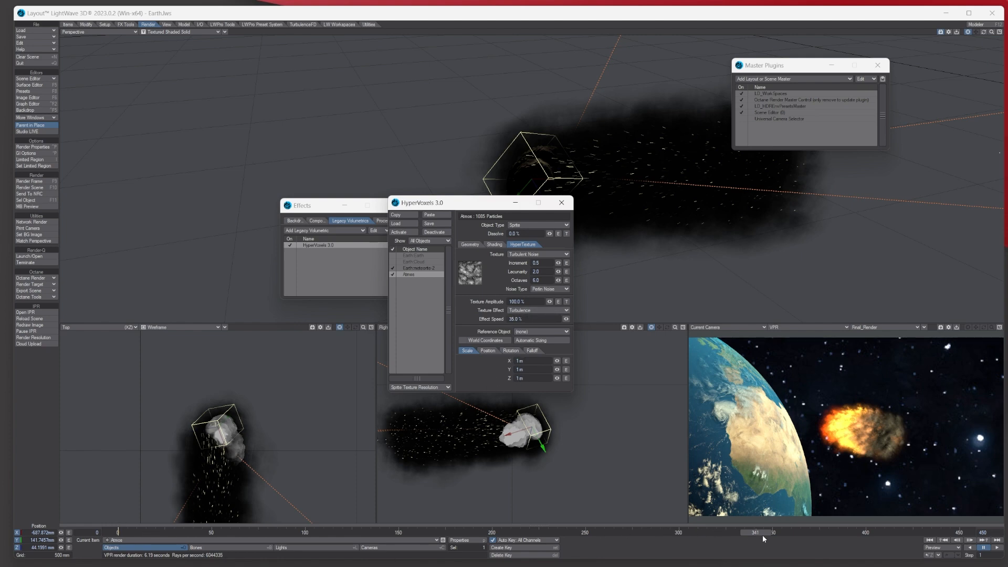
{"action": "left_click_drag", "start_coordinate": [761, 534], "coordinate": [657, 532]}
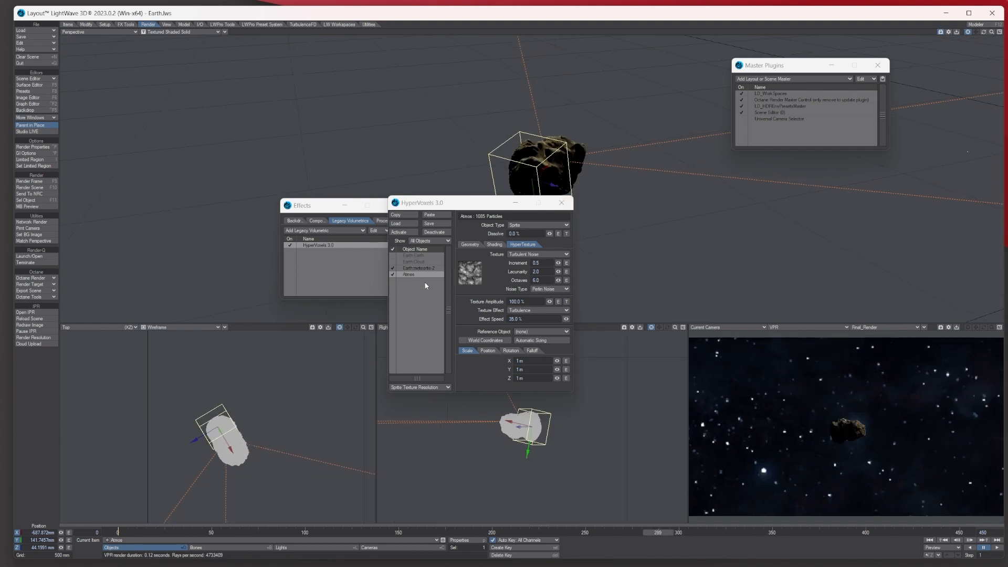
- Select Earth:meteorite-2 under Geometry, close HyperVoxels and Effects, and open the Atmos properties
{"action": "left_click", "coordinate": [471, 244]}
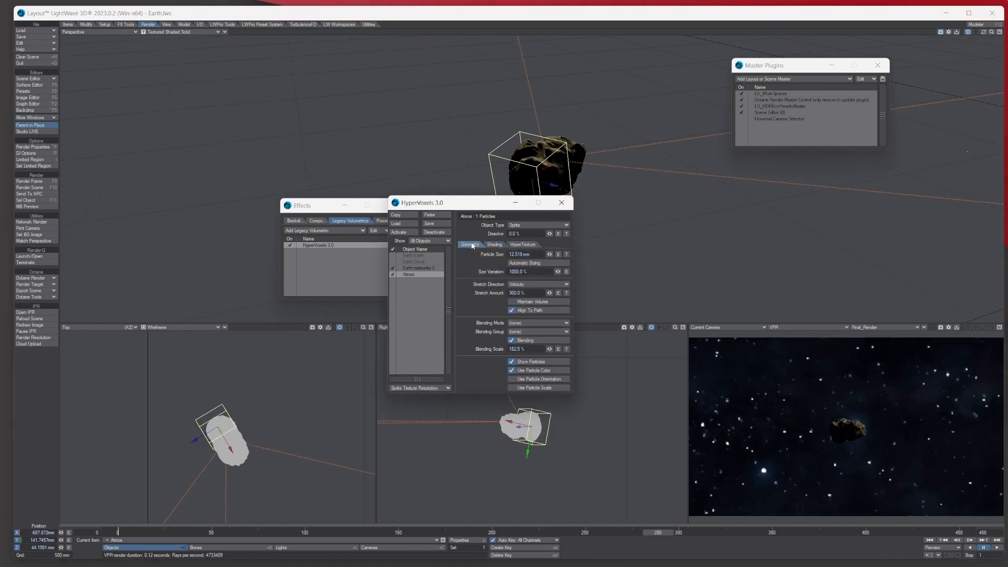
{"action": "left_click", "coordinate": [420, 268]}
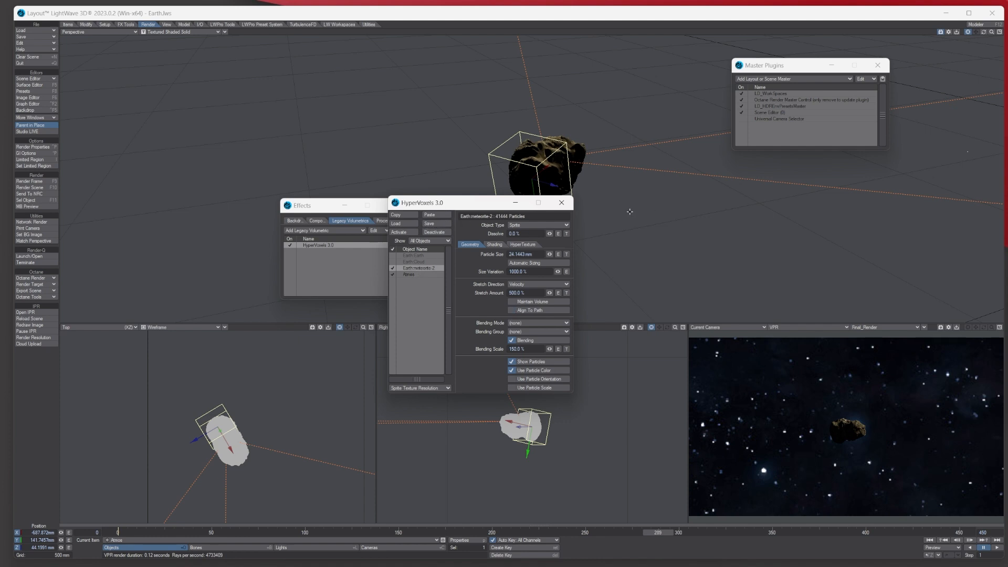
{"action": "left_click", "coordinate": [561, 202]}
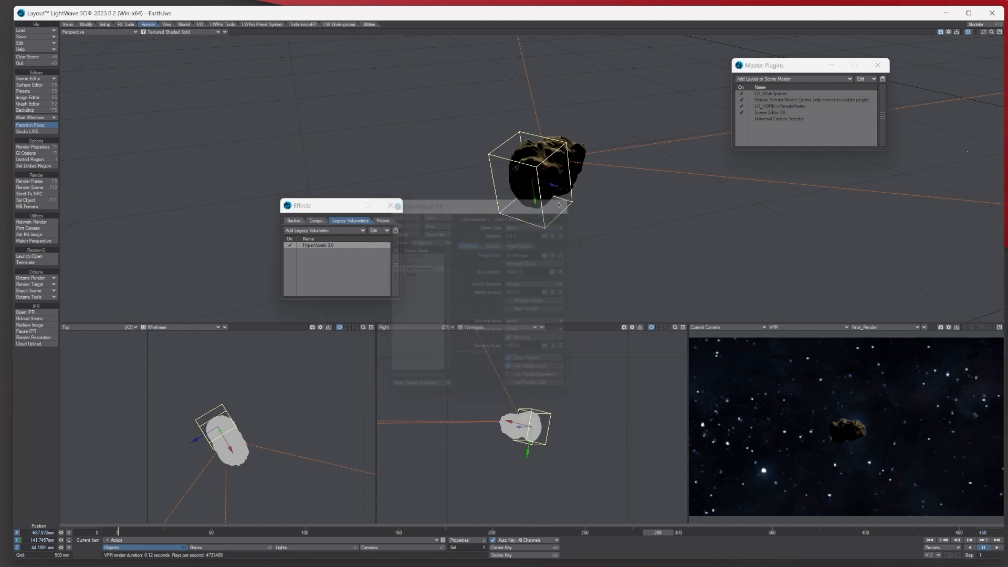
{"action": "left_click", "coordinate": [390, 205]}
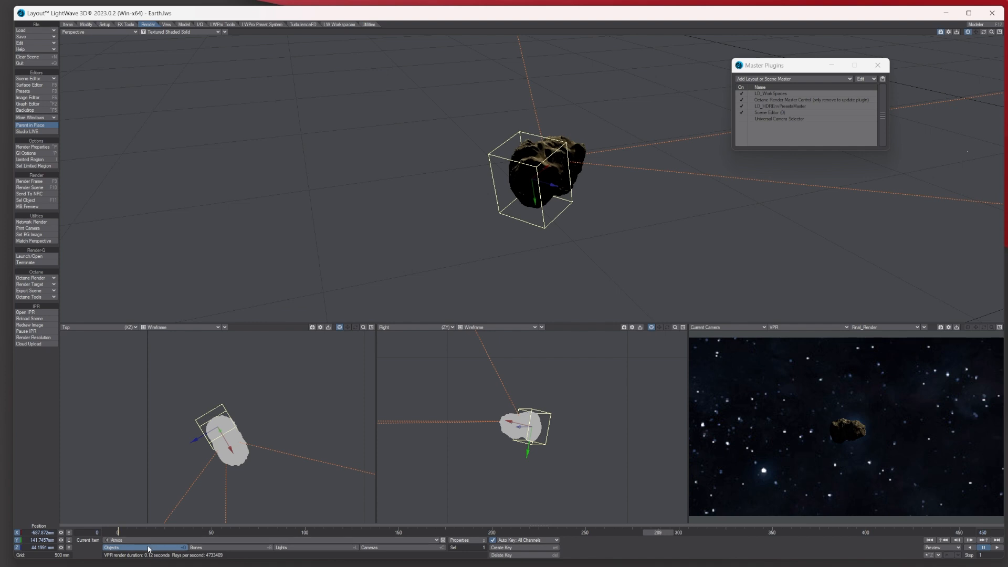
{"action": "left_click", "coordinate": [475, 540]}
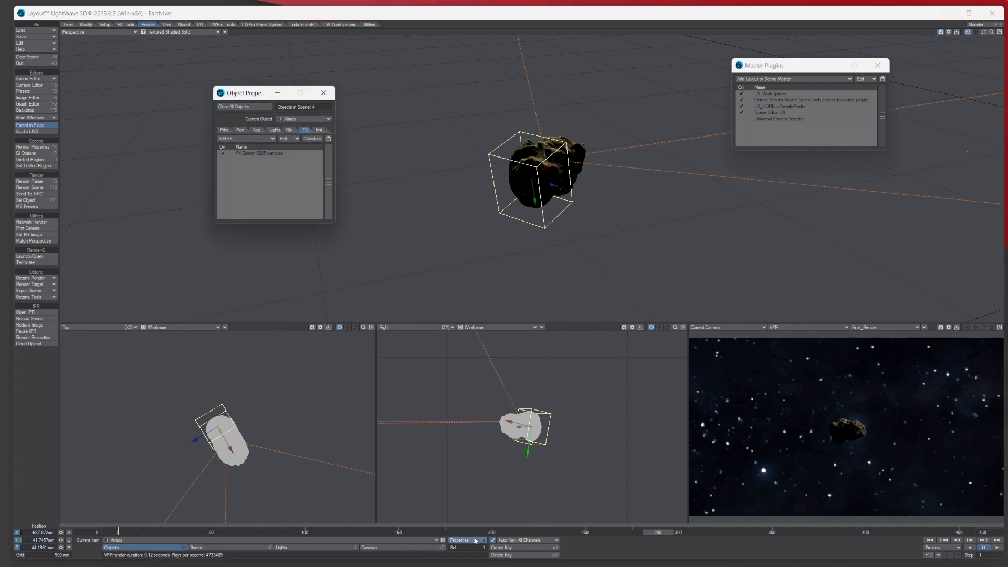
- Enable Earth:meteorite-2's FX Emitter and the Universal Camera Selector, then return to frame 0
{"action": "double_click", "coordinate": [278, 154]}
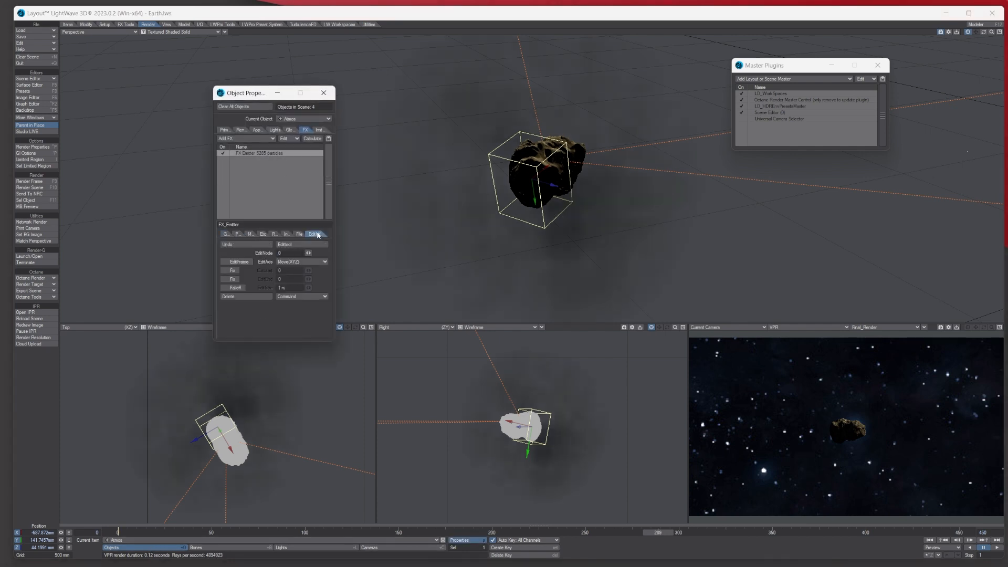
{"action": "left_click", "coordinate": [307, 233]}
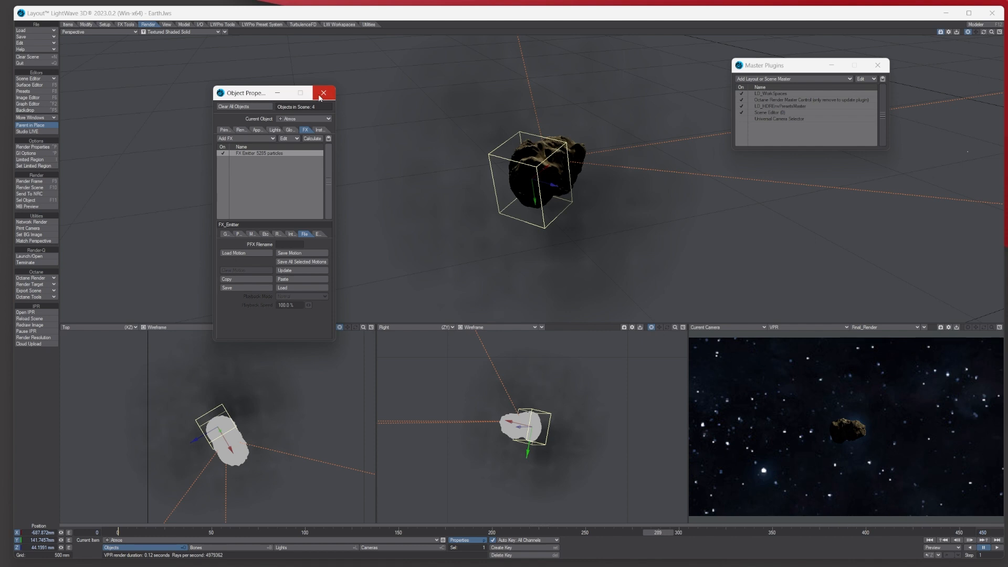
{"action": "left_click", "coordinate": [298, 118]}
{"action": "left_click", "coordinate": [295, 112]}
{"action": "left_click", "coordinate": [223, 153]}
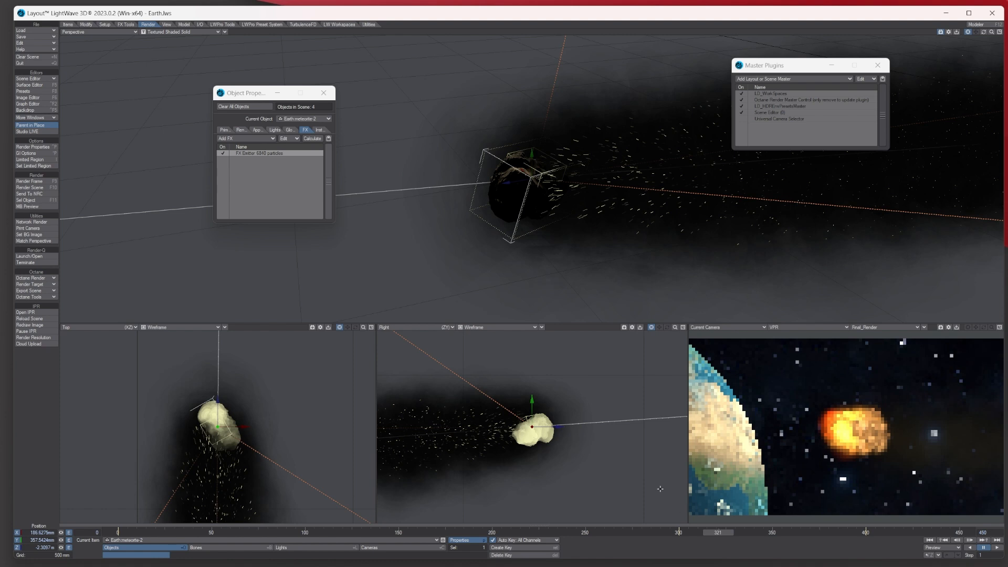
{"action": "left_click", "coordinate": [741, 119]}
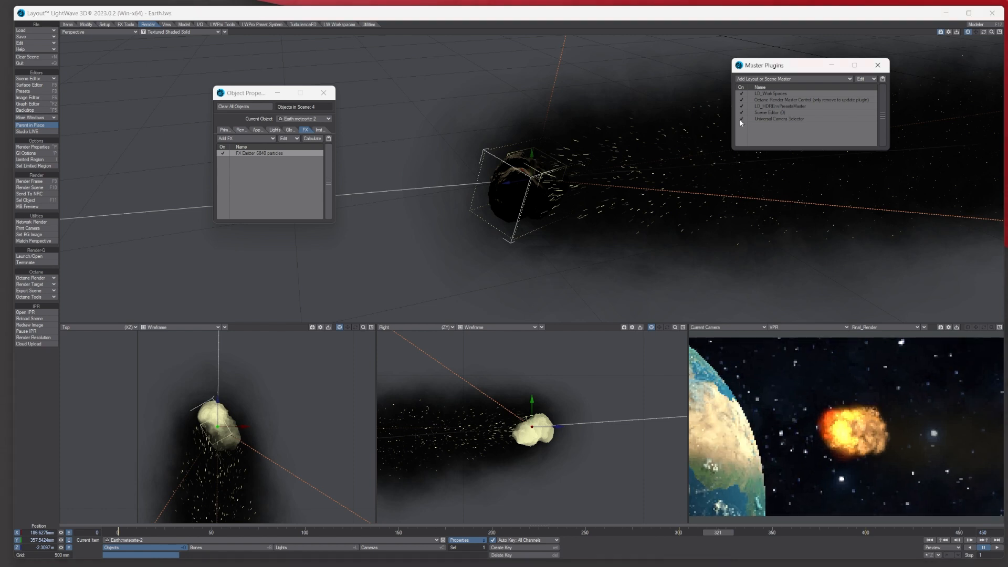
{"action": "left_click", "coordinate": [118, 533]}
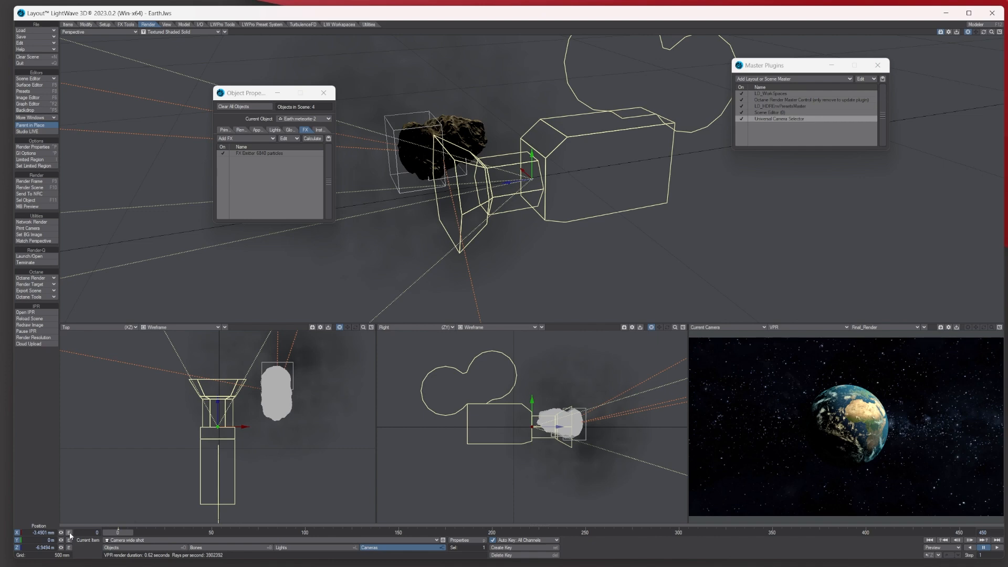
{"action": "left_click_drag", "start_coordinate": [117, 533], "coordinate": [429, 534]}
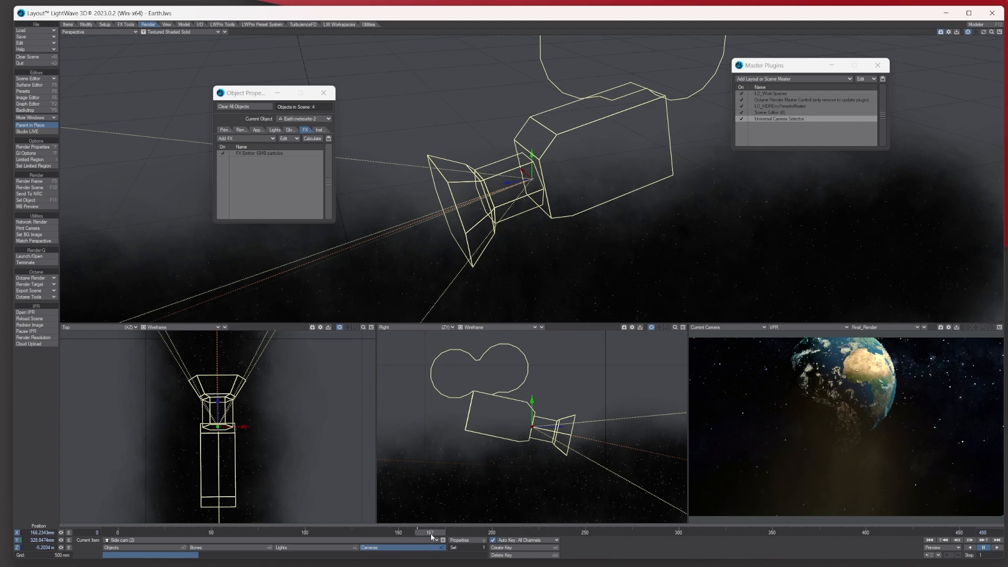
{"action": "left_click_drag", "start_coordinate": [431, 535], "coordinate": [579, 535]}
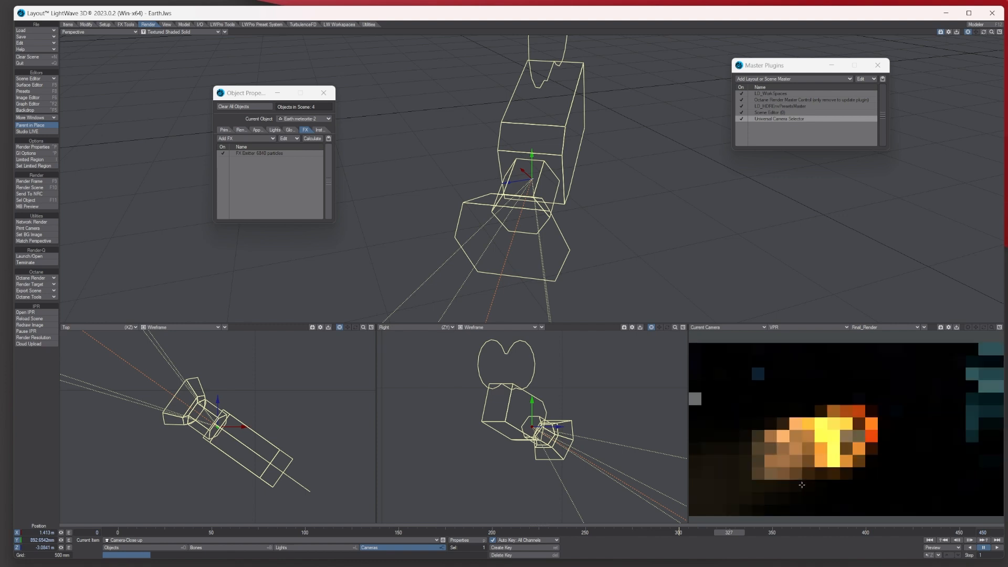
{"action": "left_click_drag", "start_coordinate": [734, 532], "coordinate": [715, 532]}
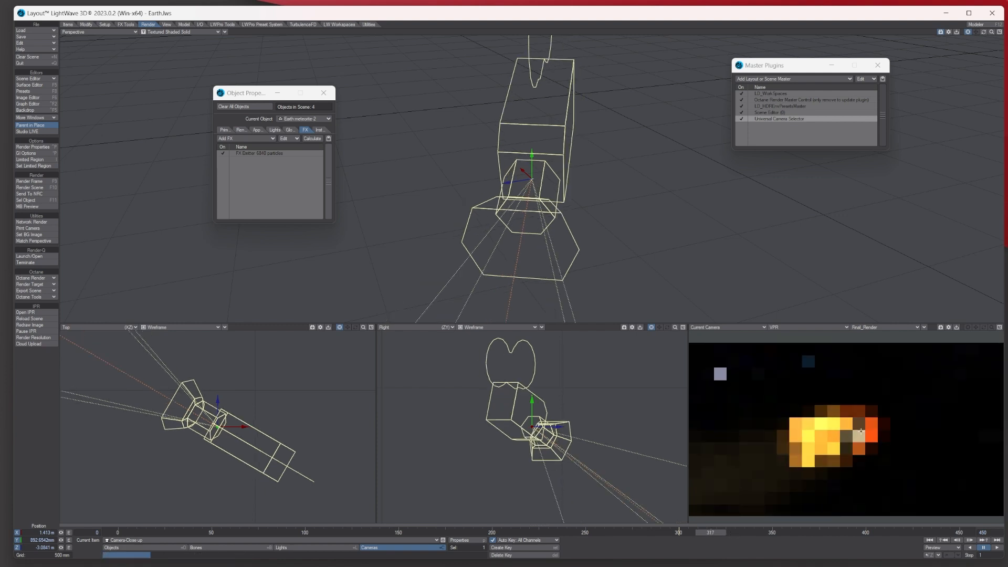
{"action": "left_click", "coordinate": [767, 532]}
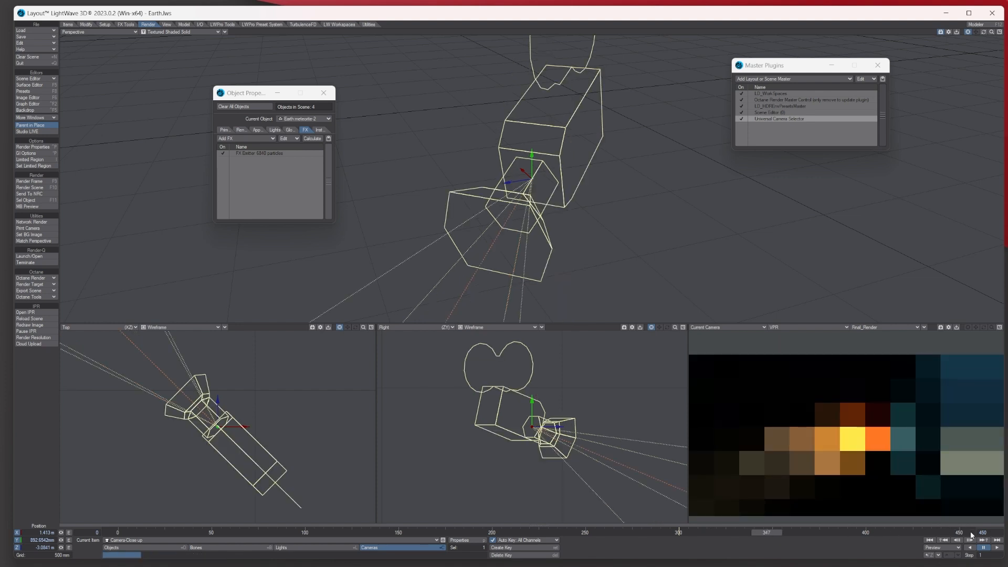
{"action": "left_click", "coordinate": [677, 532]}
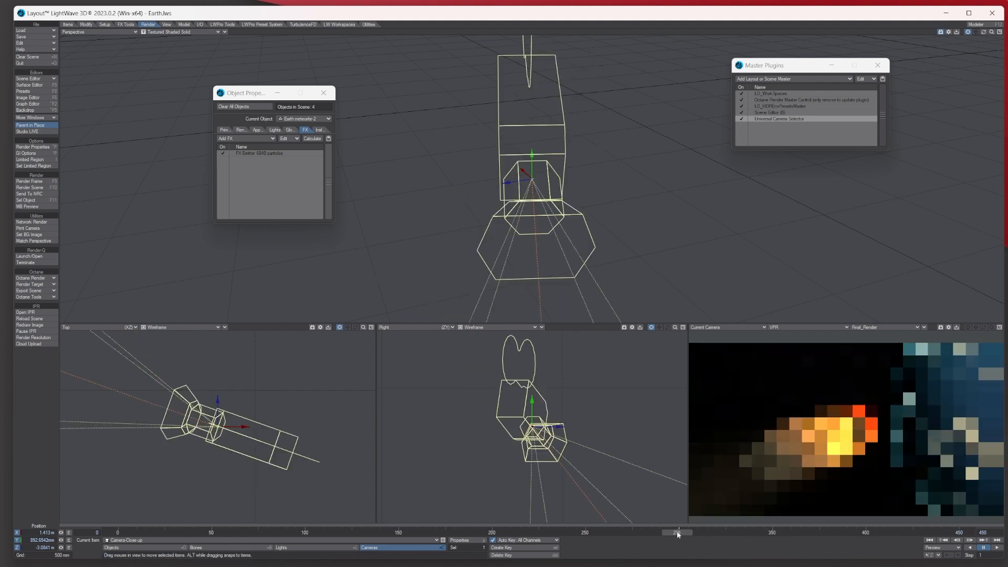
{"action": "left_click", "coordinate": [116, 532]}
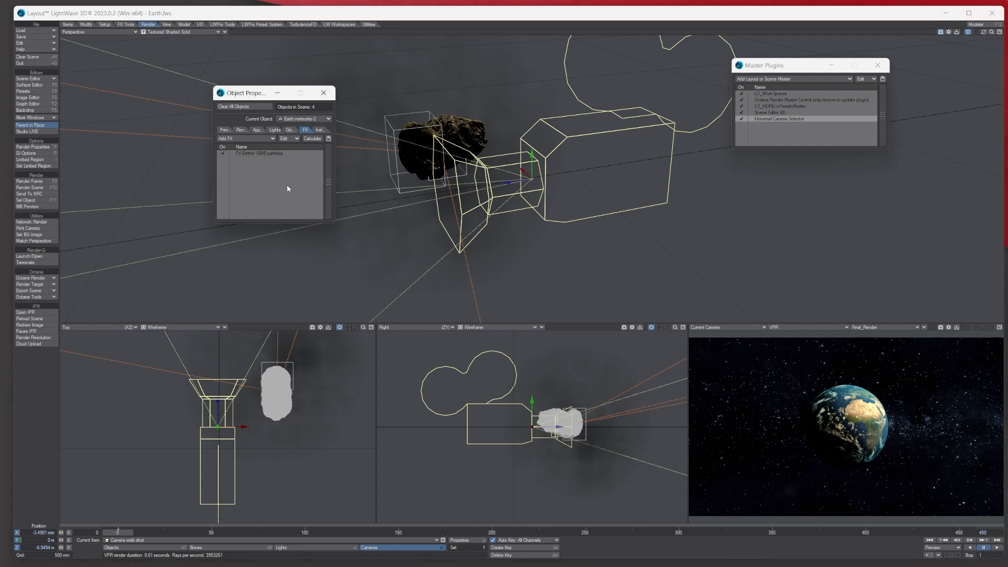
- Open HyperVoxels for the Atmos object and browse the Fire&Smoke preset library
{"action": "left_click", "coordinate": [38, 119]}
{"action": "left_click", "coordinate": [38, 119]}
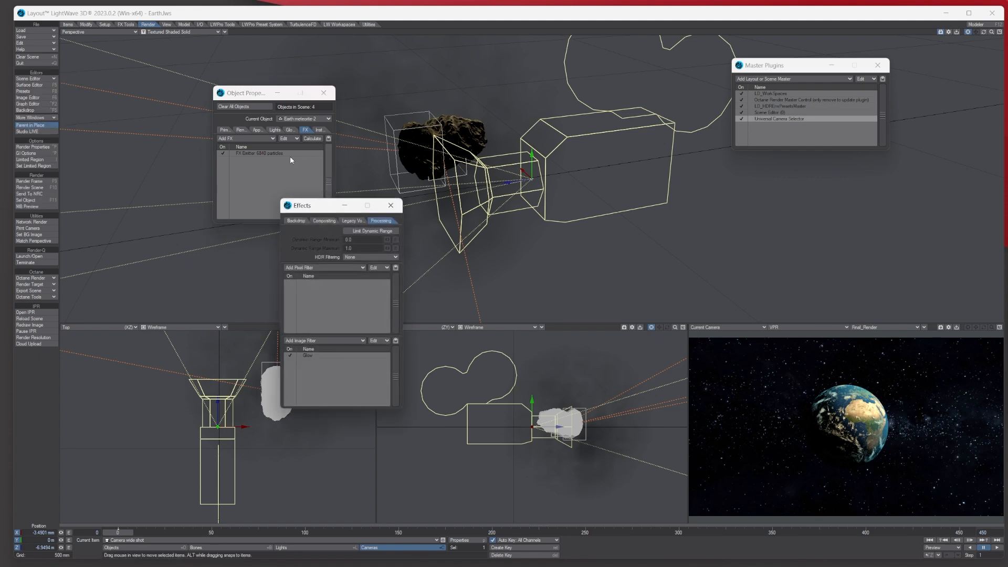
{"action": "left_click", "coordinate": [350, 221]}
{"action": "left_click", "coordinate": [330, 245]}
{"action": "double_click", "coordinate": [330, 245]}
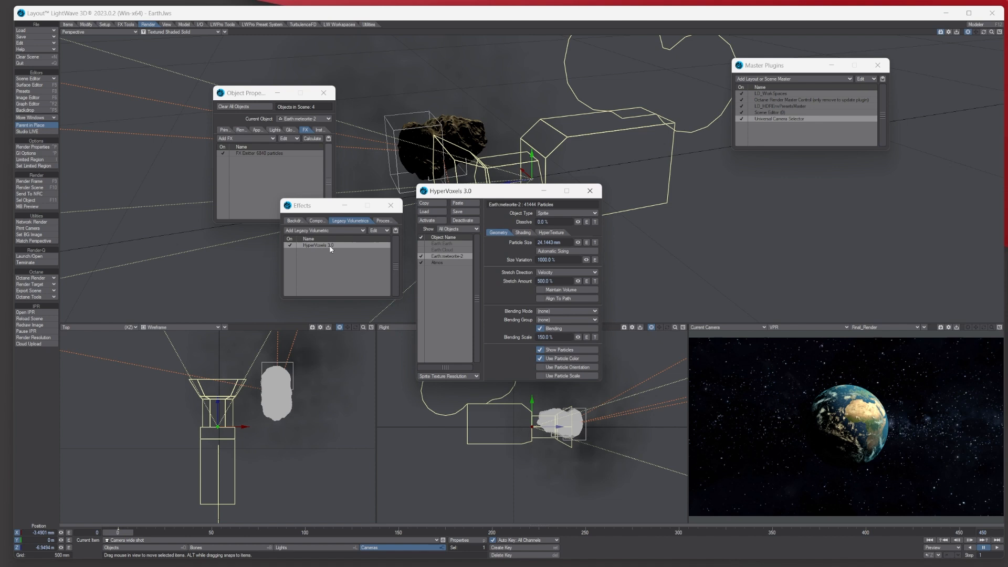
{"action": "left_click", "coordinate": [438, 262]}
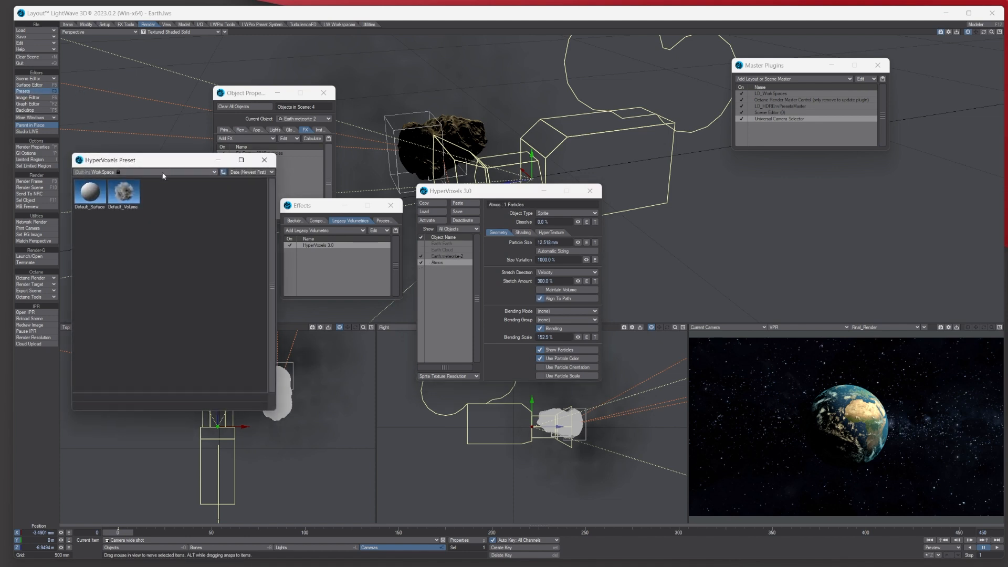
{"action": "left_click", "coordinate": [205, 172]}
{"action": "left_click", "coordinate": [198, 185]}
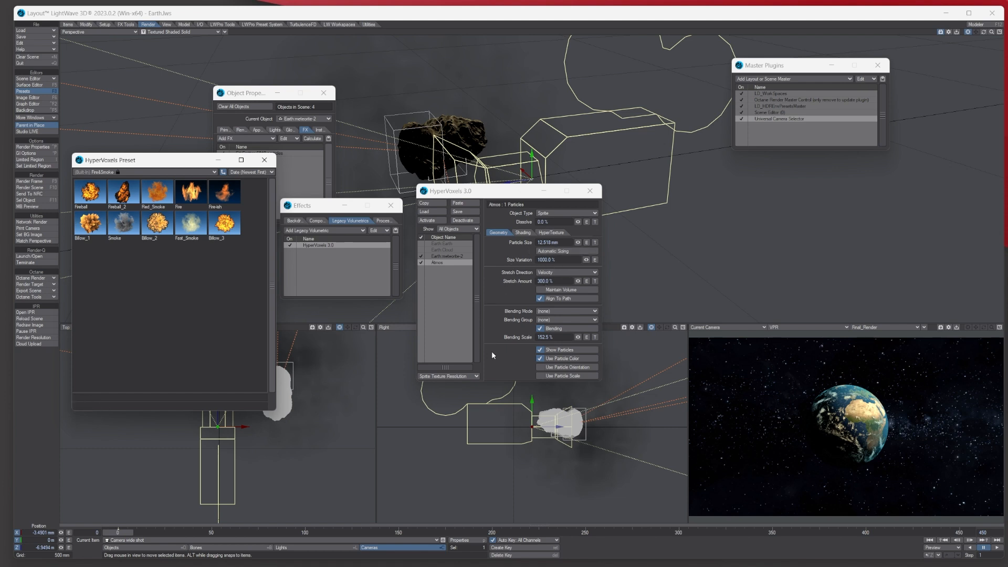
- Close the preset browser, HyperVoxels, Effects and Object Properties windows to clear the viewports
{"action": "left_click", "coordinate": [263, 162]}
{"action": "left_click", "coordinate": [589, 191]}
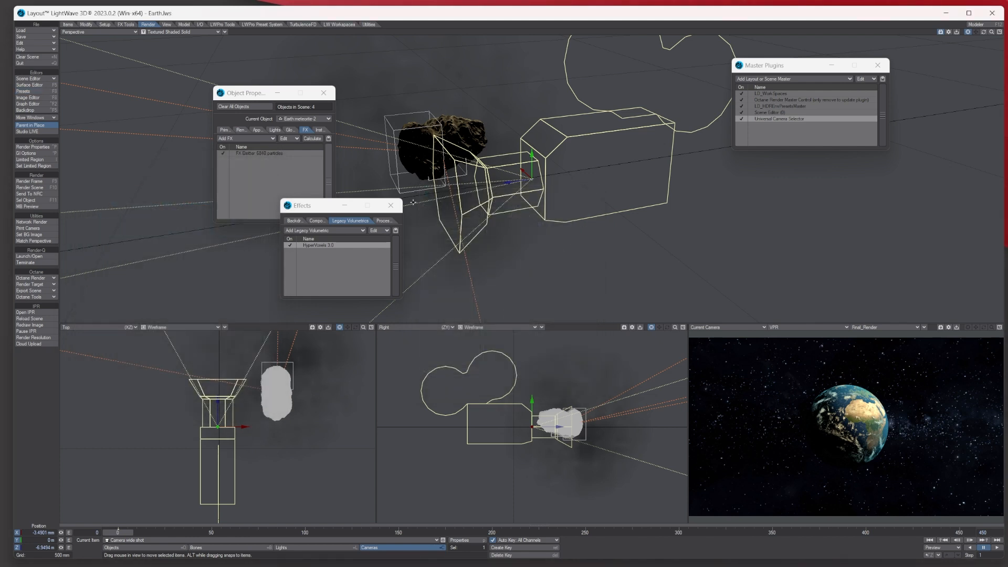
{"action": "left_click", "coordinate": [391, 206]}
{"action": "left_click", "coordinate": [324, 93]}
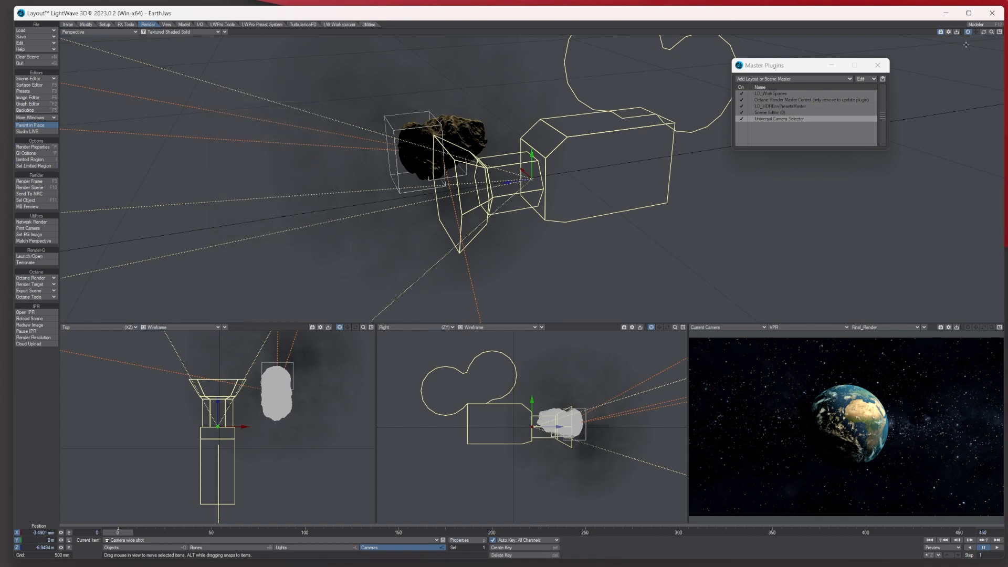
{"action": "left_click", "coordinate": [877, 65]}
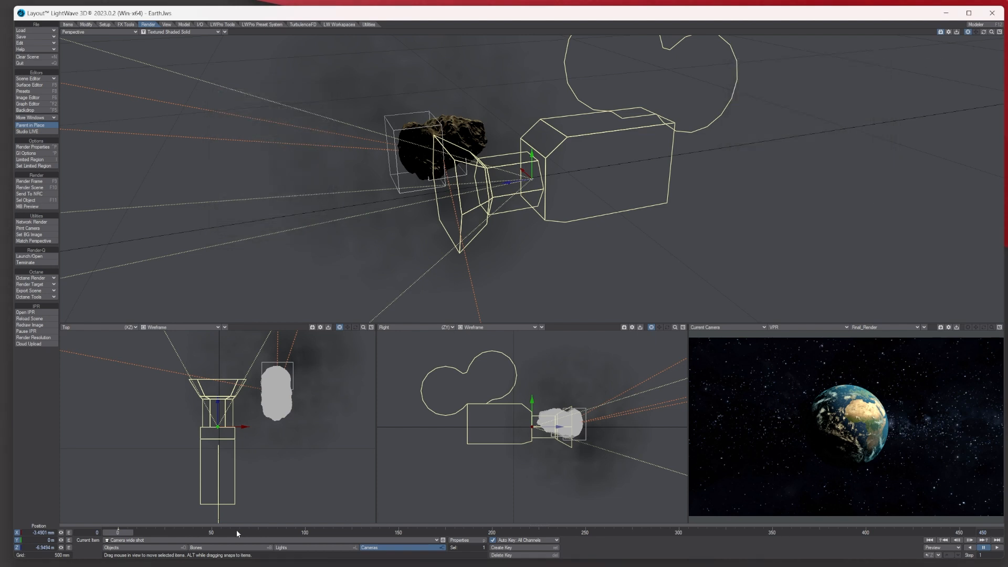